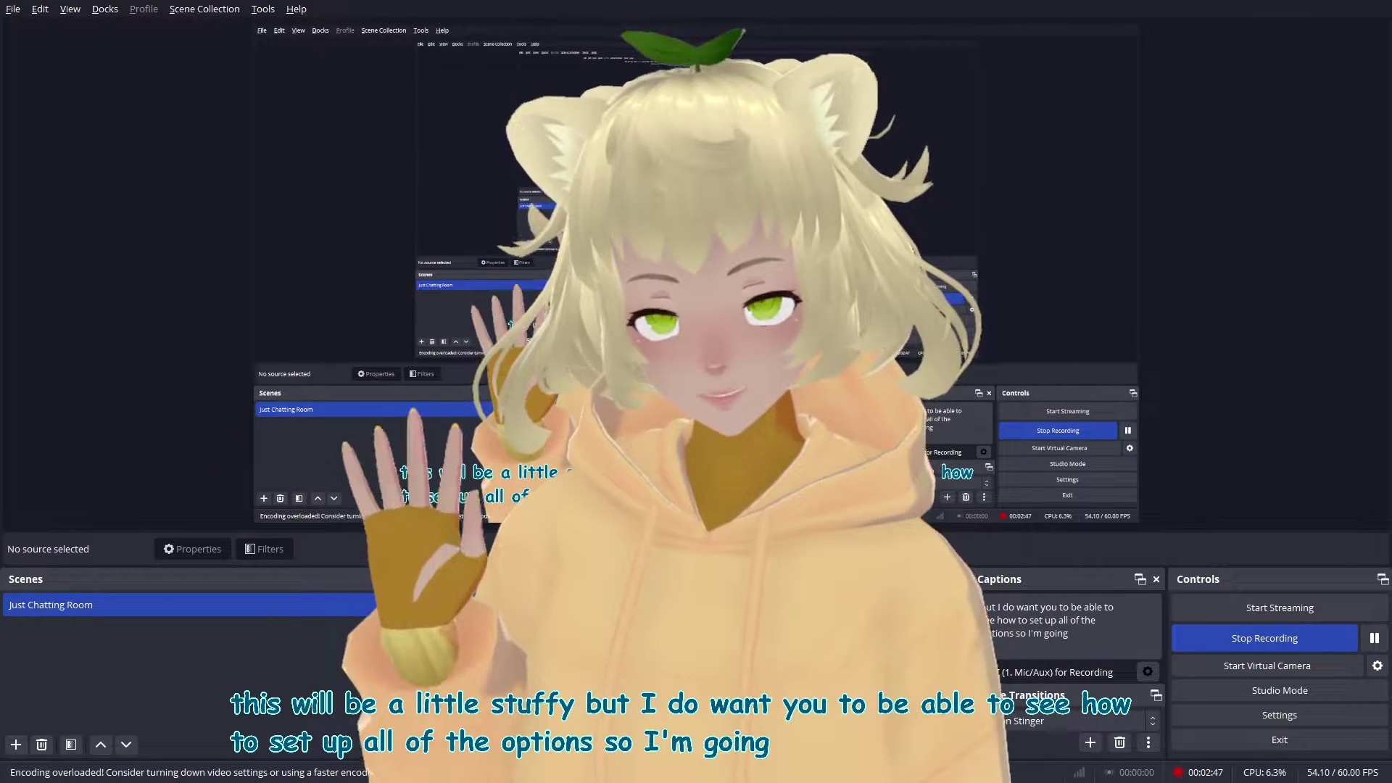
Hide the Big avatar source in the OBS scene
click(599, 626)
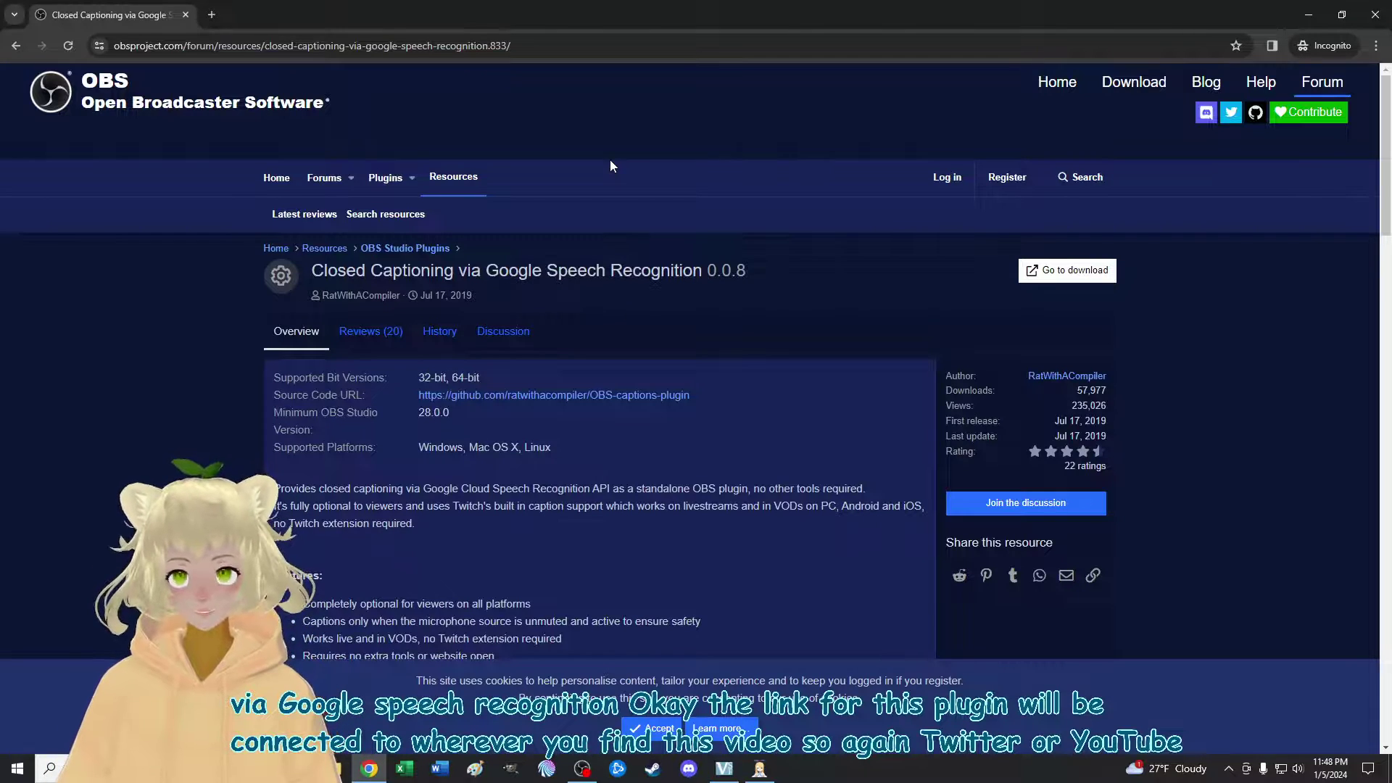
Scroll through the captioning plugin's resource overview on the OBS forum and back up
scroll(676, 383, down, 10)
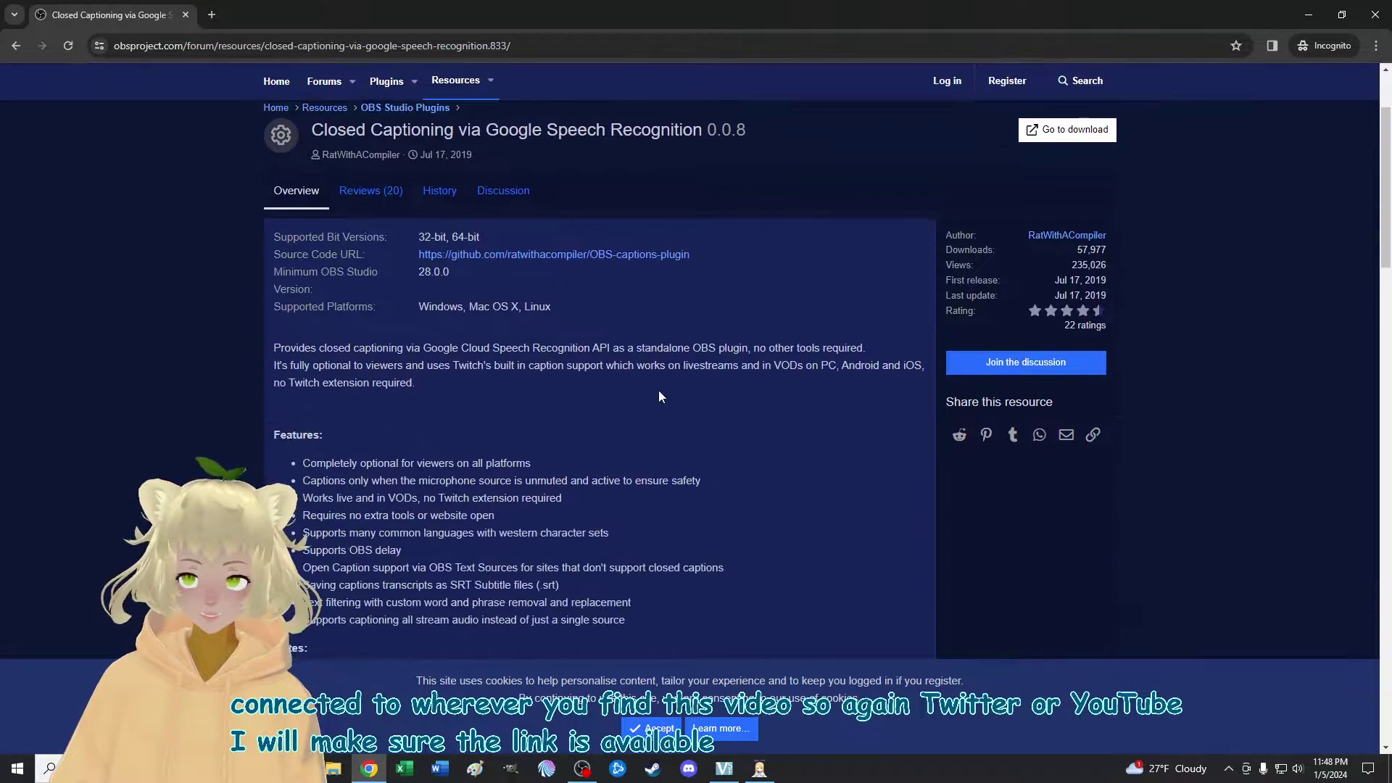
scroll(683, 402, up, 10)
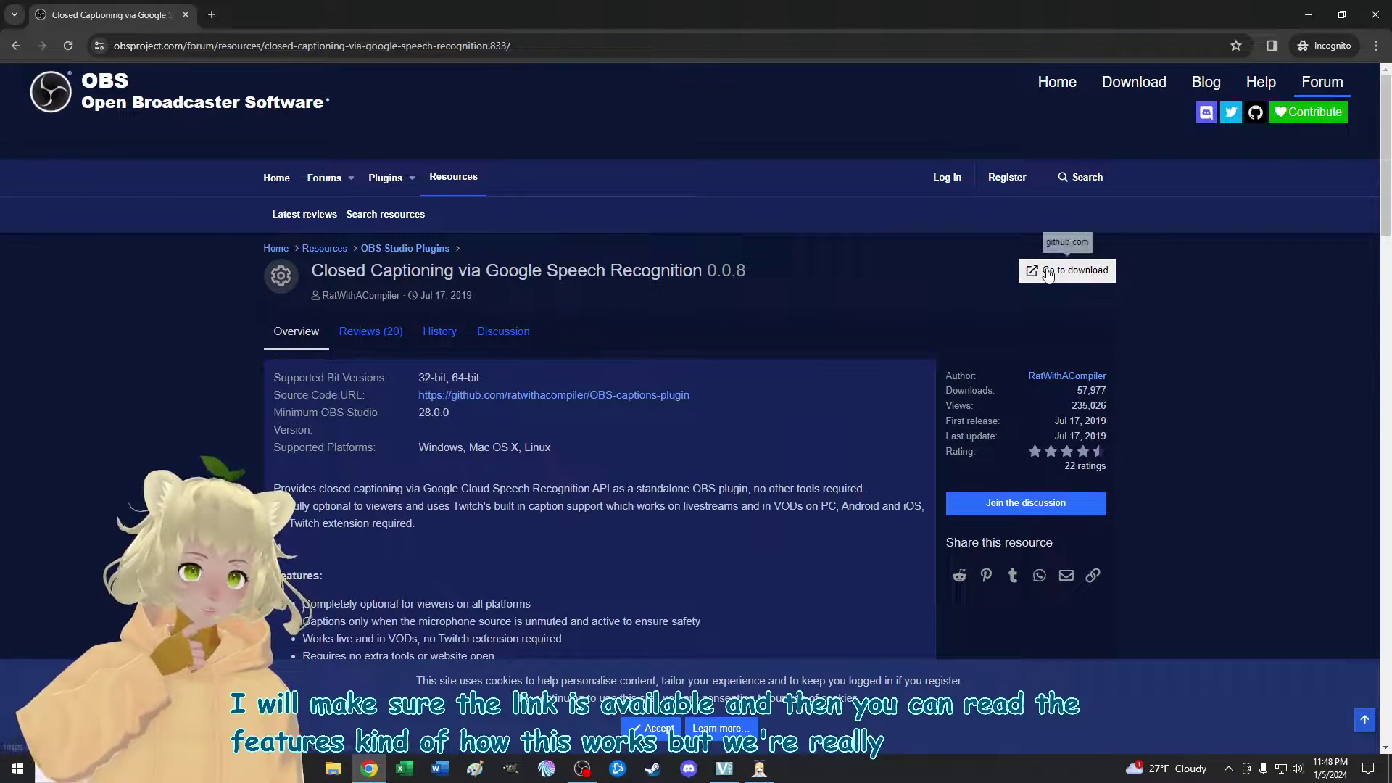
Open the plugin's GitHub 0.28 release in a new tab and scroll to its Assets list
click(1052, 271)
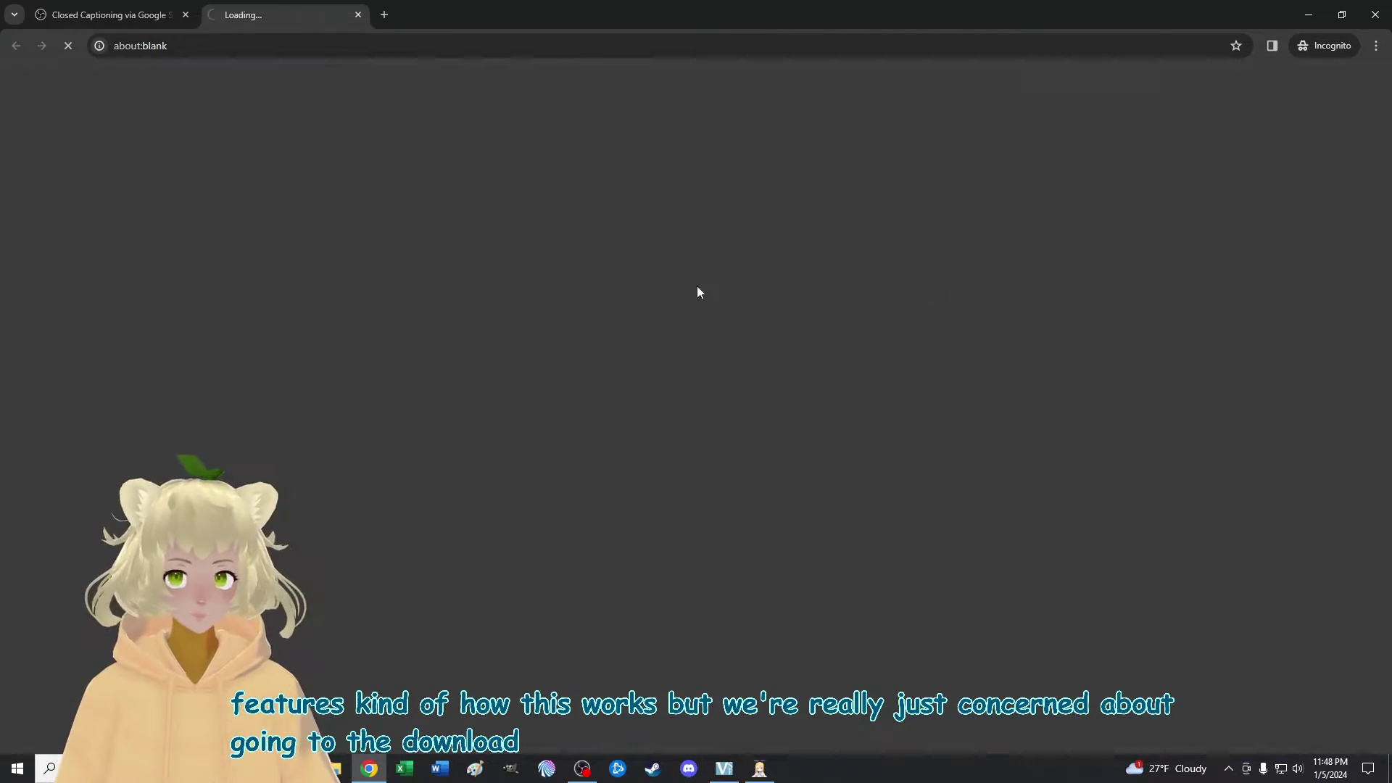
scroll(613, 511, down, 1)
scroll(612, 511, down, 2)
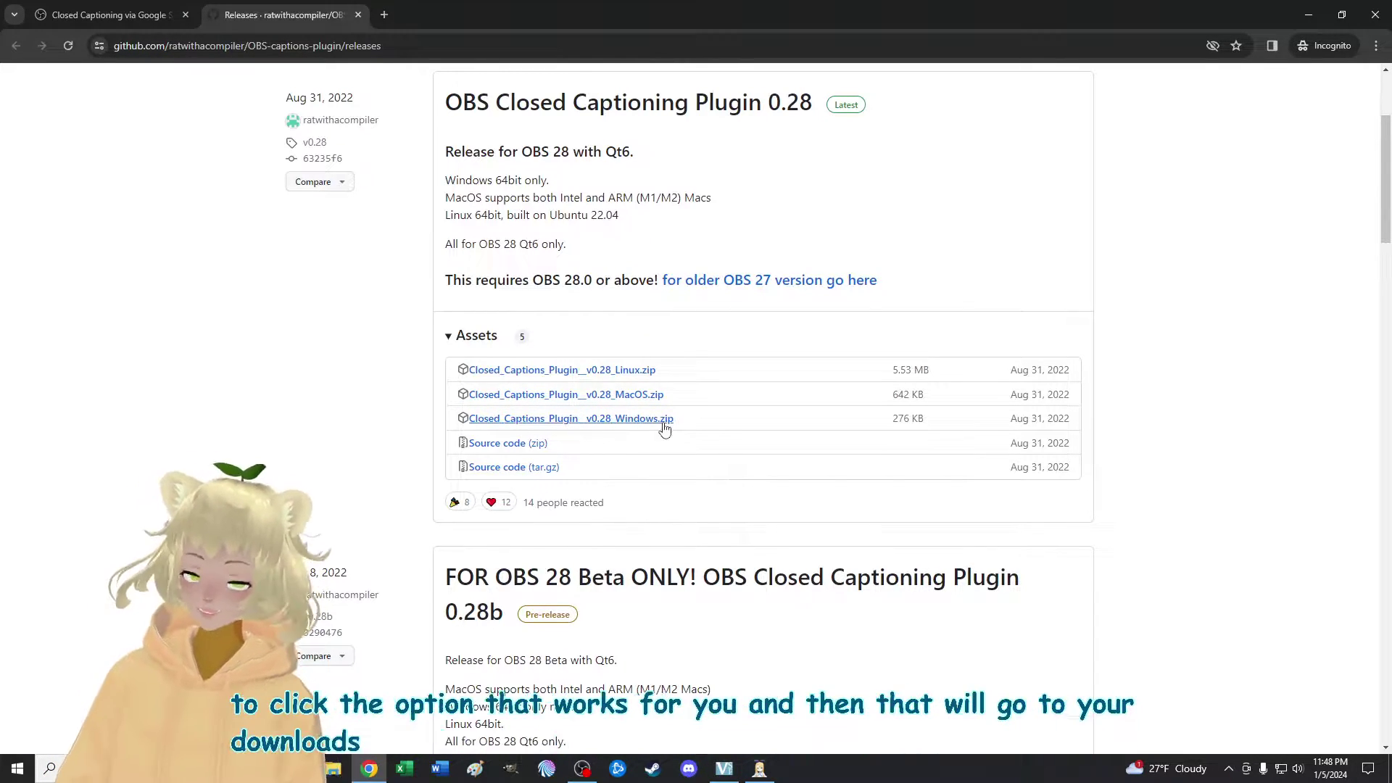
Minimize the browser and extract the Windows plugin zip with Extract Here in Downloads
click(1309, 16)
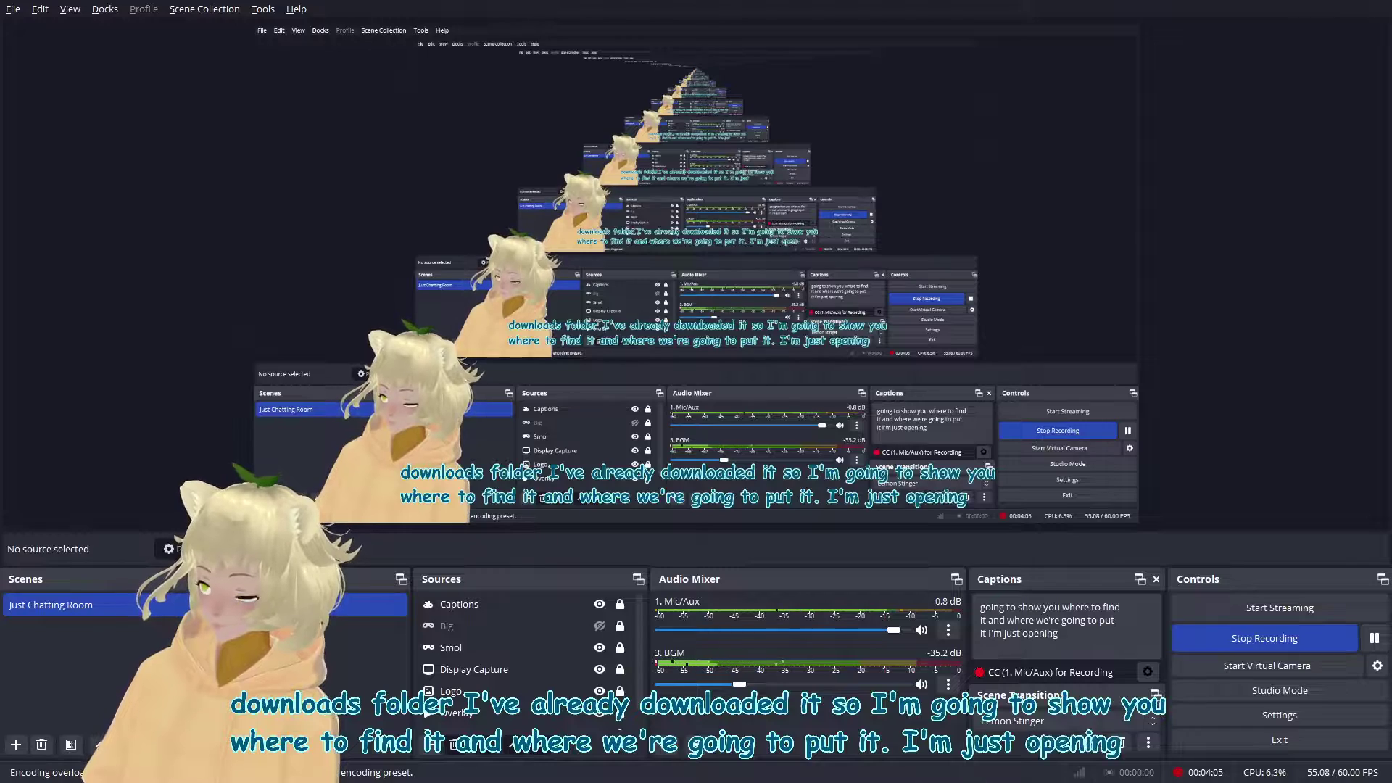
key(super+e)
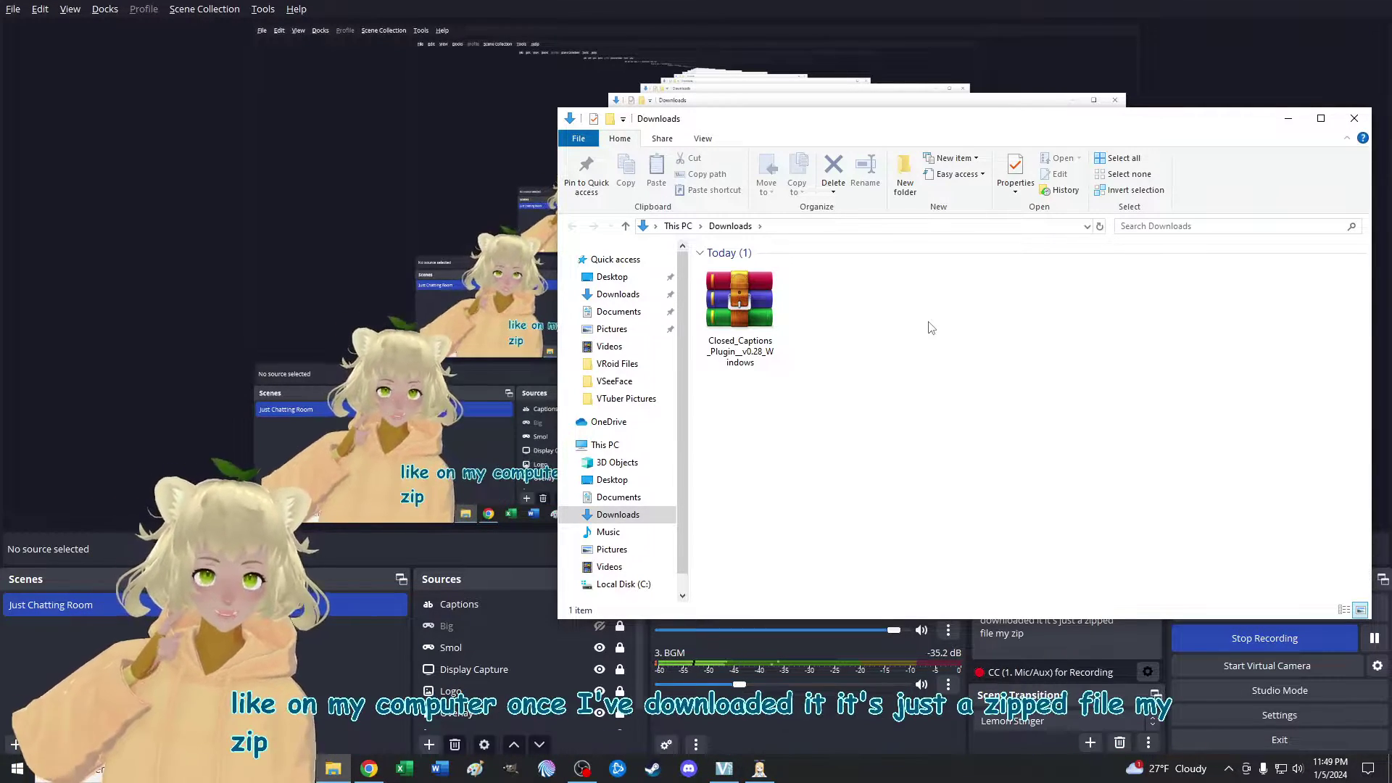
click(748, 306)
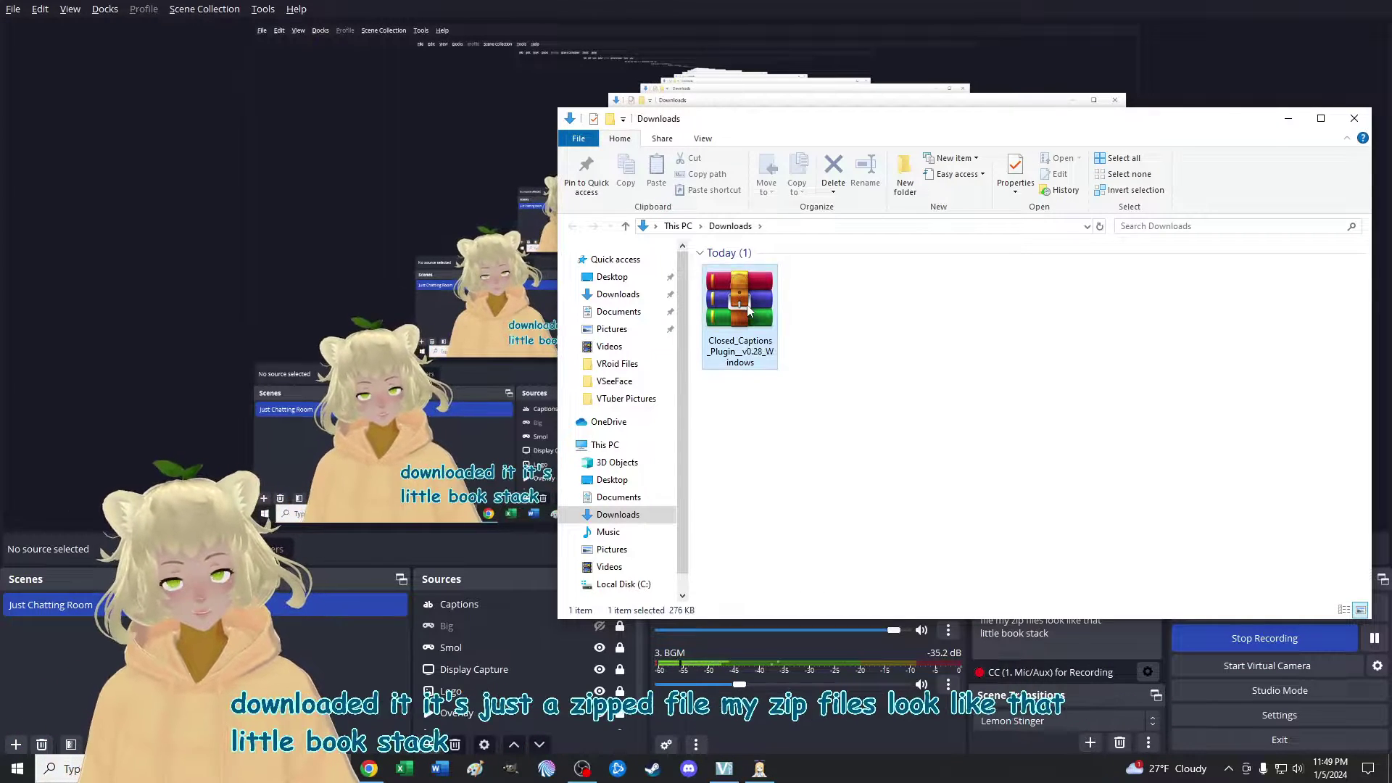
right_click(748, 305)
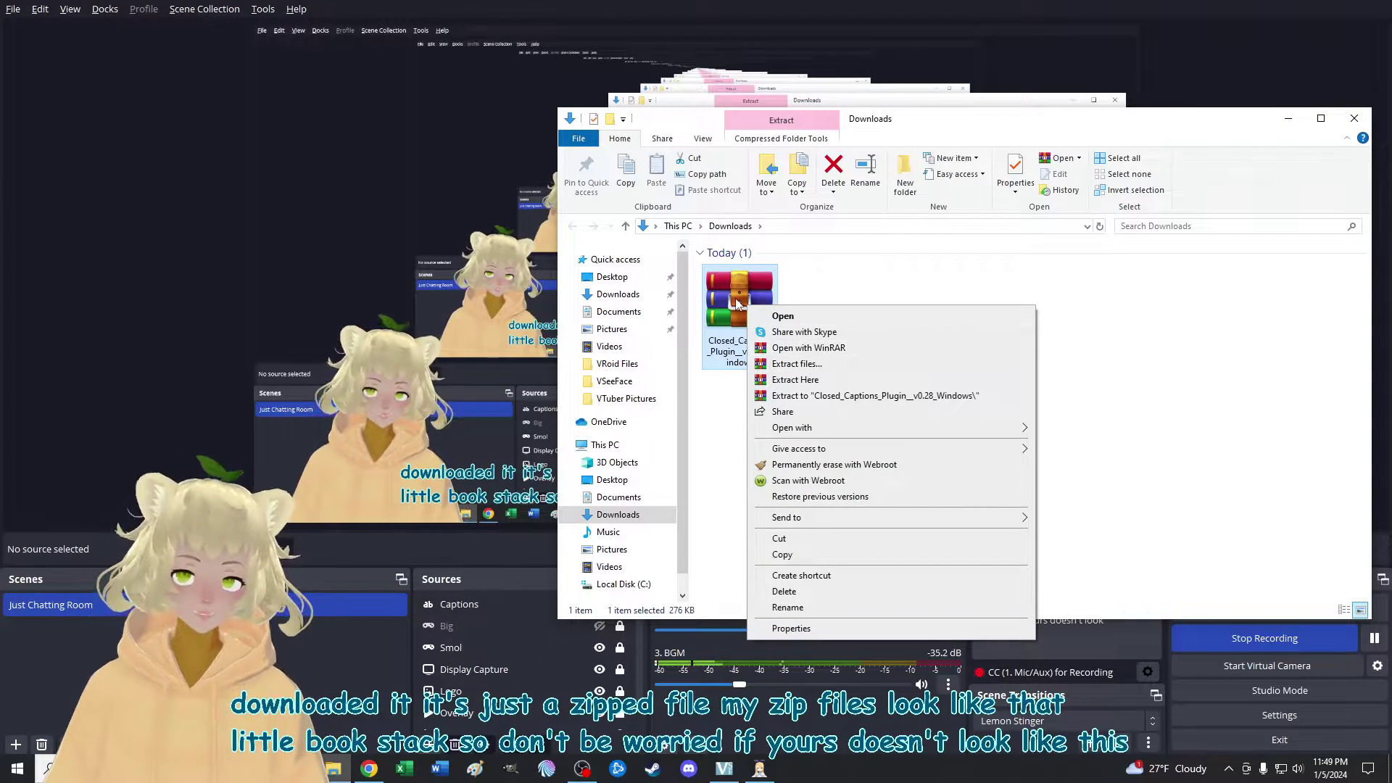
click(816, 383)
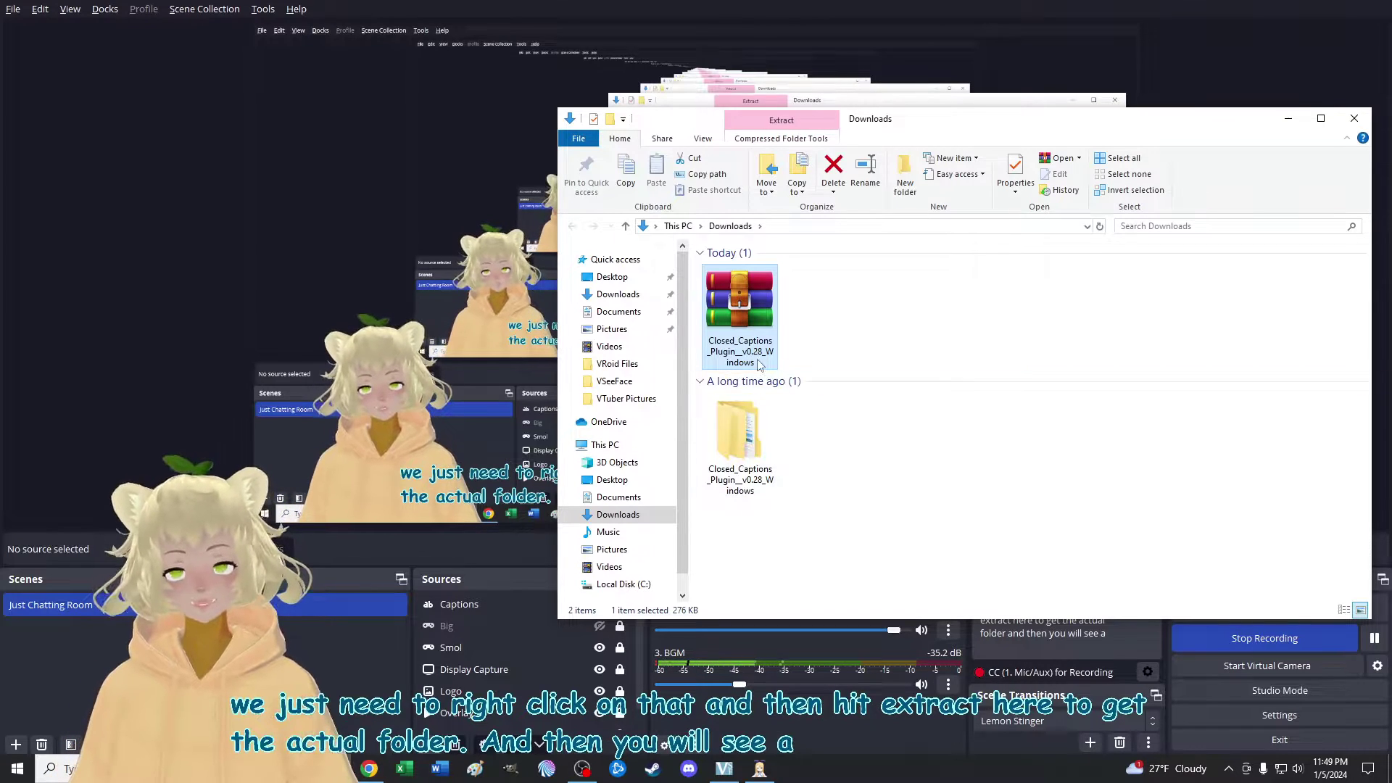
Browse into the extracted obs-plugins > 64bit folder holding obs_google_caption_plugin.dll and move the window left
double_click(766, 429)
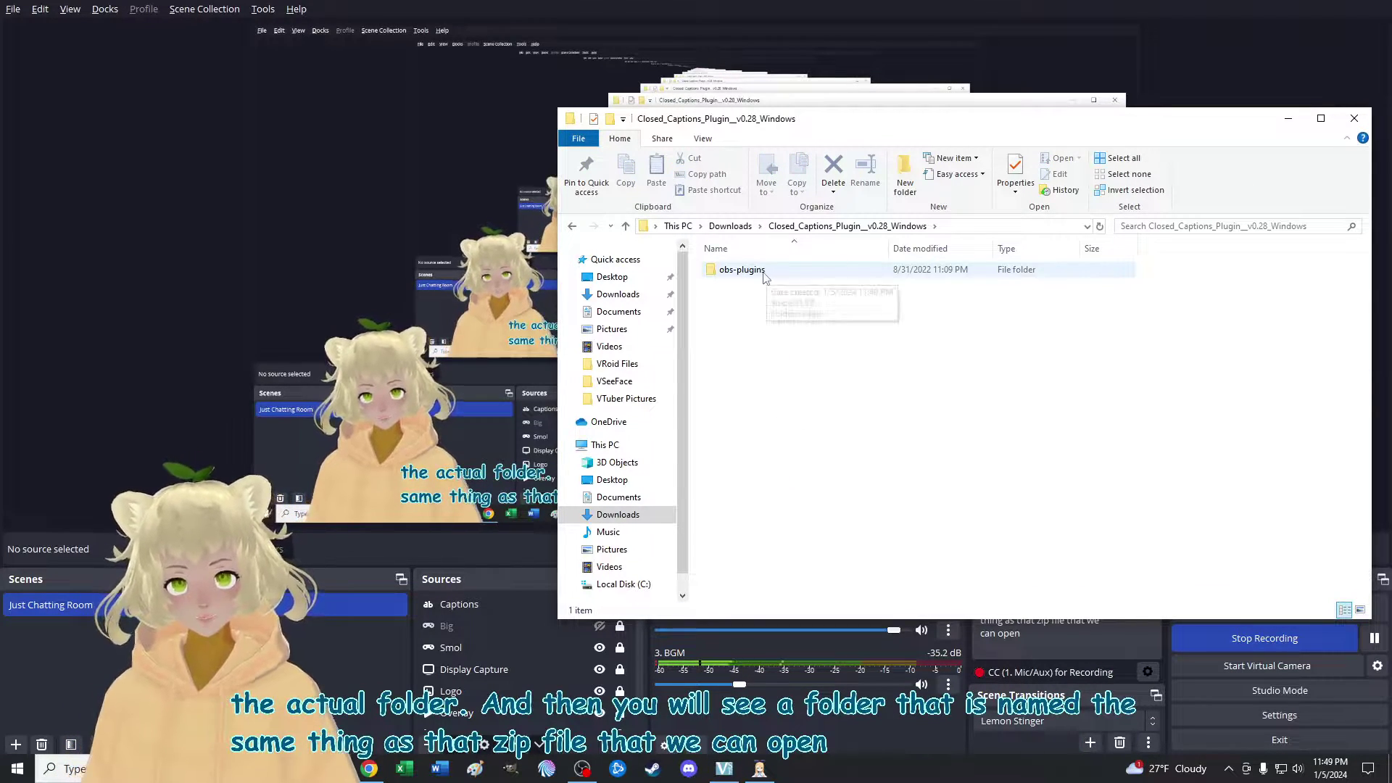
double_click(770, 276)
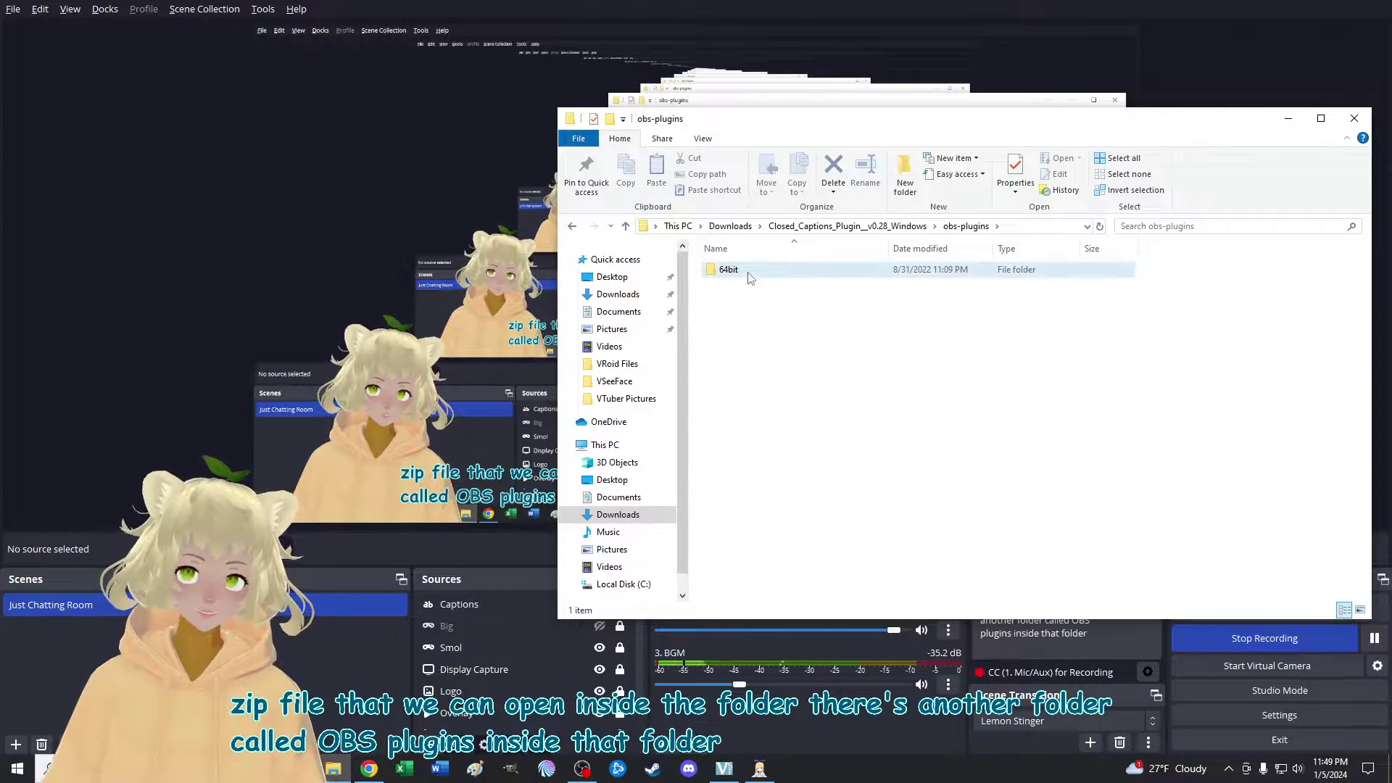
double_click(747, 279)
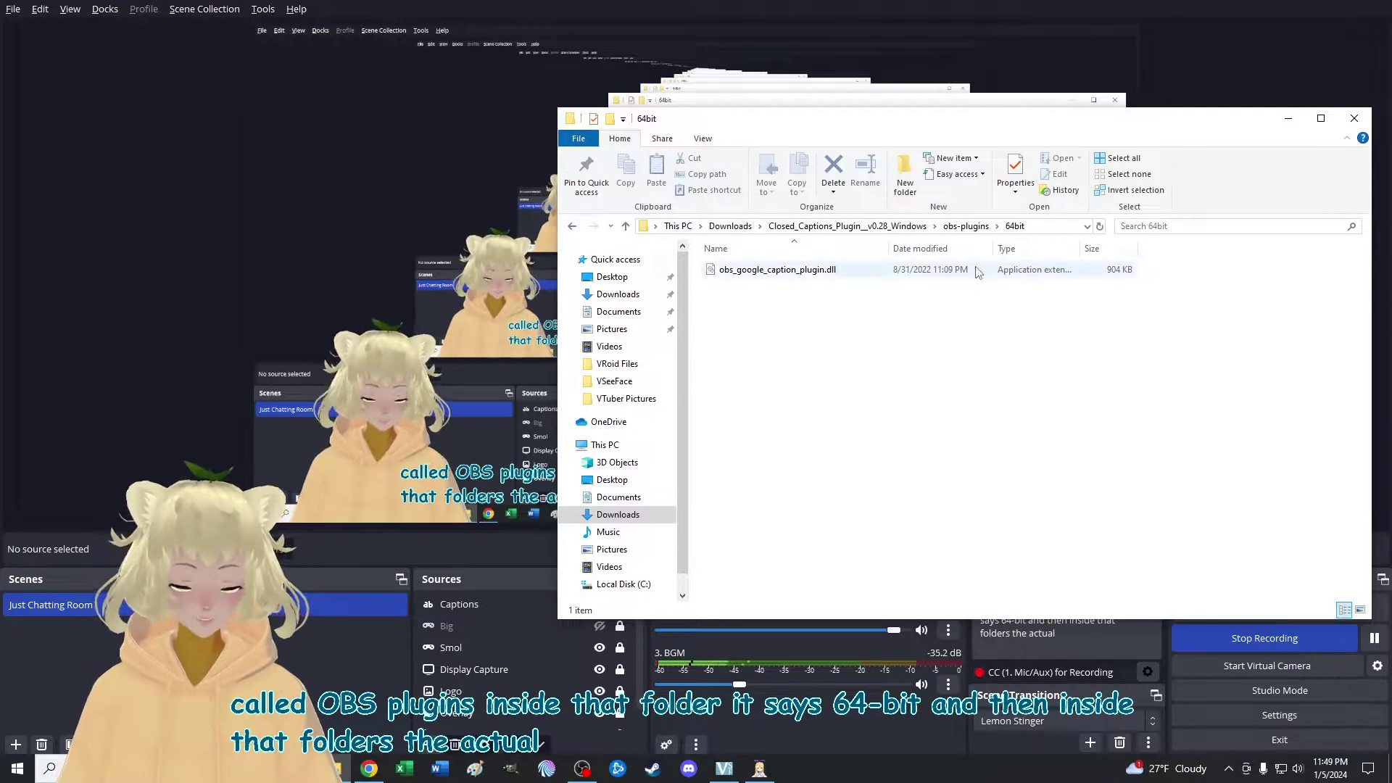
drag(1118, 119, 582, 98)
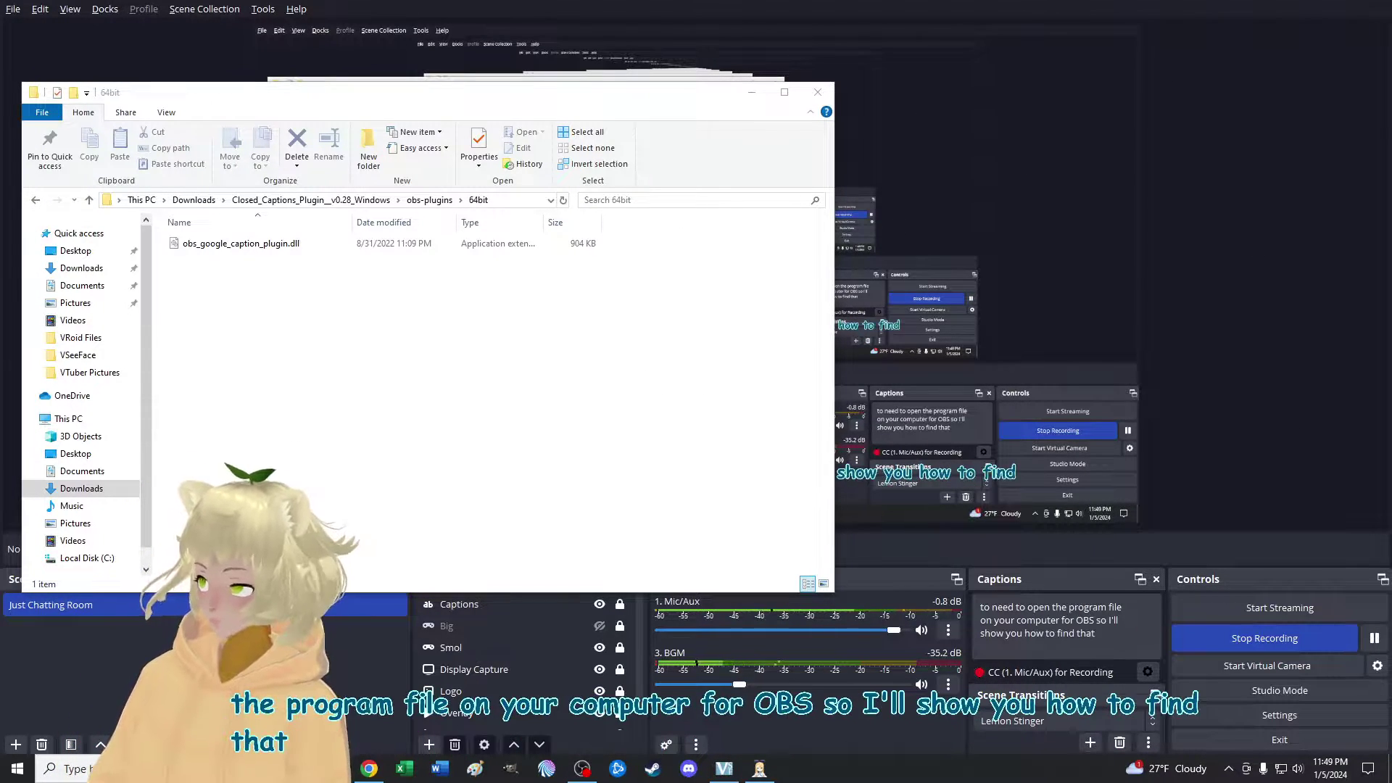
Open a second Explorer window on the right at C:\Program Files\obs-studio
key(super+e)
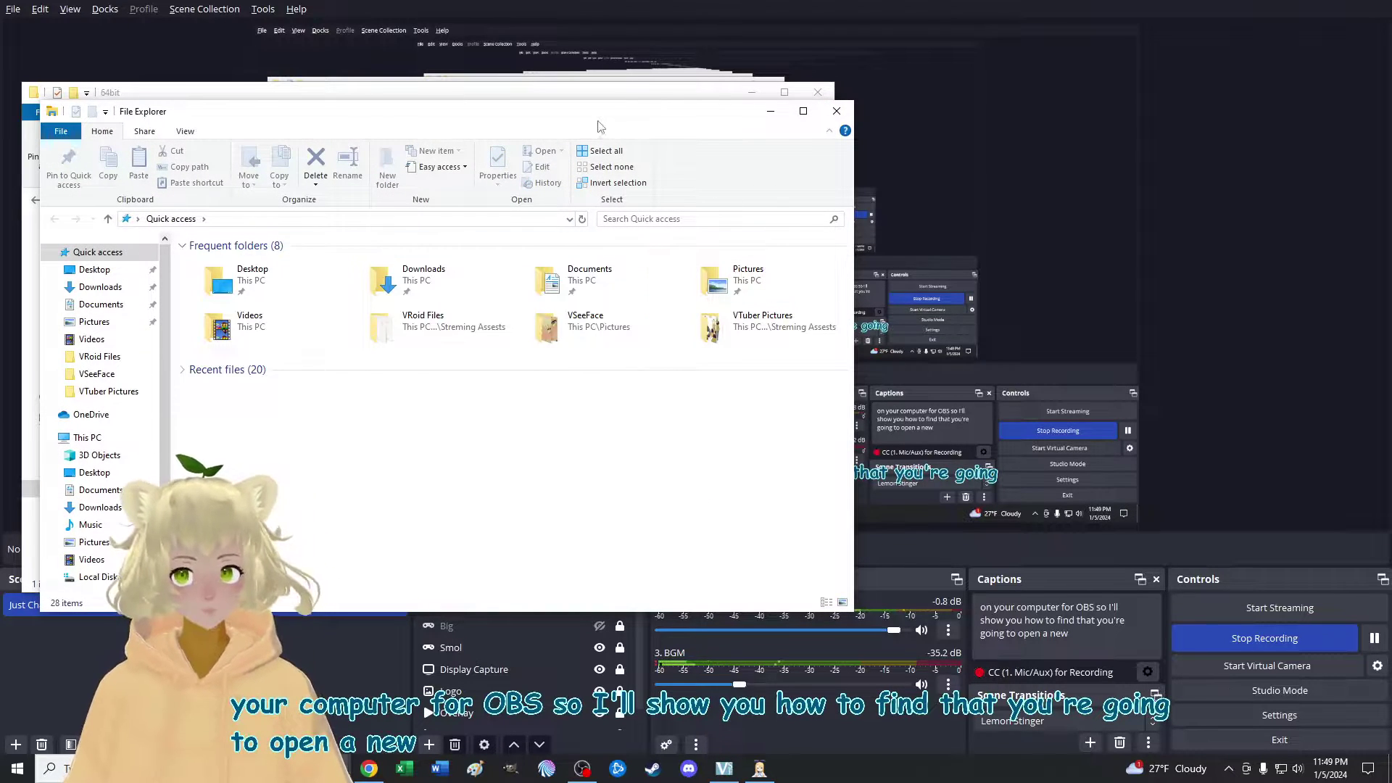
drag(599, 125, 1135, 120)
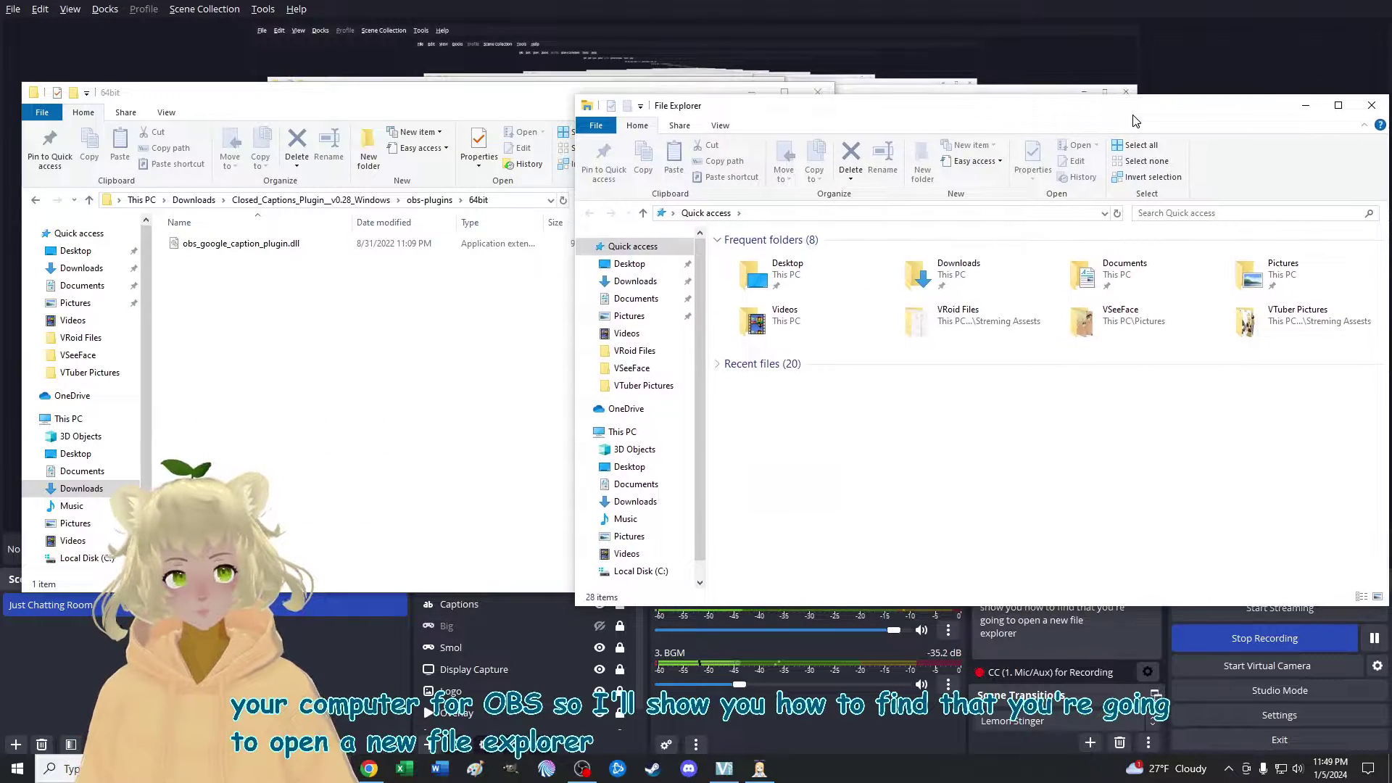
click(646, 434)
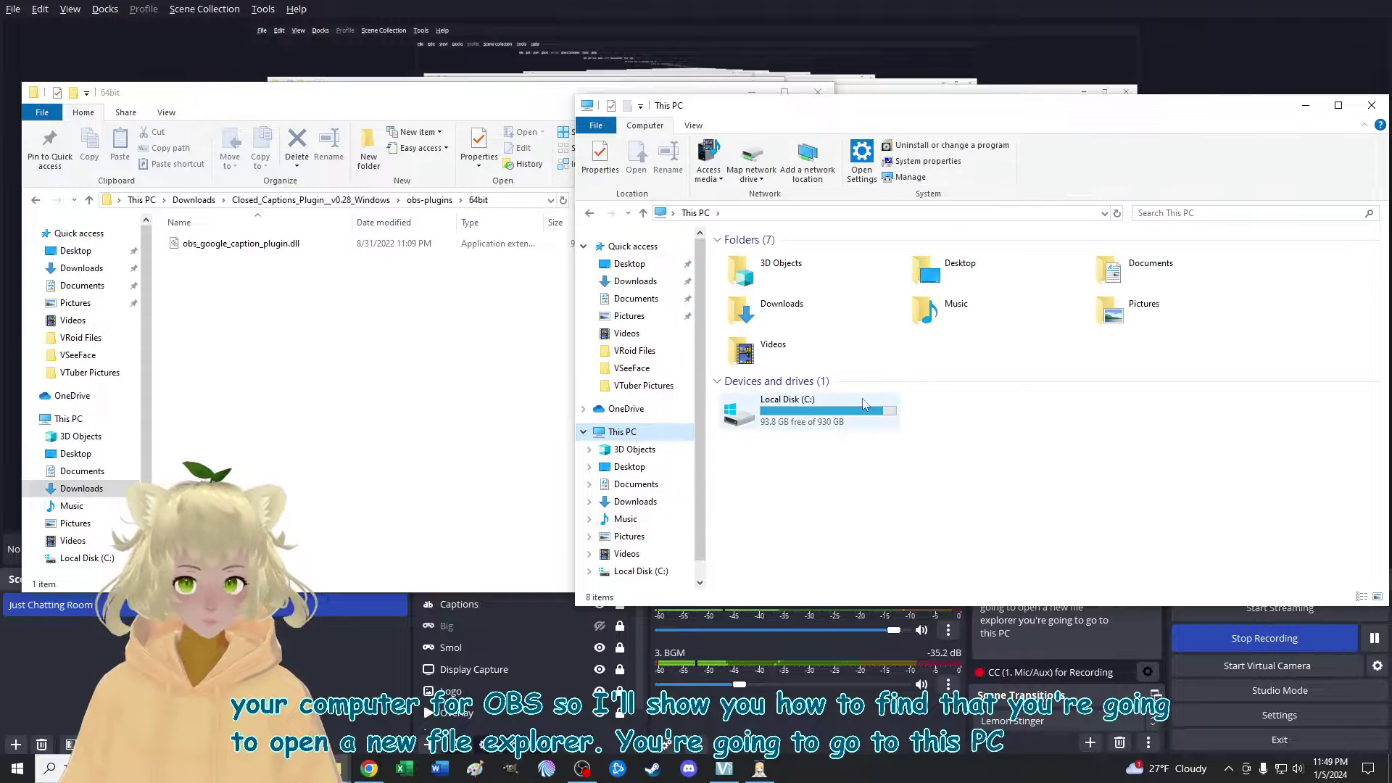
double_click(806, 415)
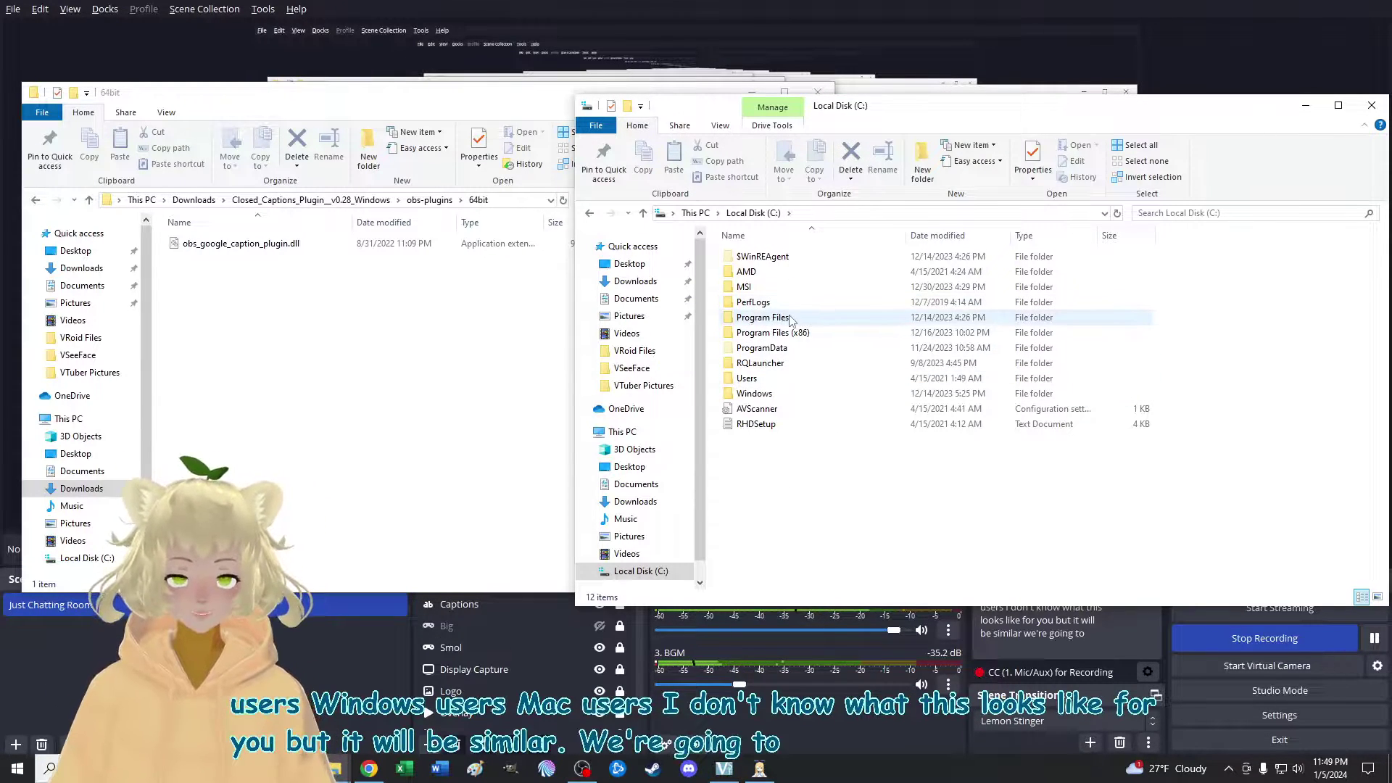
double_click(758, 318)
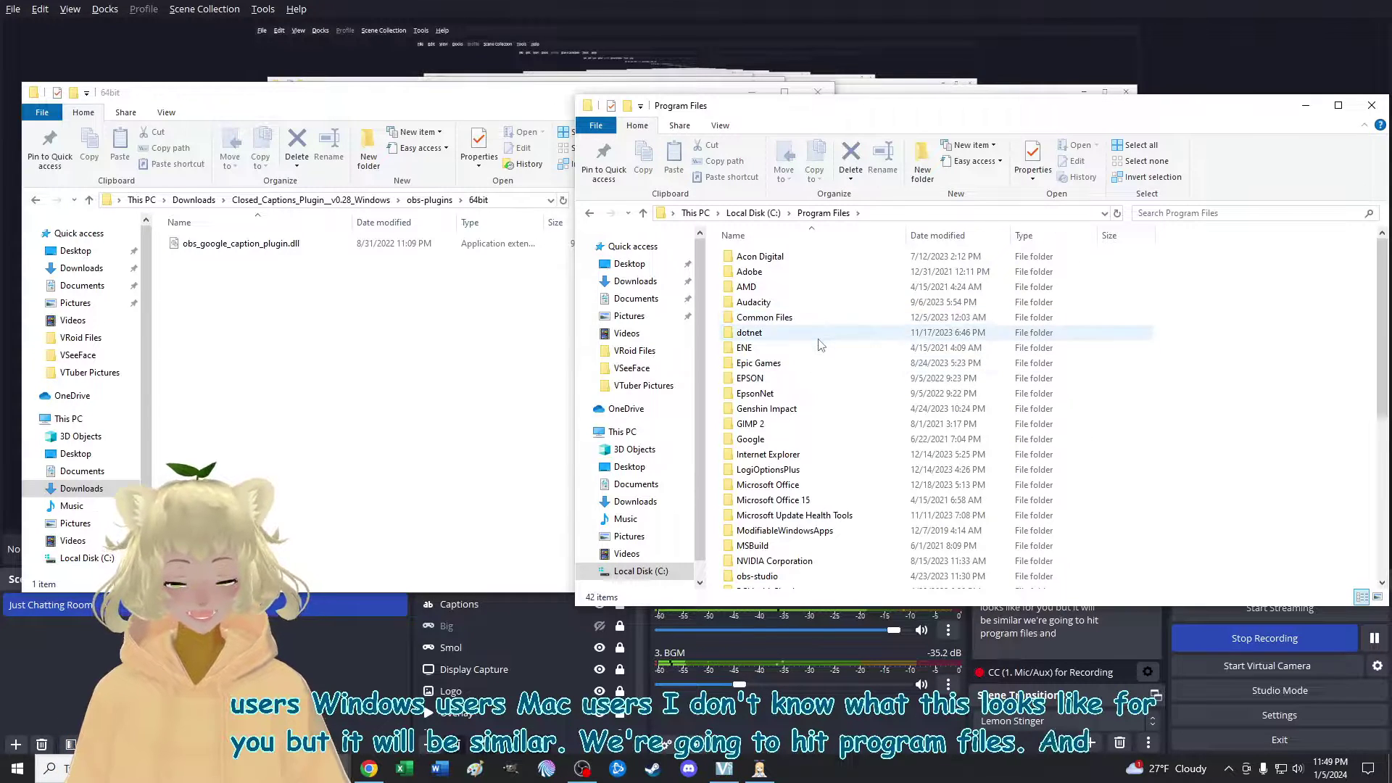
scroll(827, 355, down, 4)
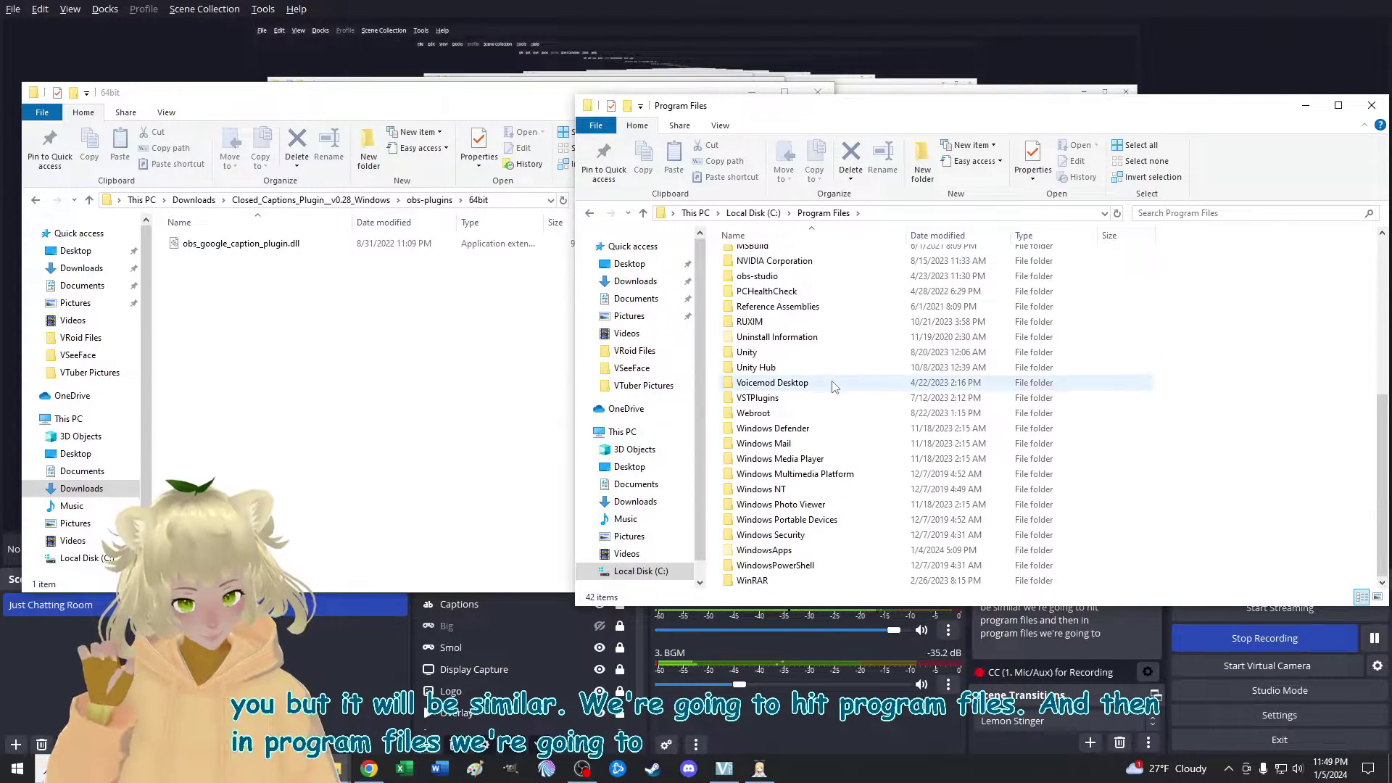
scroll(823, 334, down, 3)
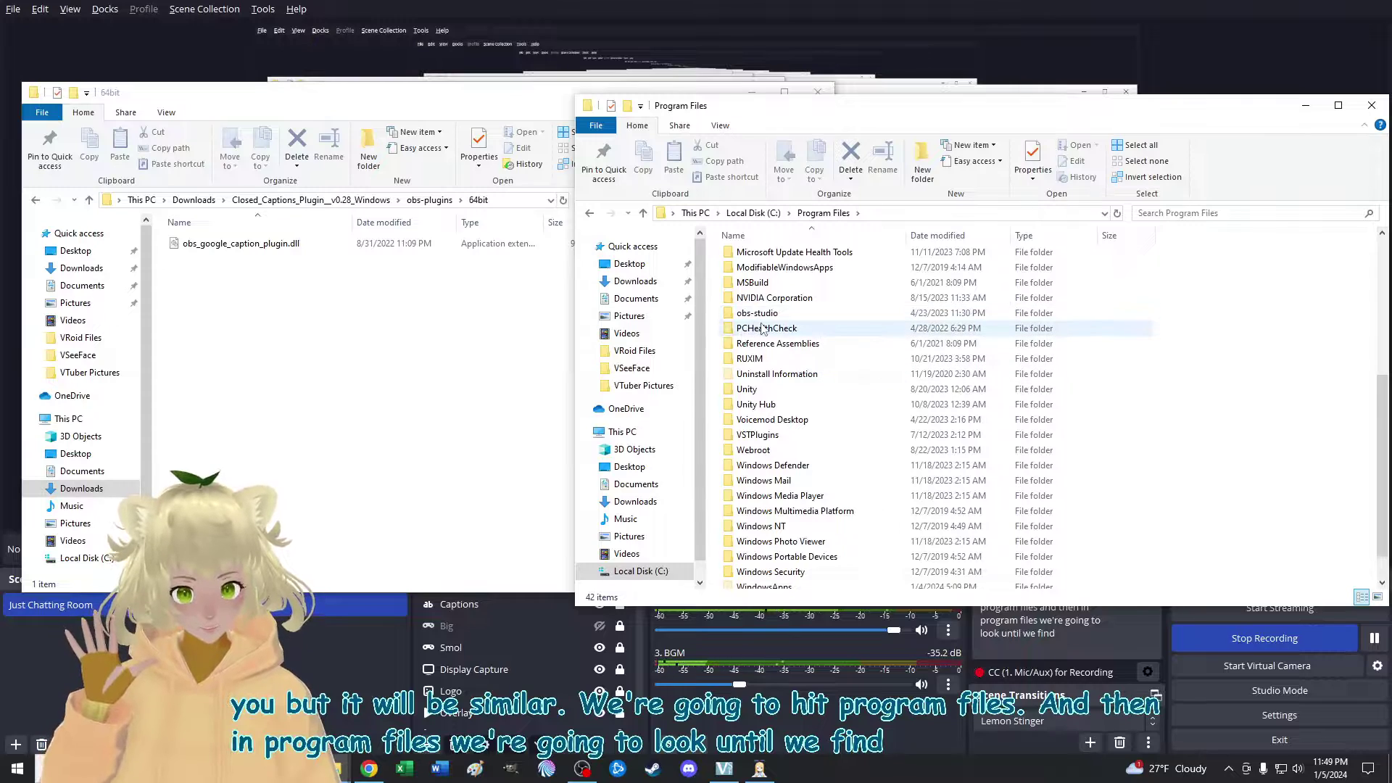
double_click(783, 313)
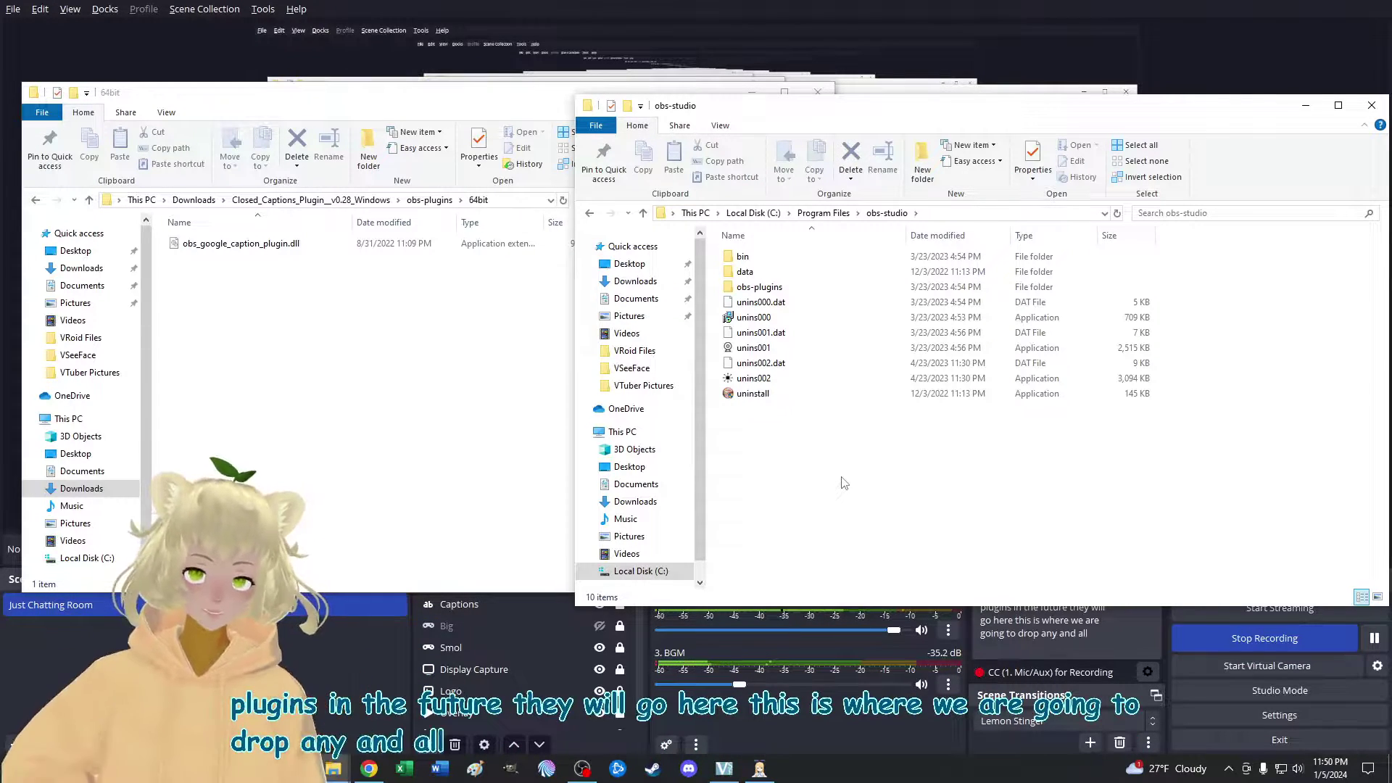
Confirm obs-studio's obs-plugins > 64bit folder already contains the caption plugin dll
double_click(782, 287)
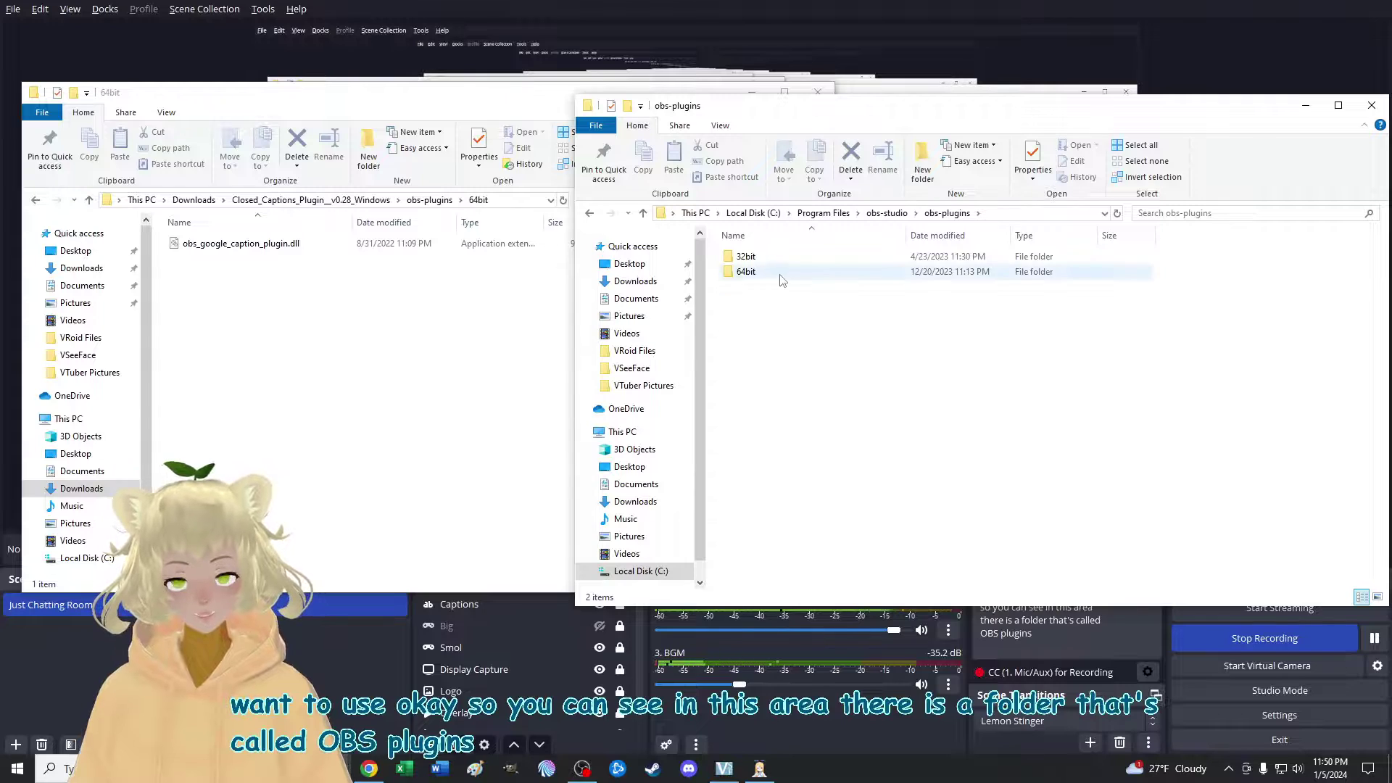
double_click(776, 274)
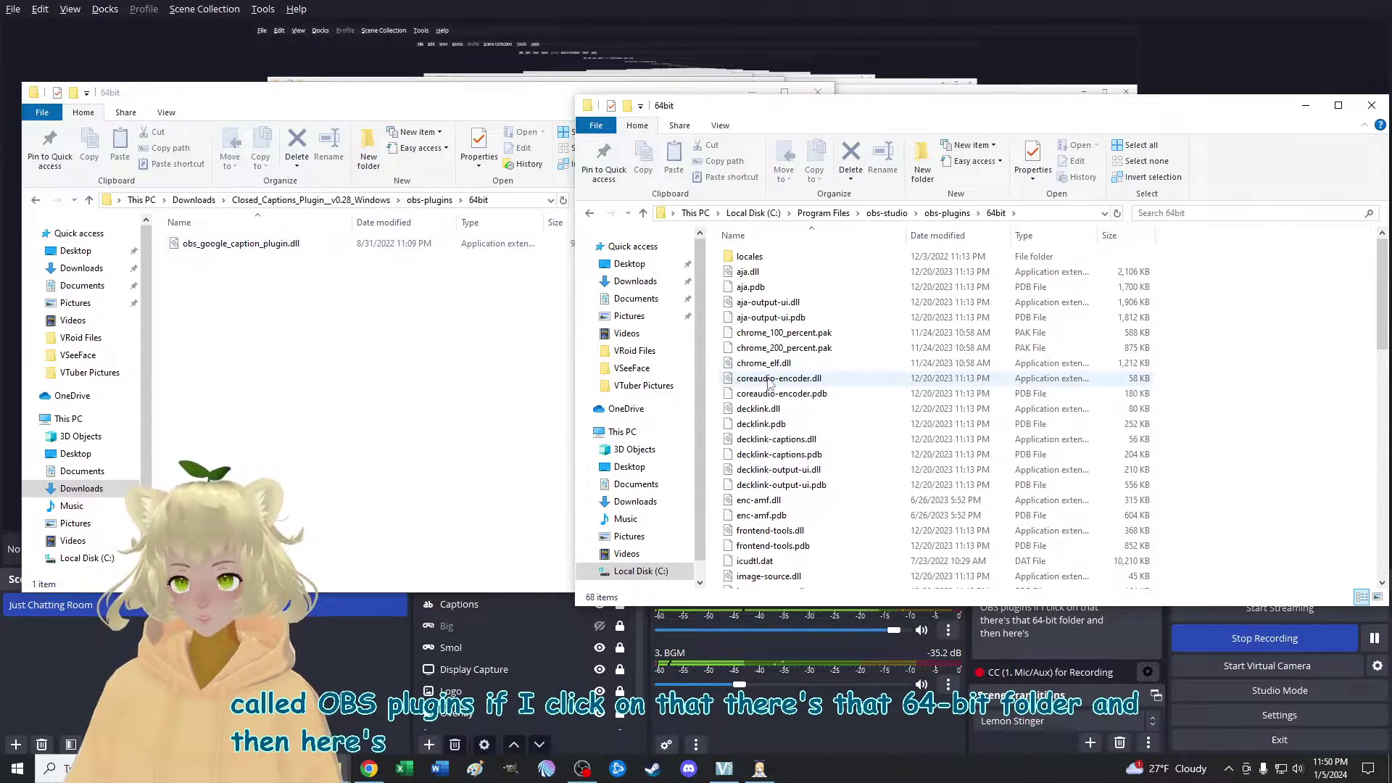
scroll(830, 449, down, 3)
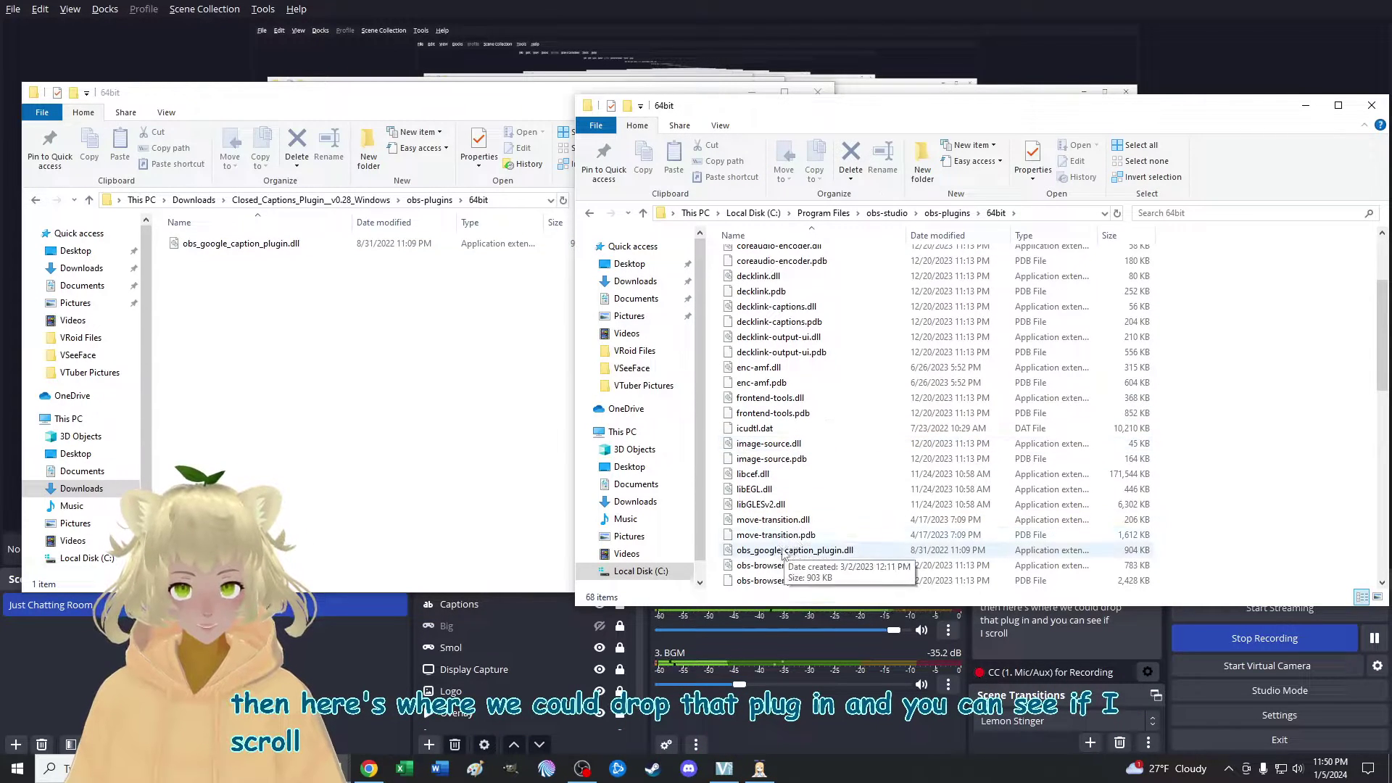
scroll(826, 508, down, 3)
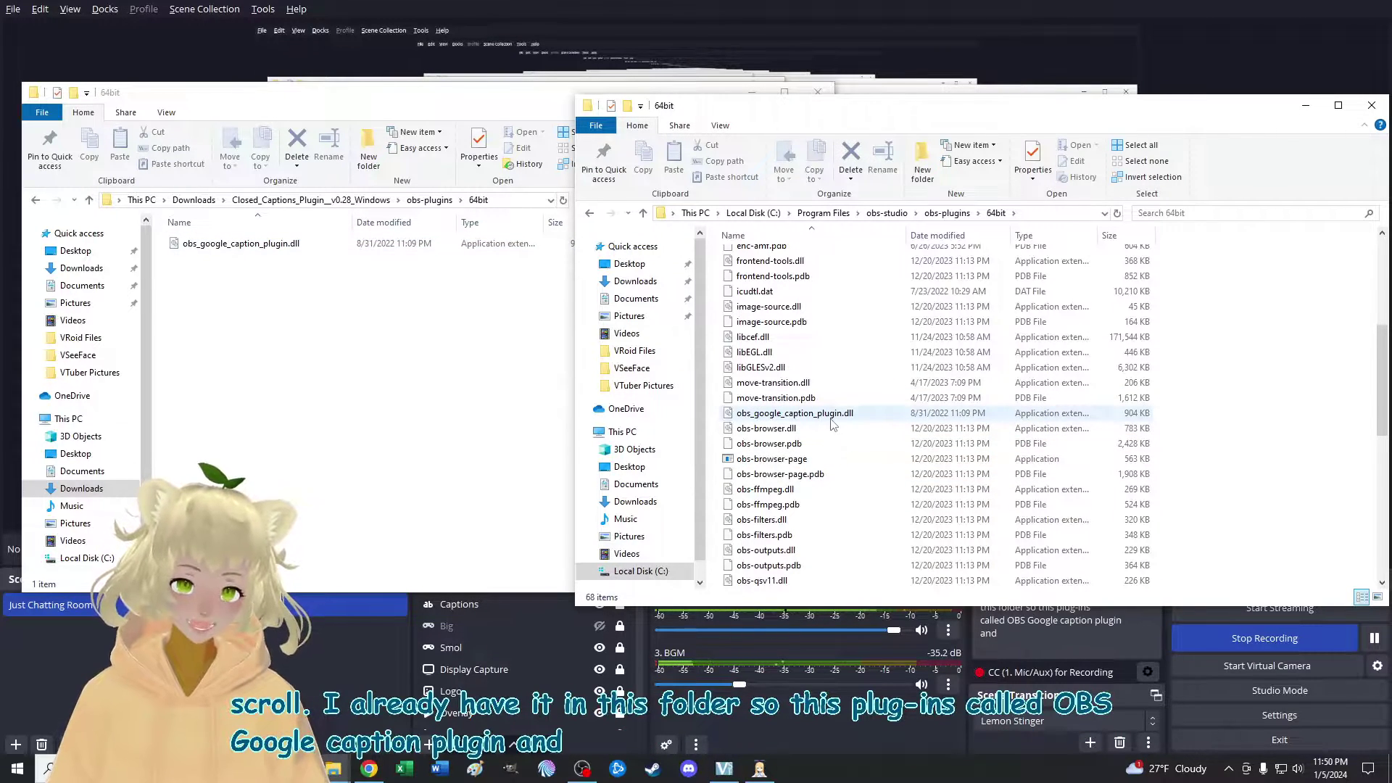
scroll(837, 424, up, 6)
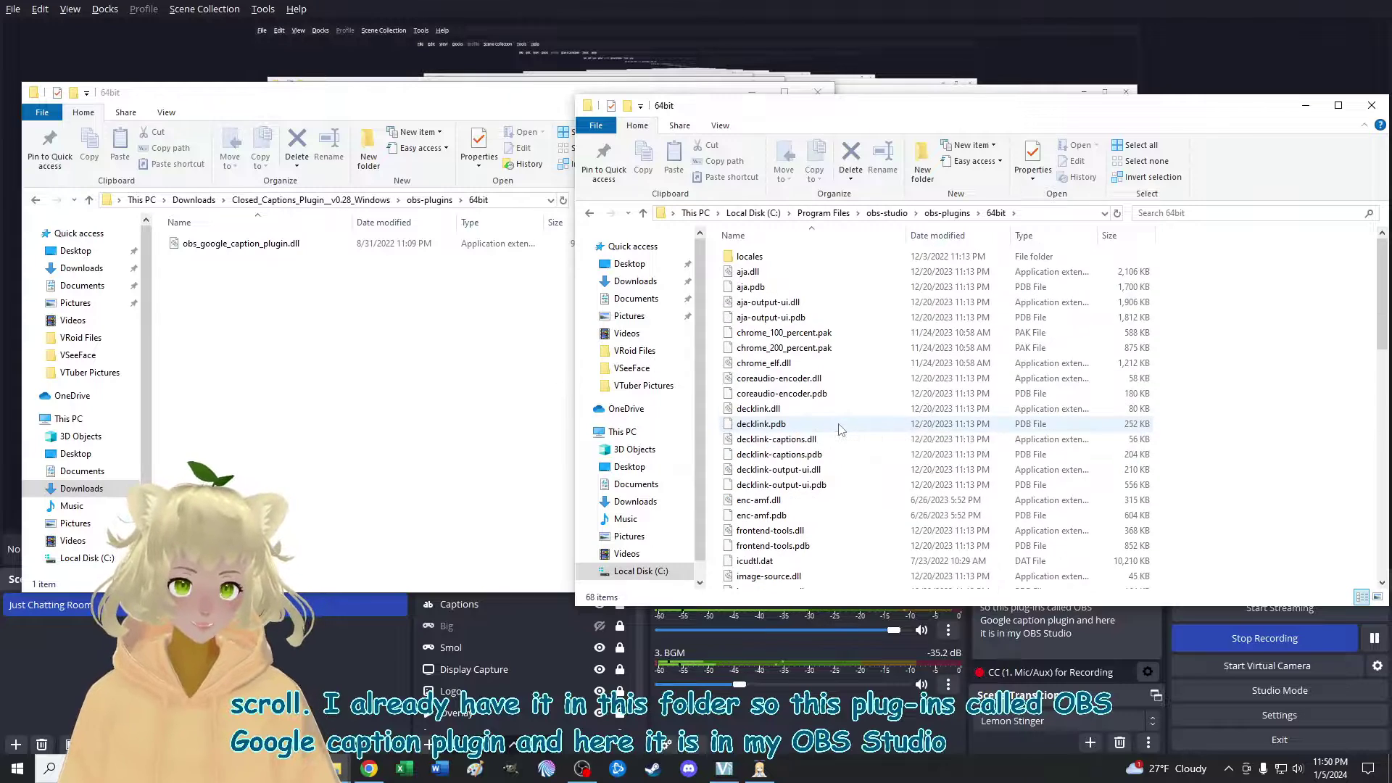
Return both windows to obs-studio and the extracted plugin folder, dragging obs-plugins toward obs-studio
click(592, 210)
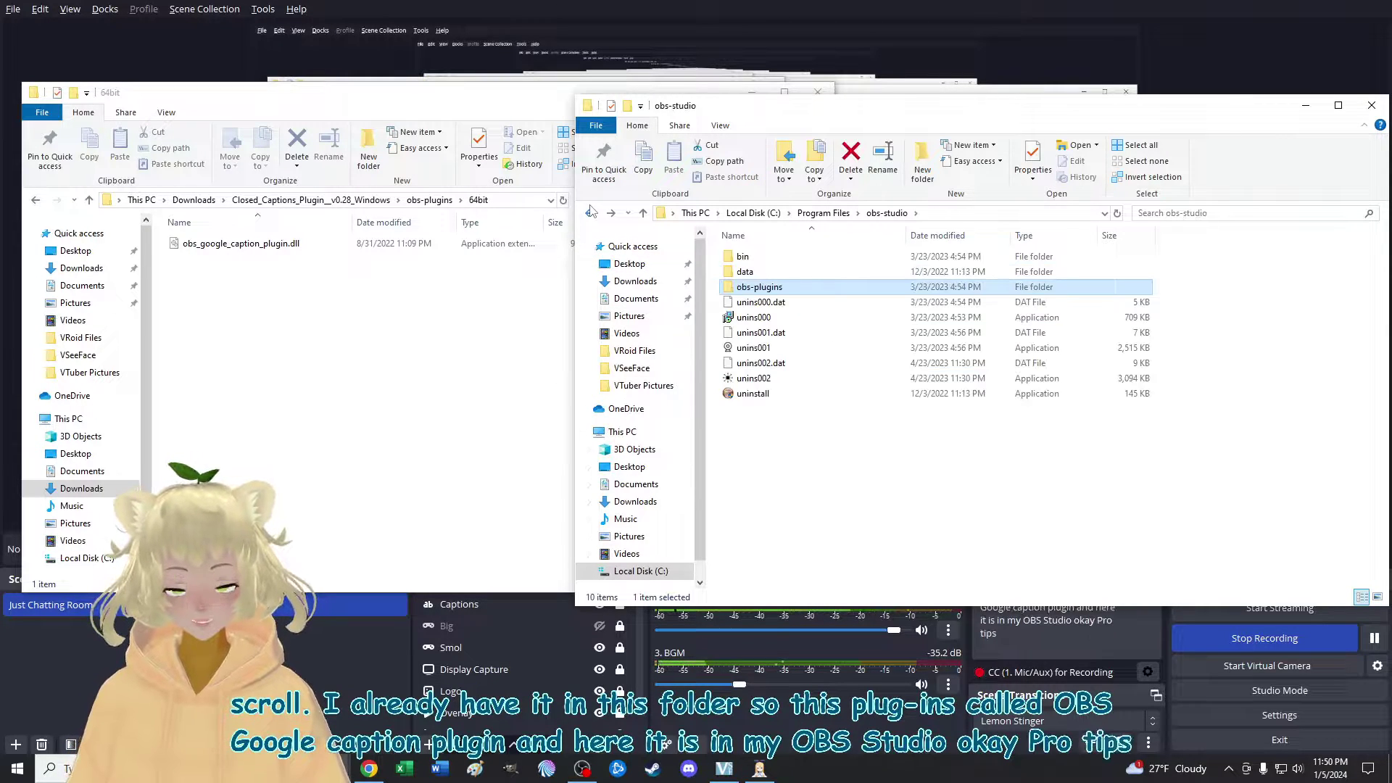
click(382, 337)
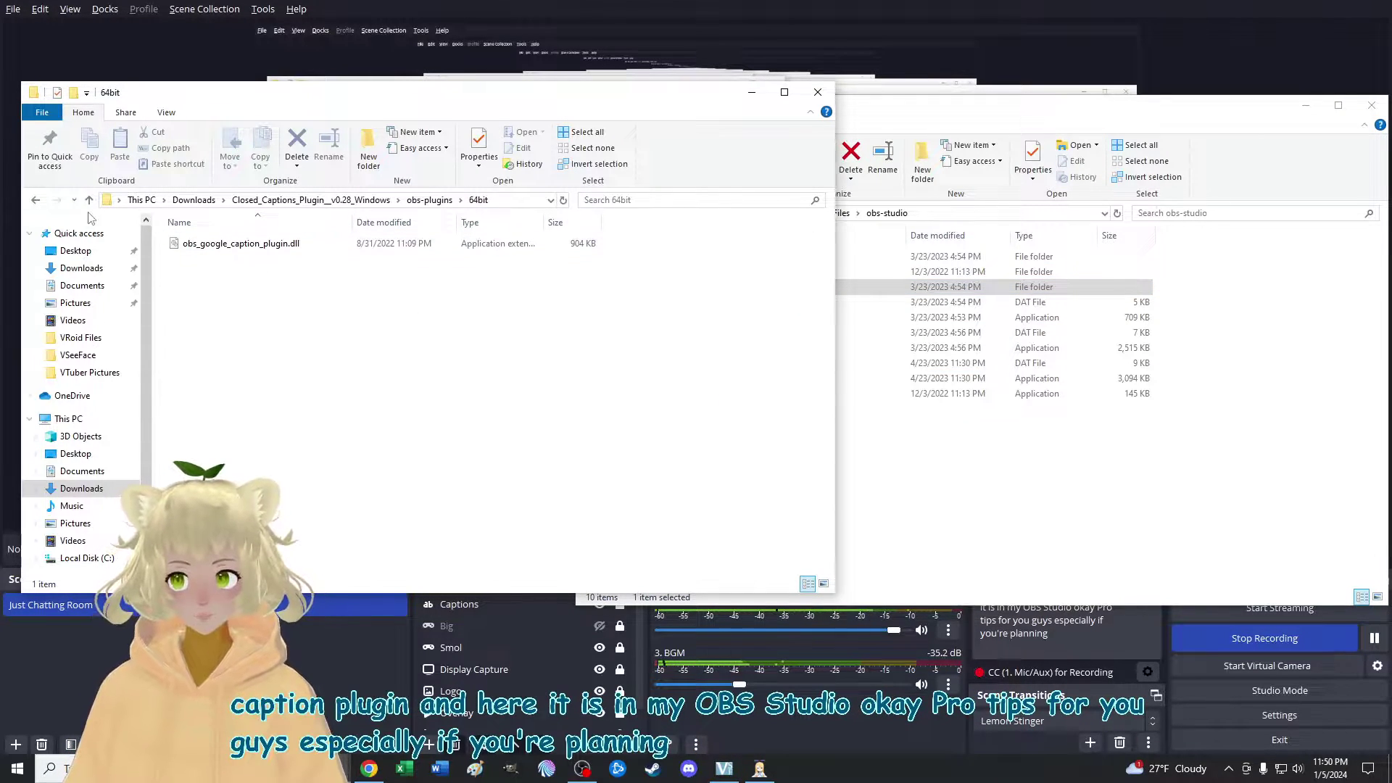
key(alt+Left)
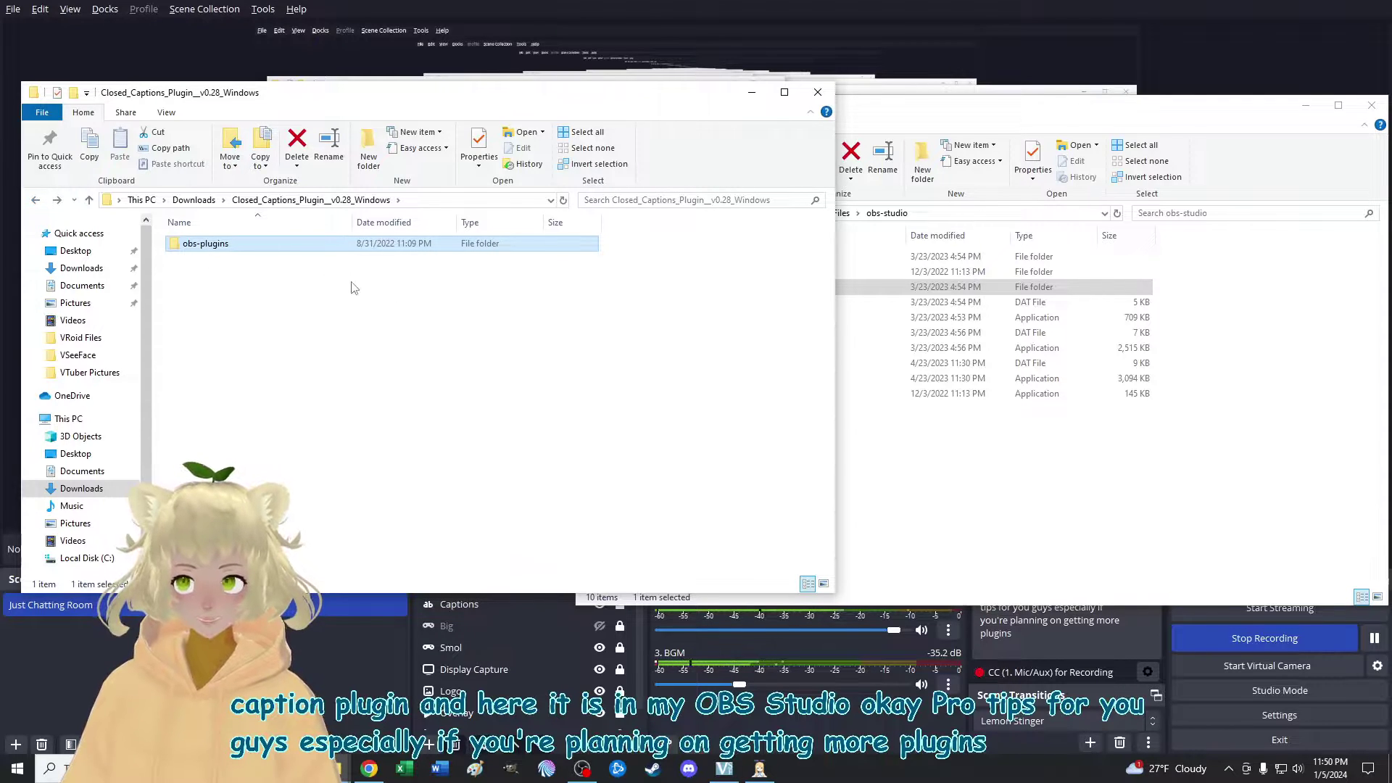
click(334, 287)
click(986, 409)
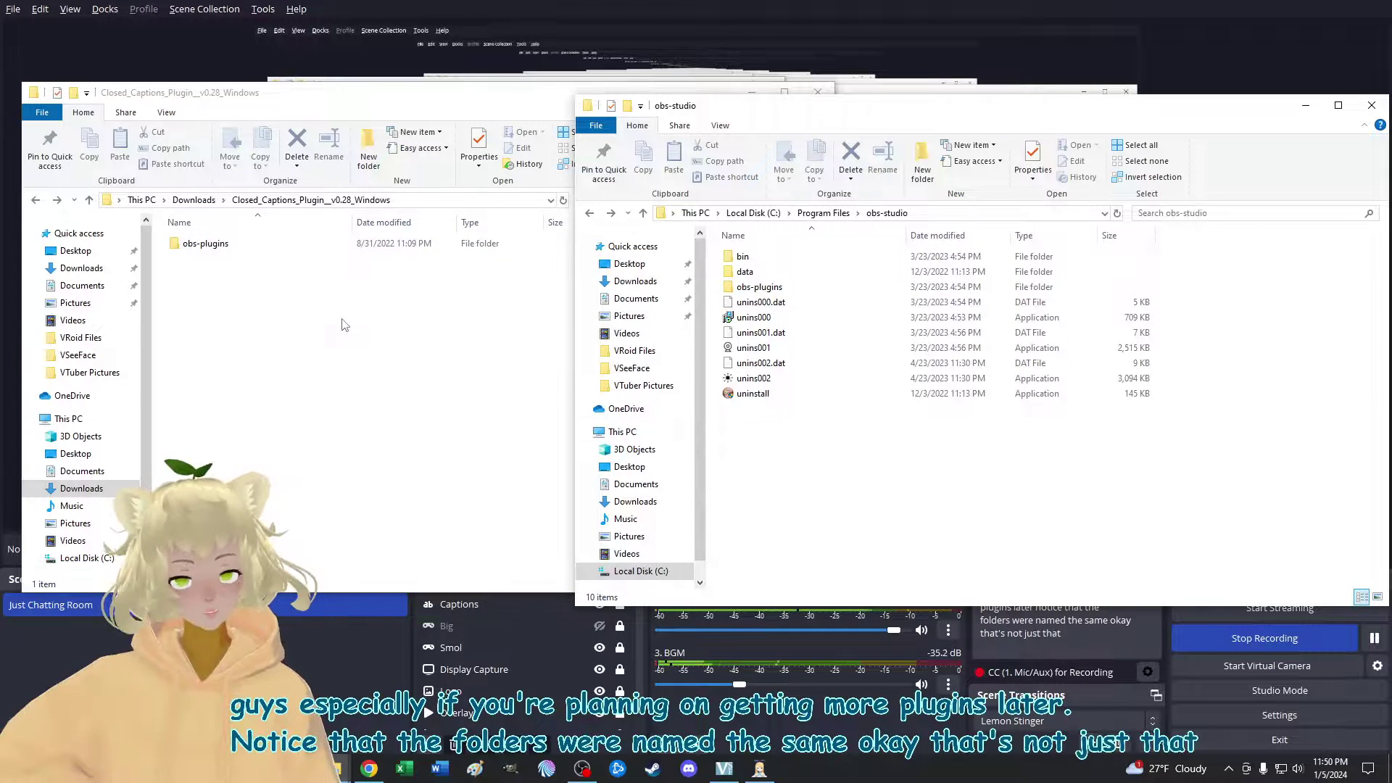
drag(279, 244, 815, 462)
click(738, 465)
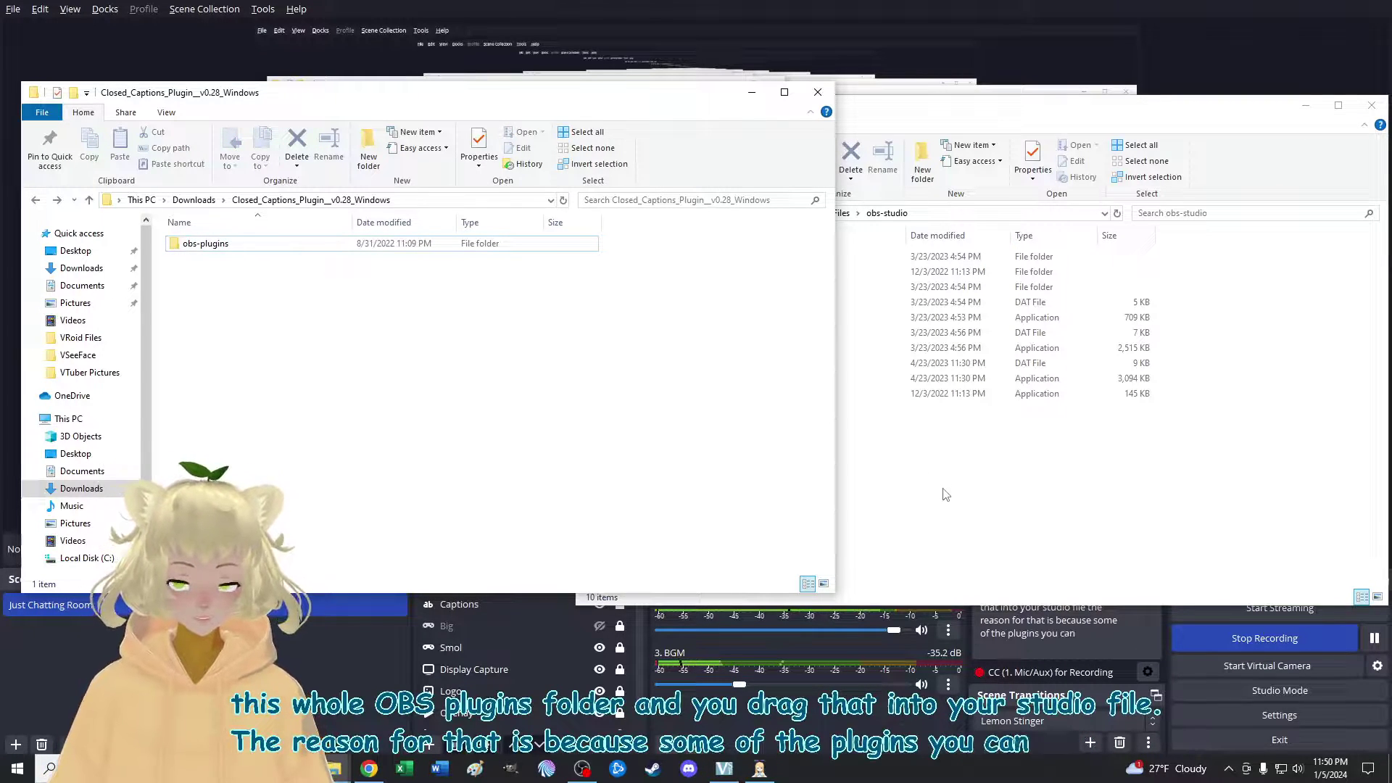
Demonstrate moving the obs-plugins folder again, then close the plugin folder window
click(946, 495)
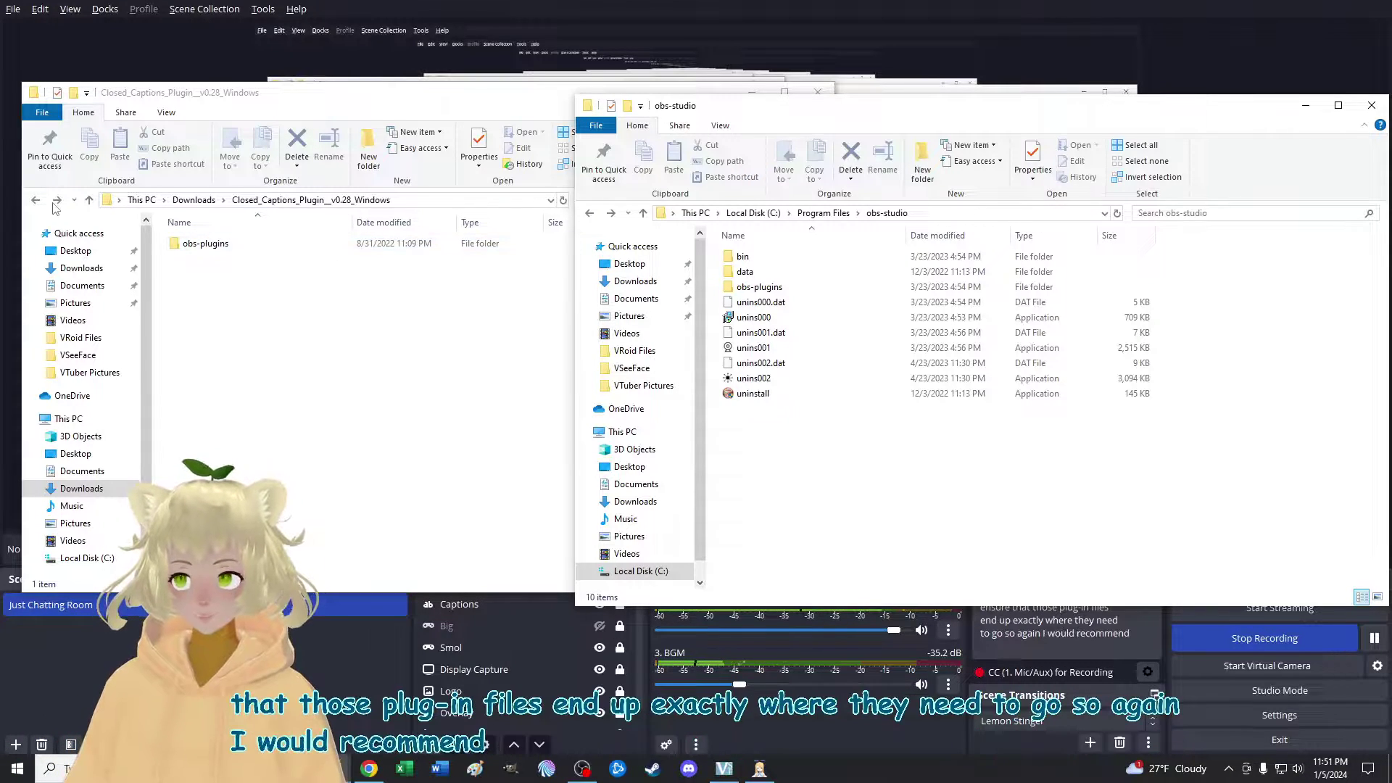
key(alt+Left)
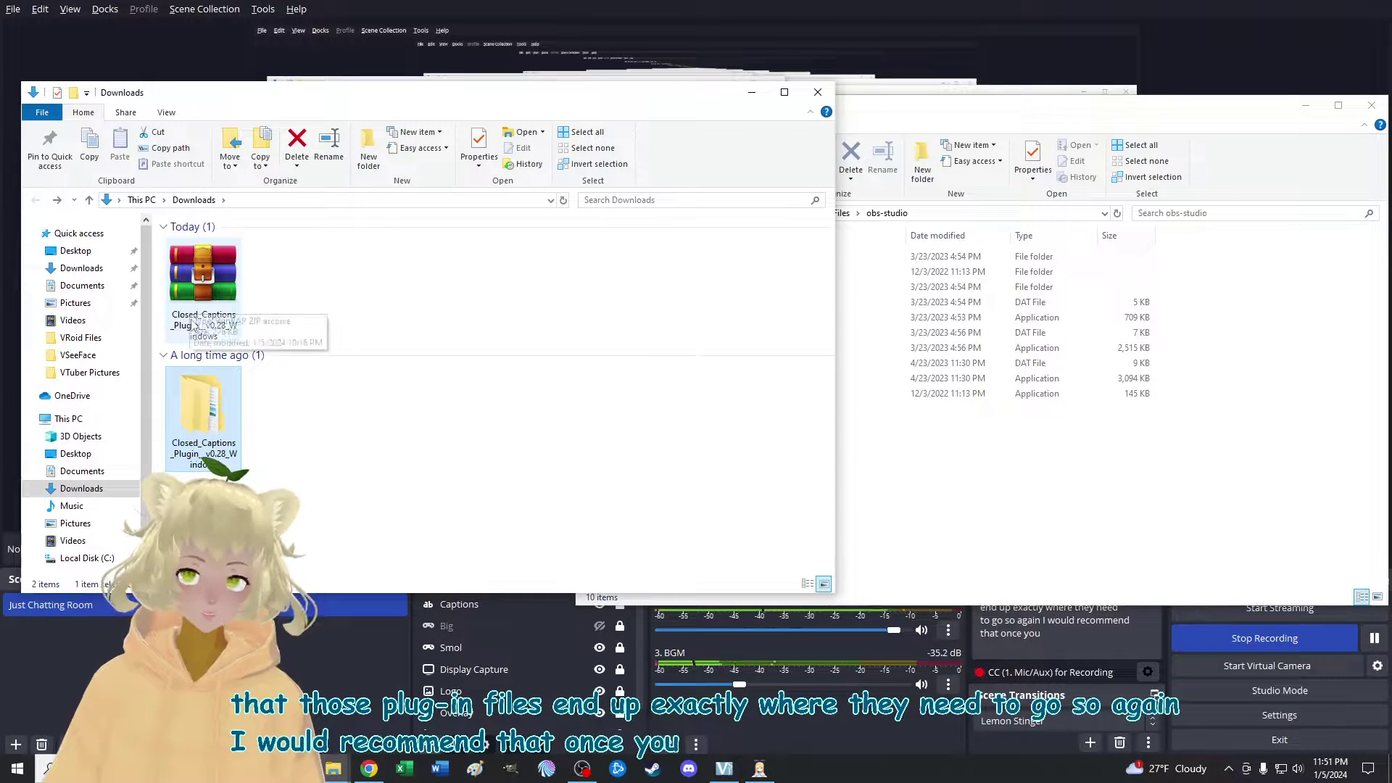
key(alt+Right)
drag(217, 245, 612, 428)
click(617, 433)
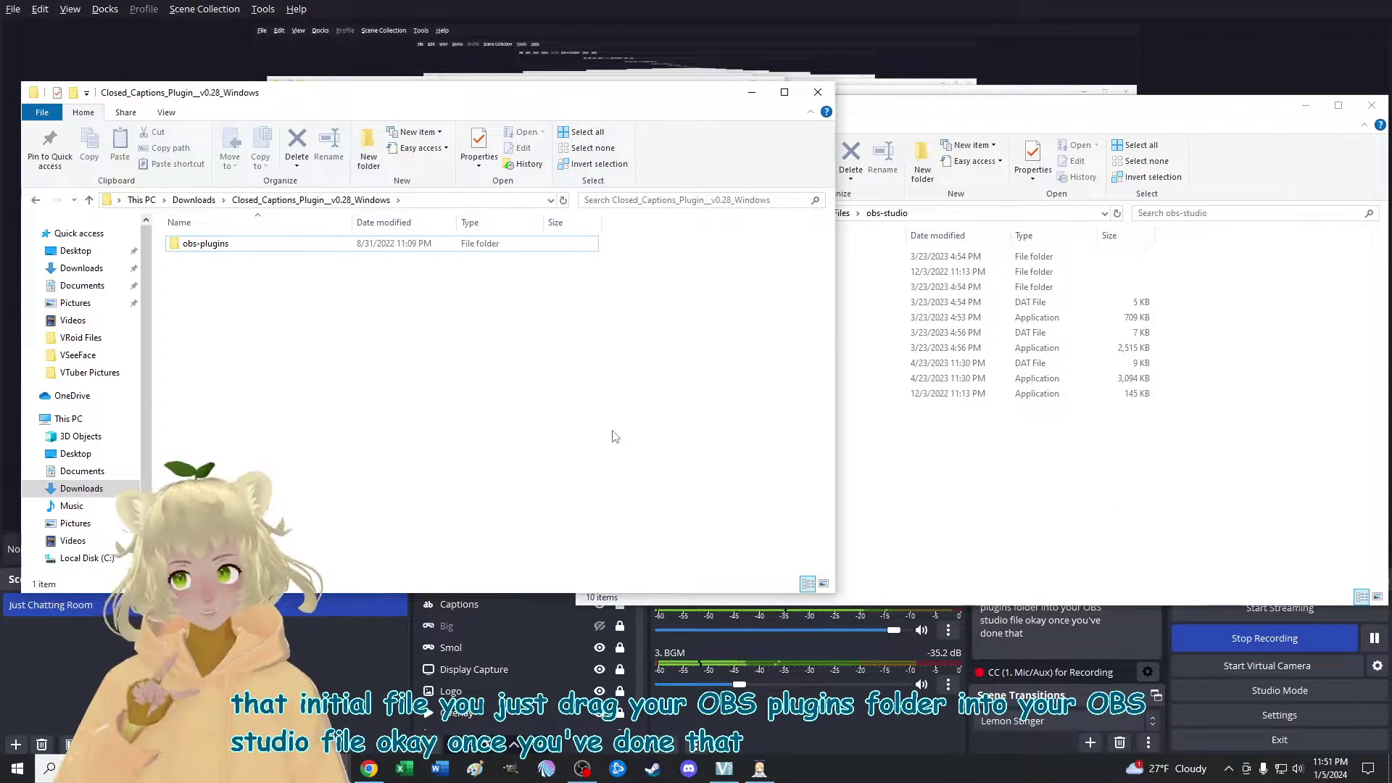
click(819, 91)
Close the obs-studio Explorer window and open Tools > Cloud Closed Captions
click(1369, 107)
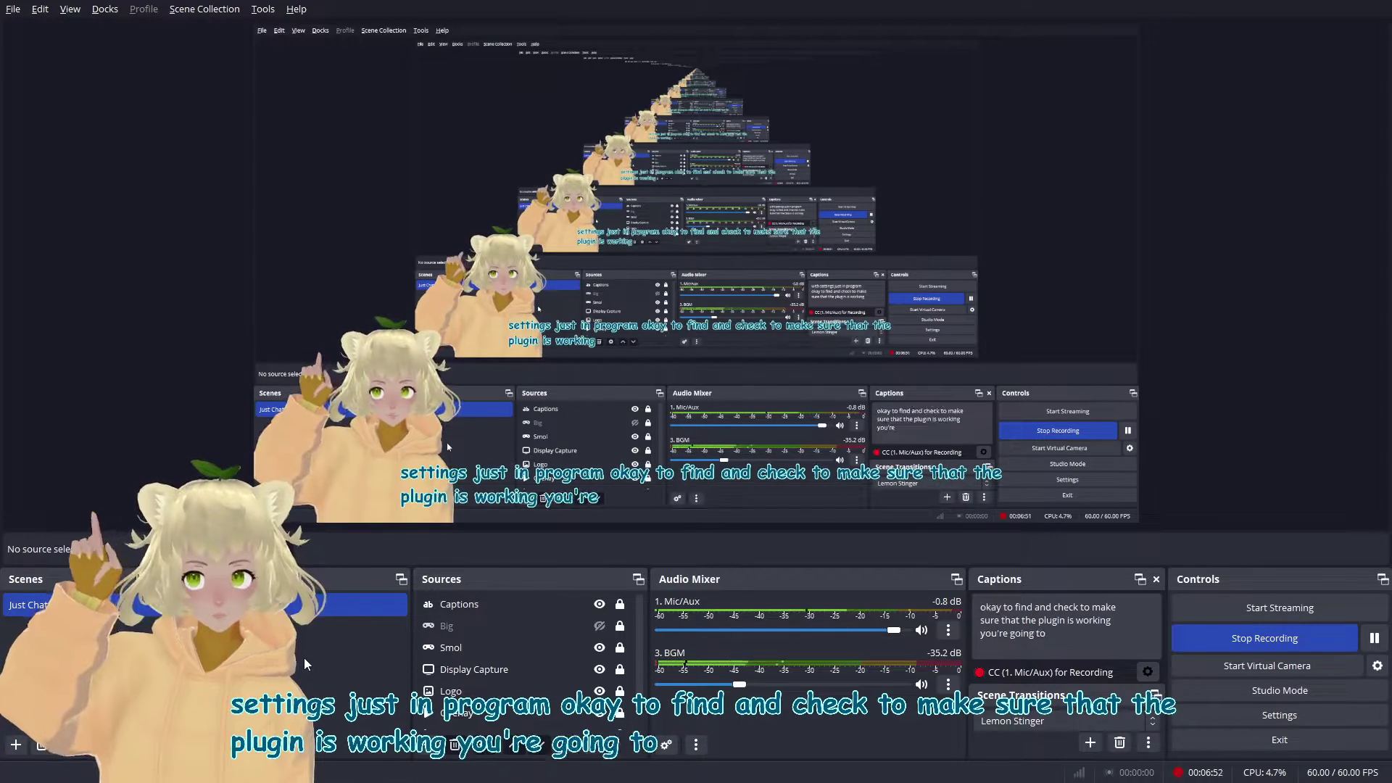
click(255, 14)
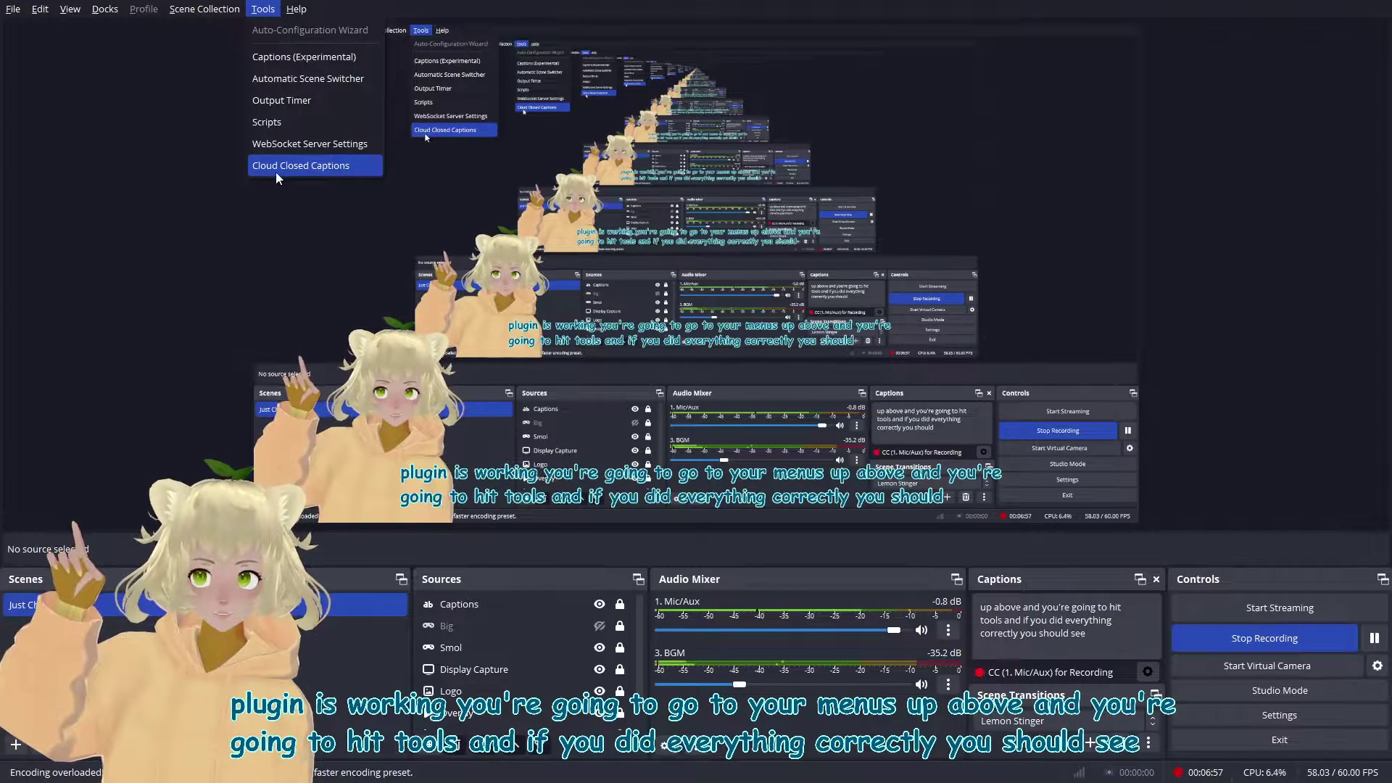
click(324, 168)
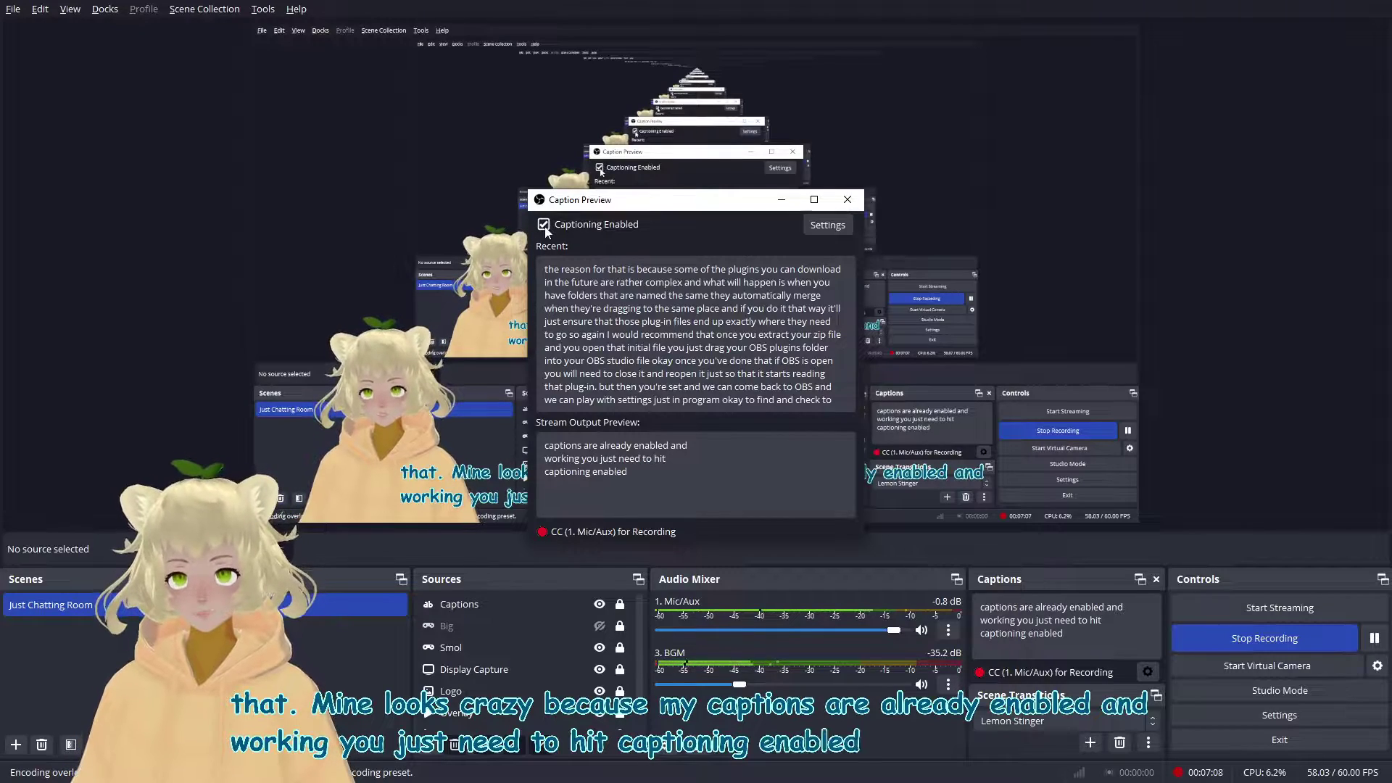
Open Caption Settings, keeping source 1. Mic/Aux, English (United States) and the profanity filter Off
click(821, 229)
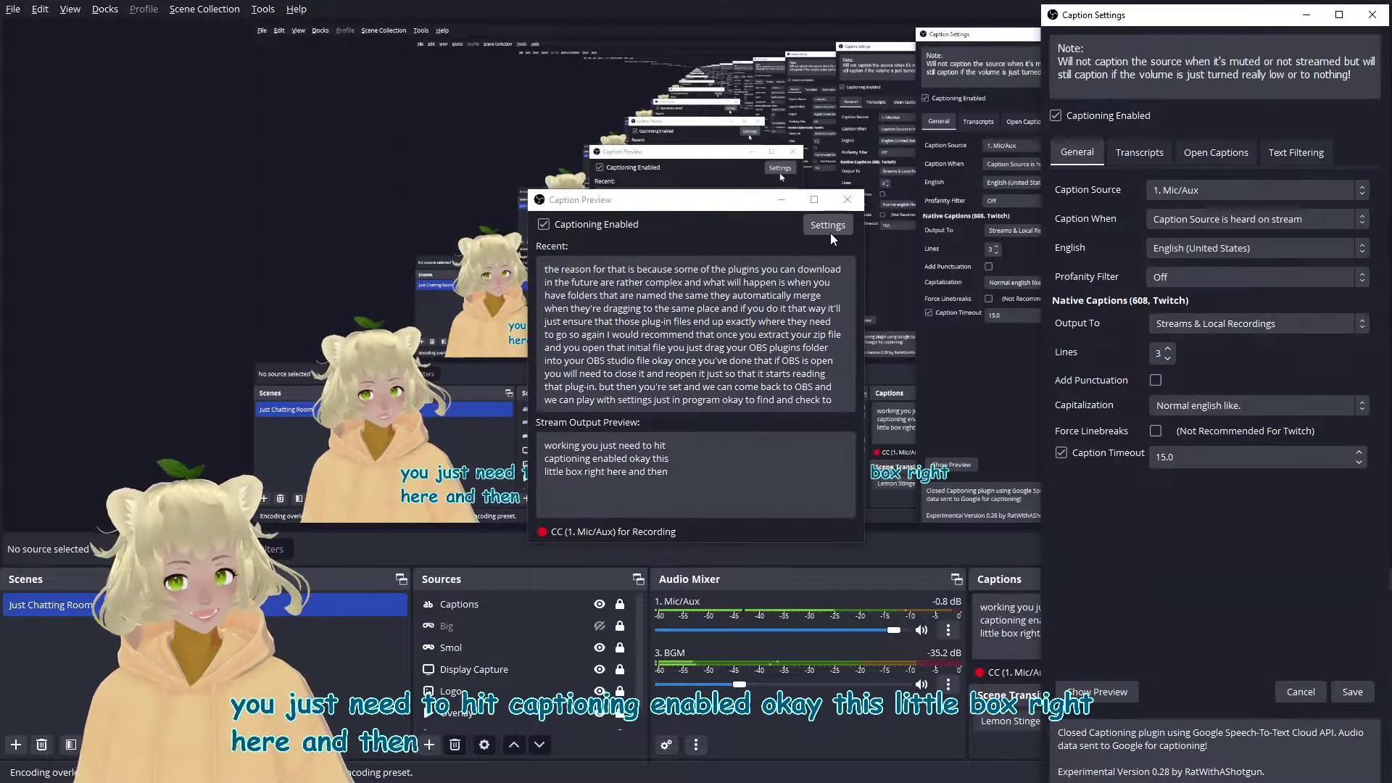
click(843, 207)
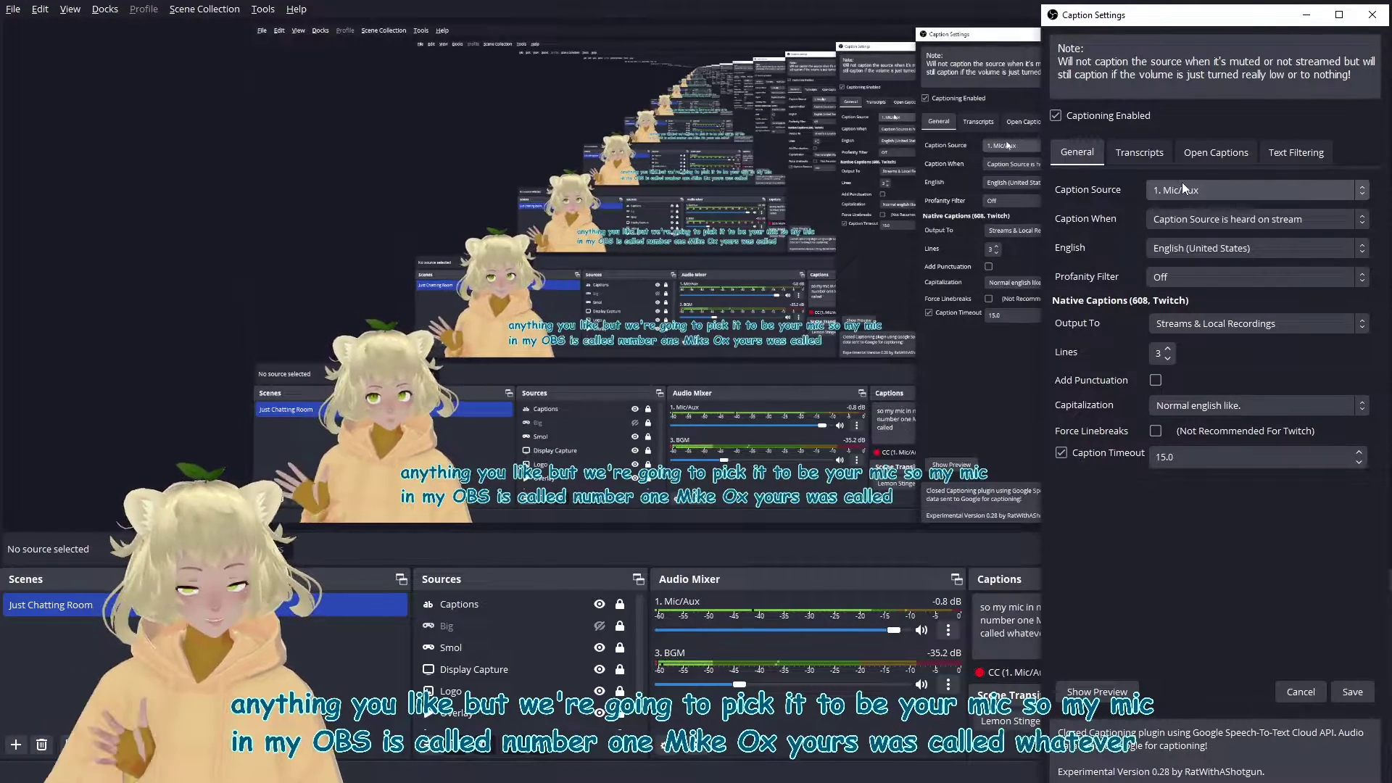
click(1196, 191)
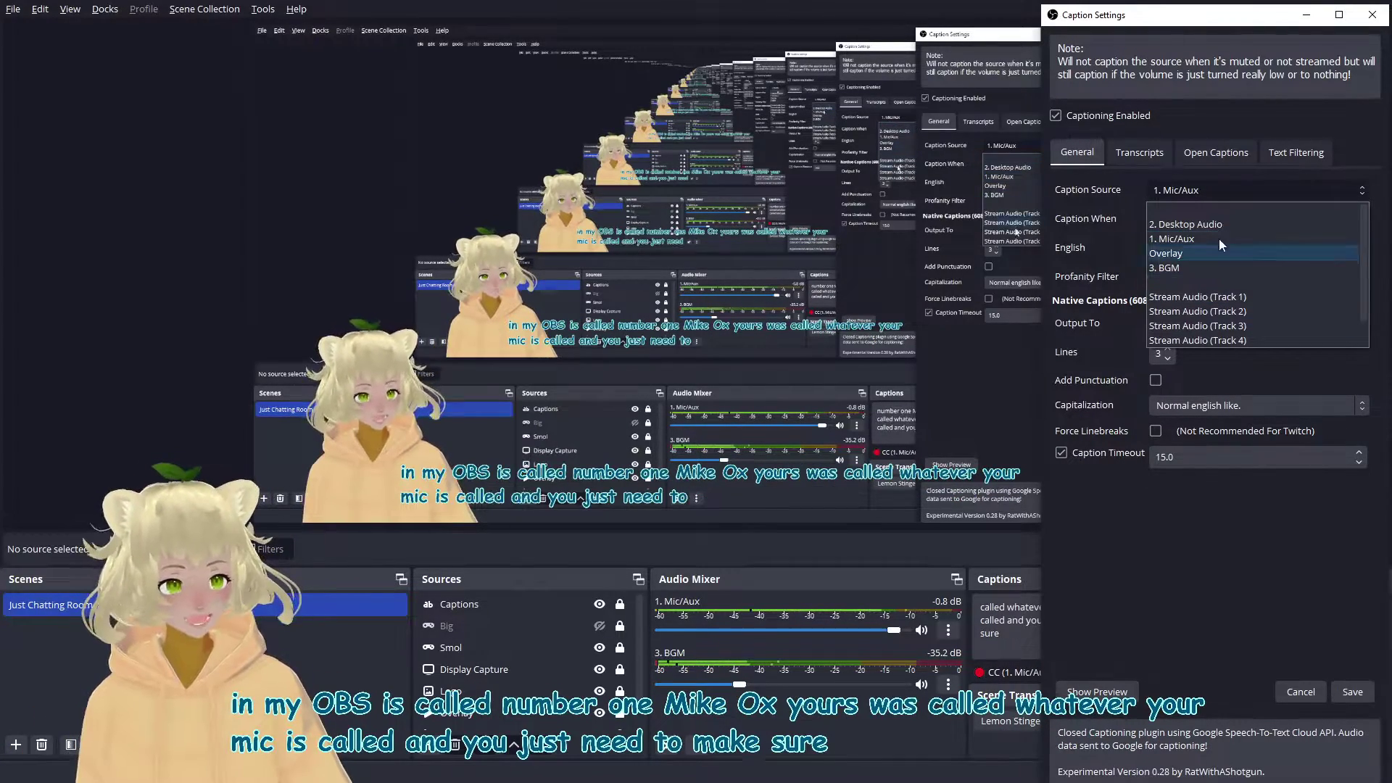
click(1198, 237)
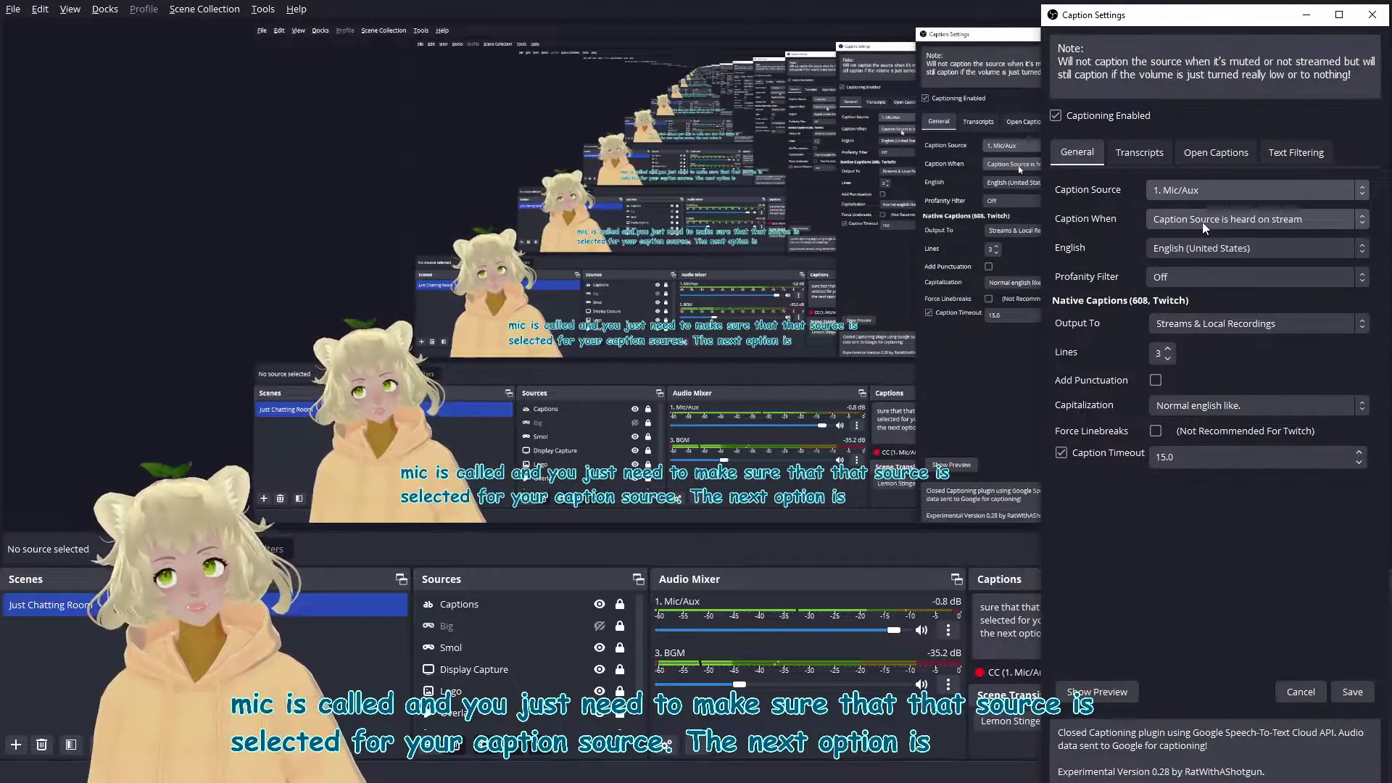
click(1202, 222)
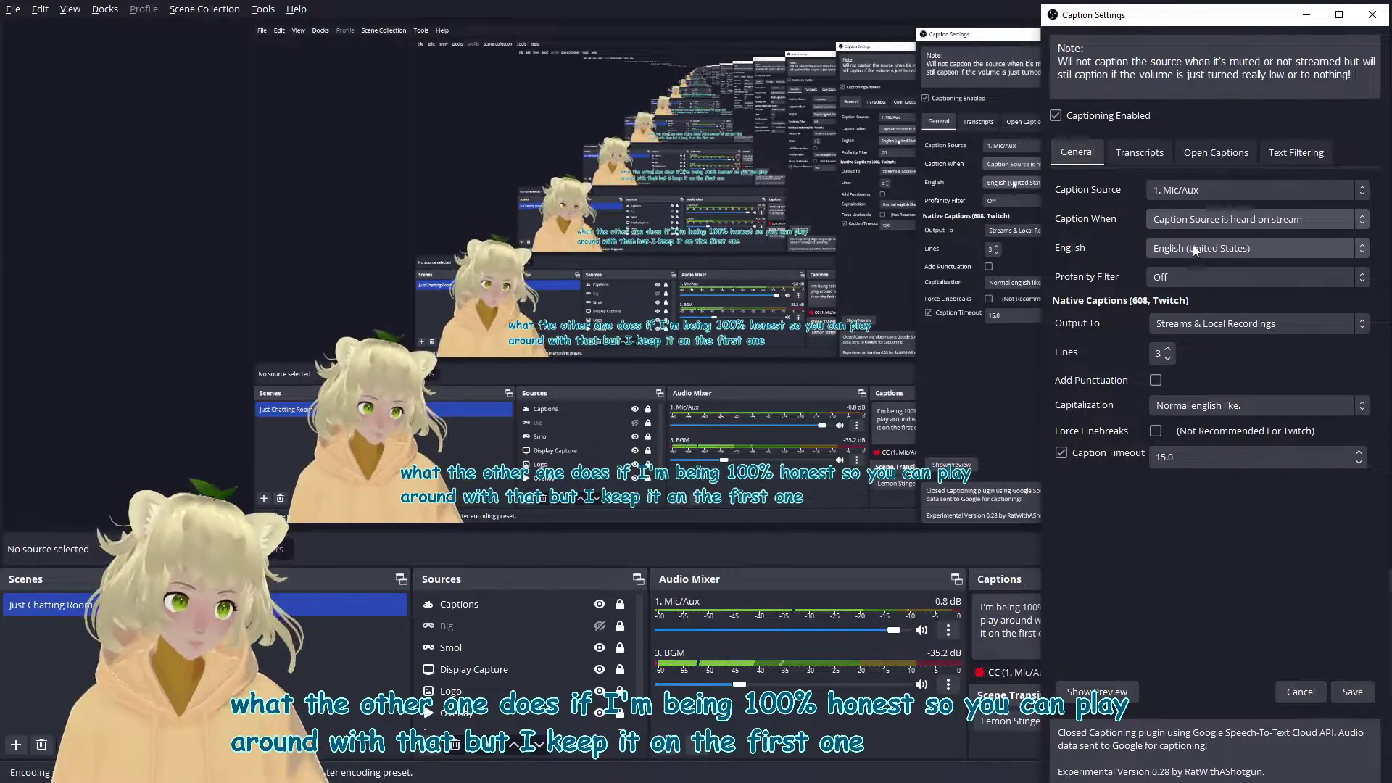
click(1217, 276)
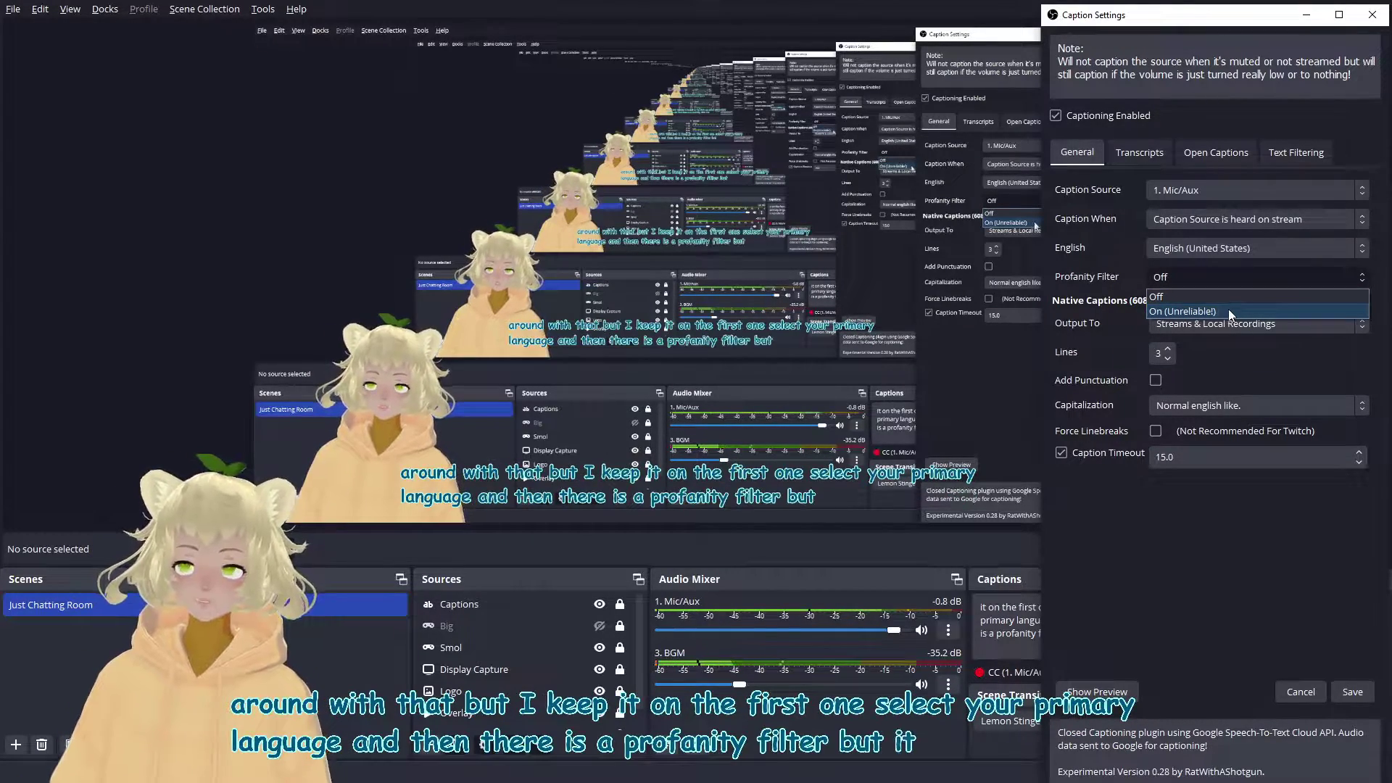
click(1227, 290)
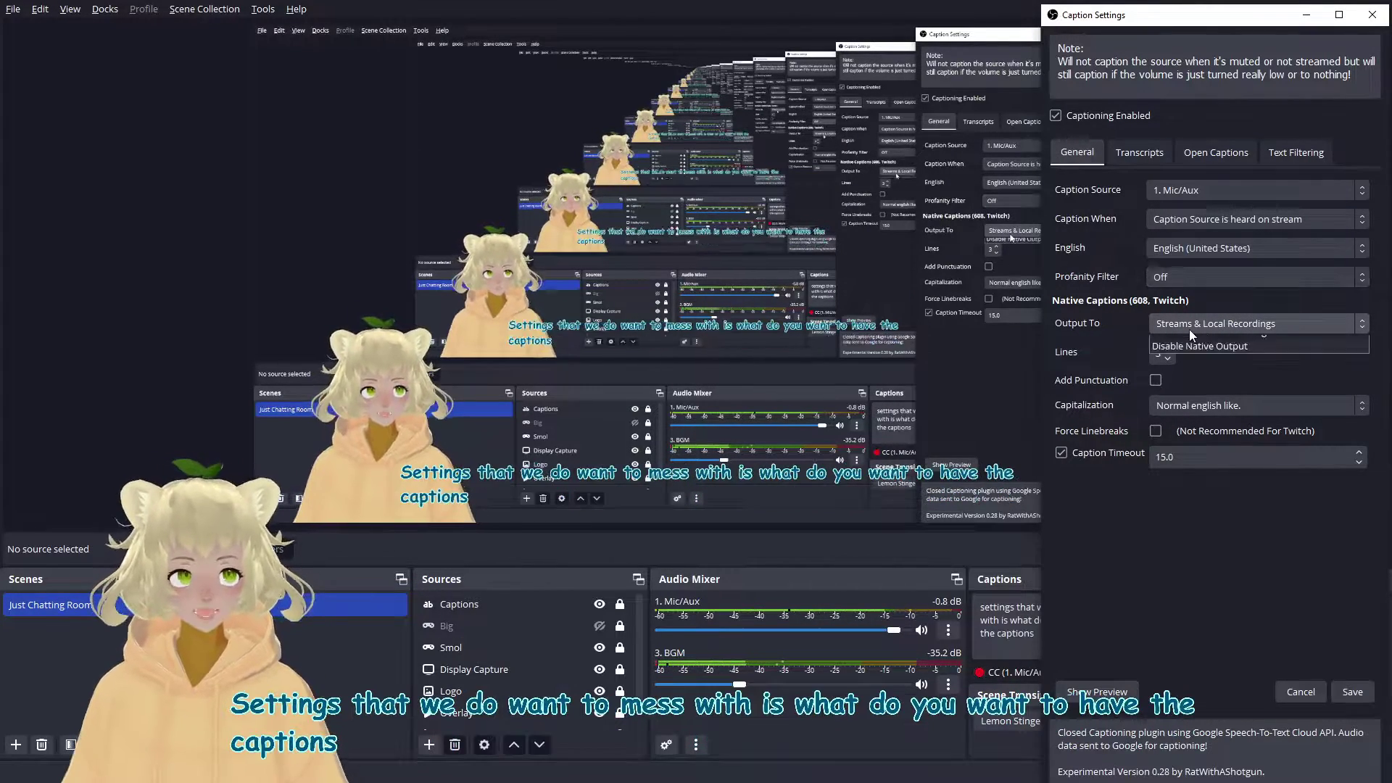
click(1241, 325)
click(1232, 375)
click(1220, 330)
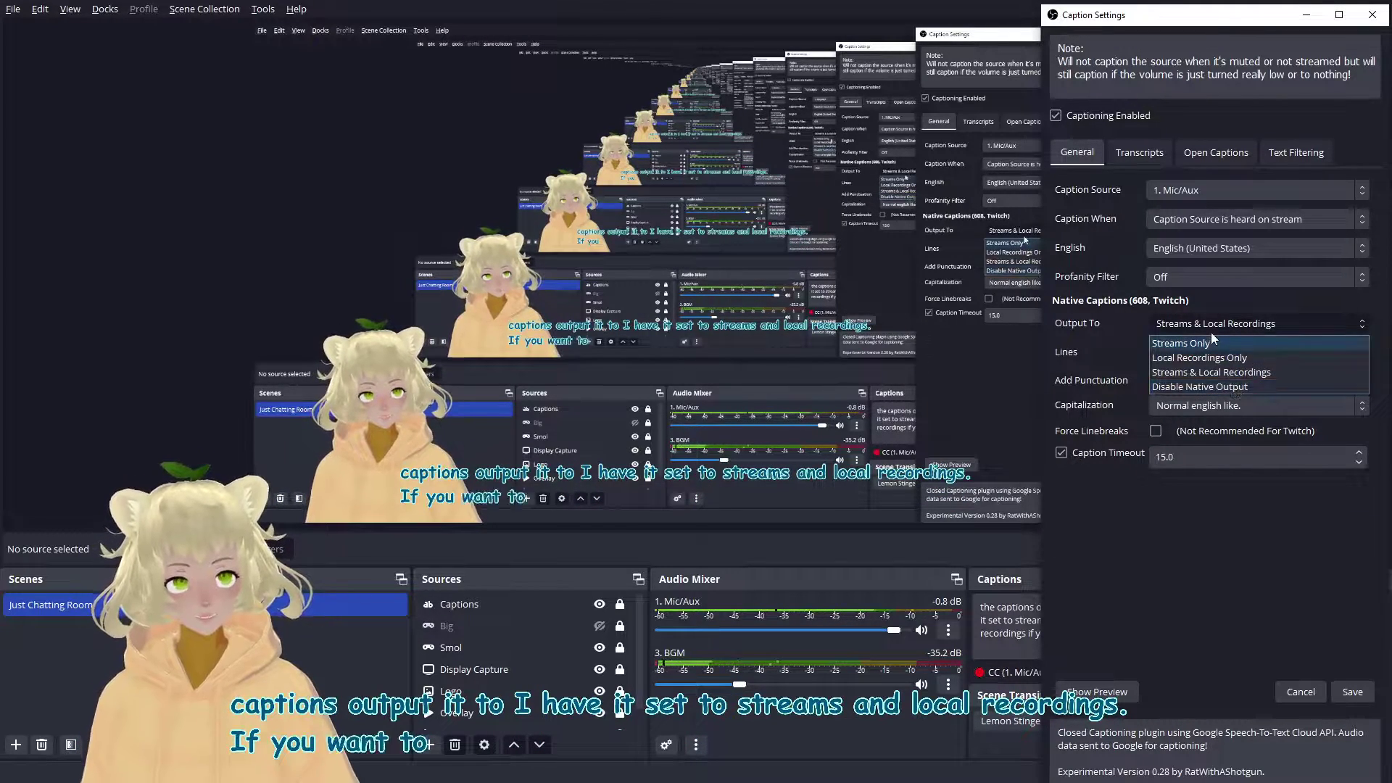
click(1221, 368)
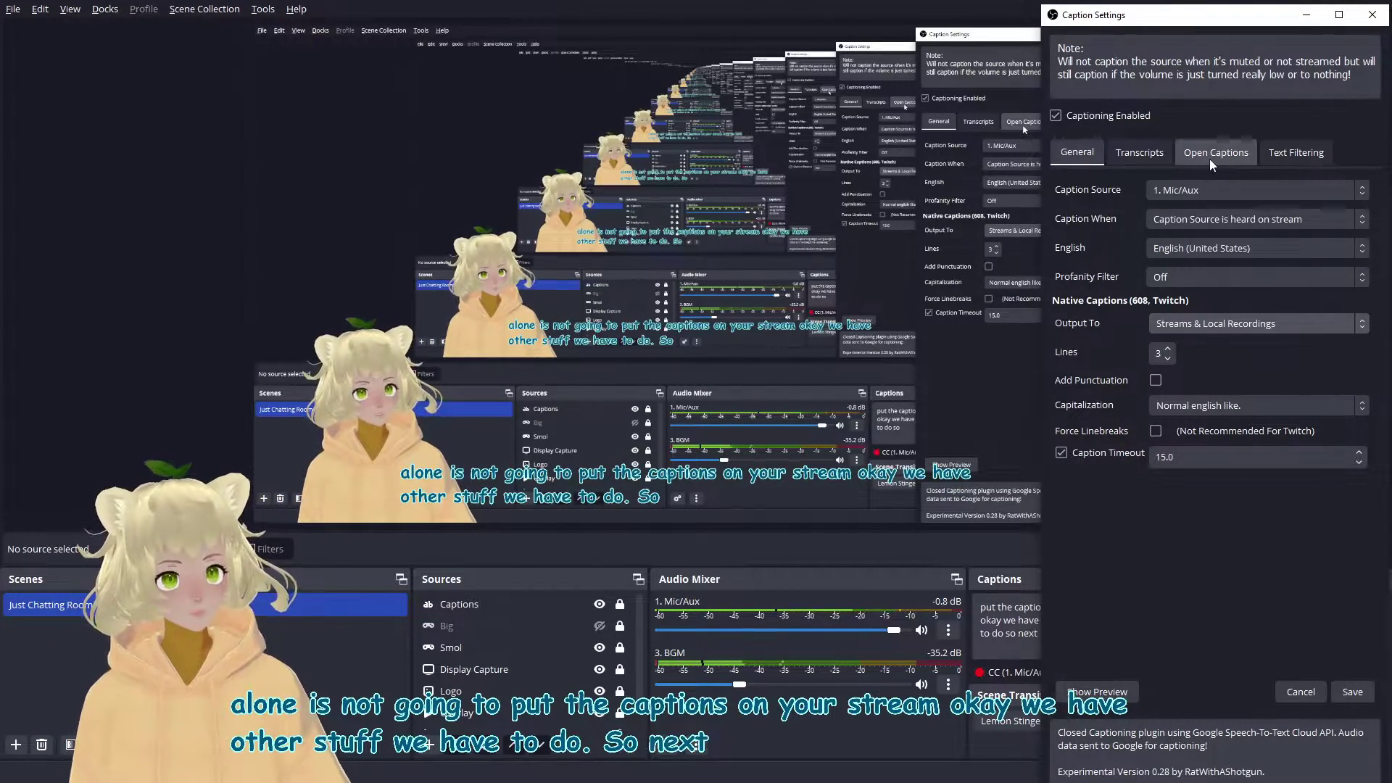
In Open Captions, delete the second text output so only the Captions output remains
click(1209, 161)
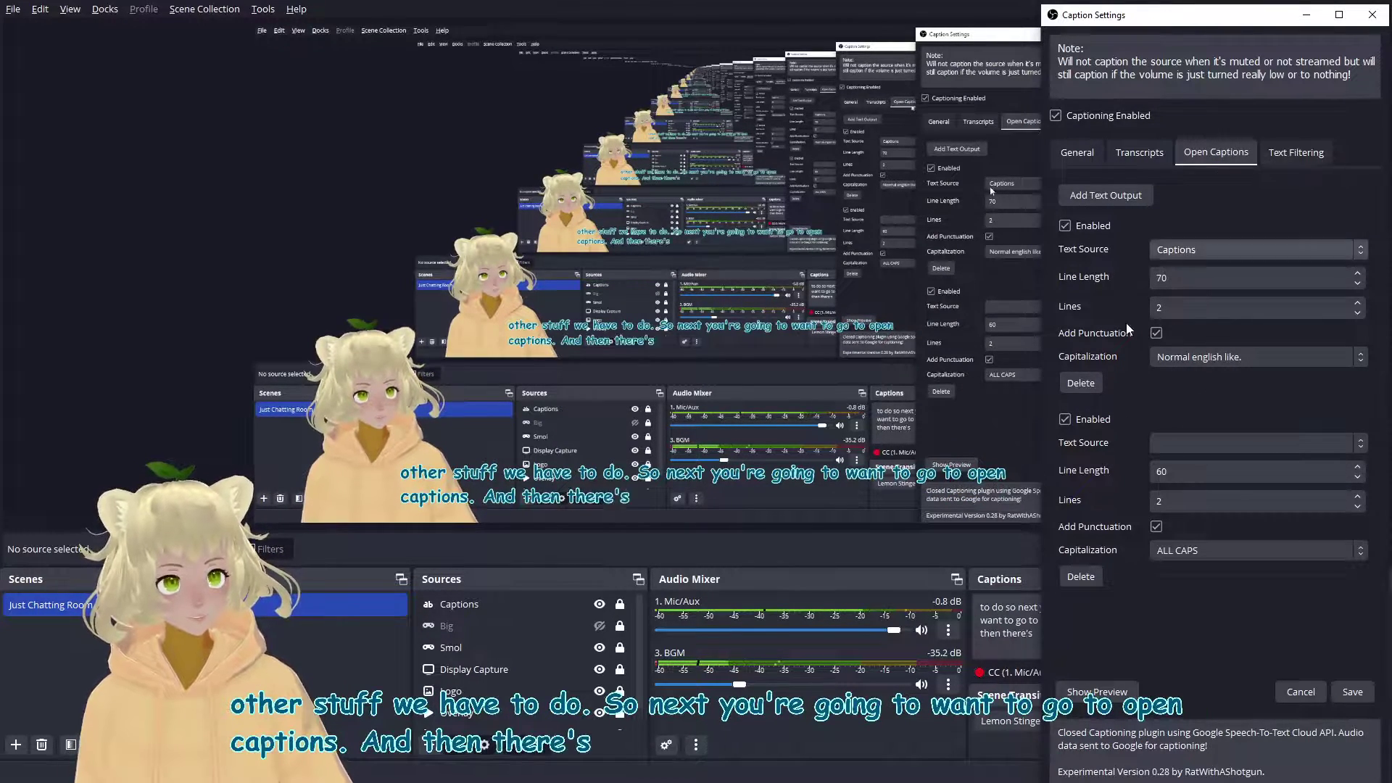
click(1080, 579)
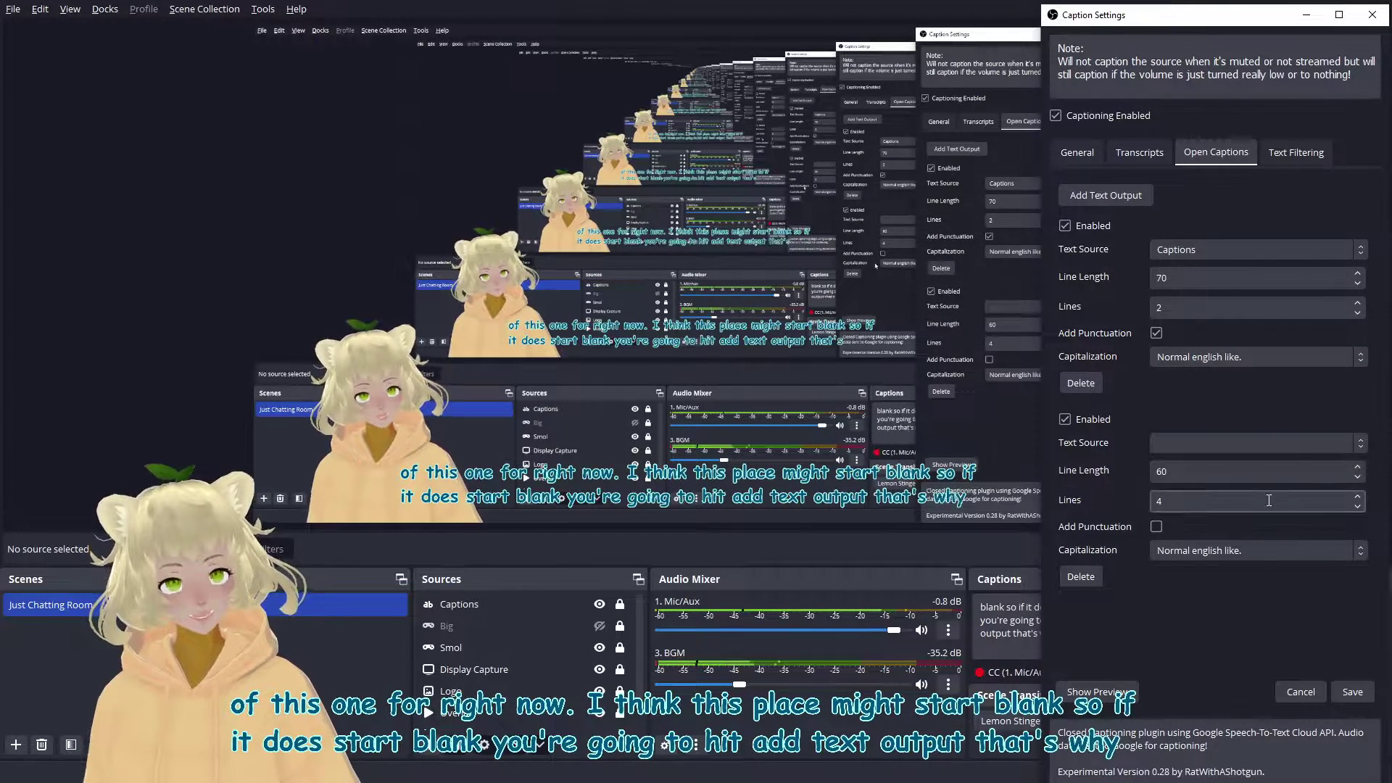
click(1081, 577)
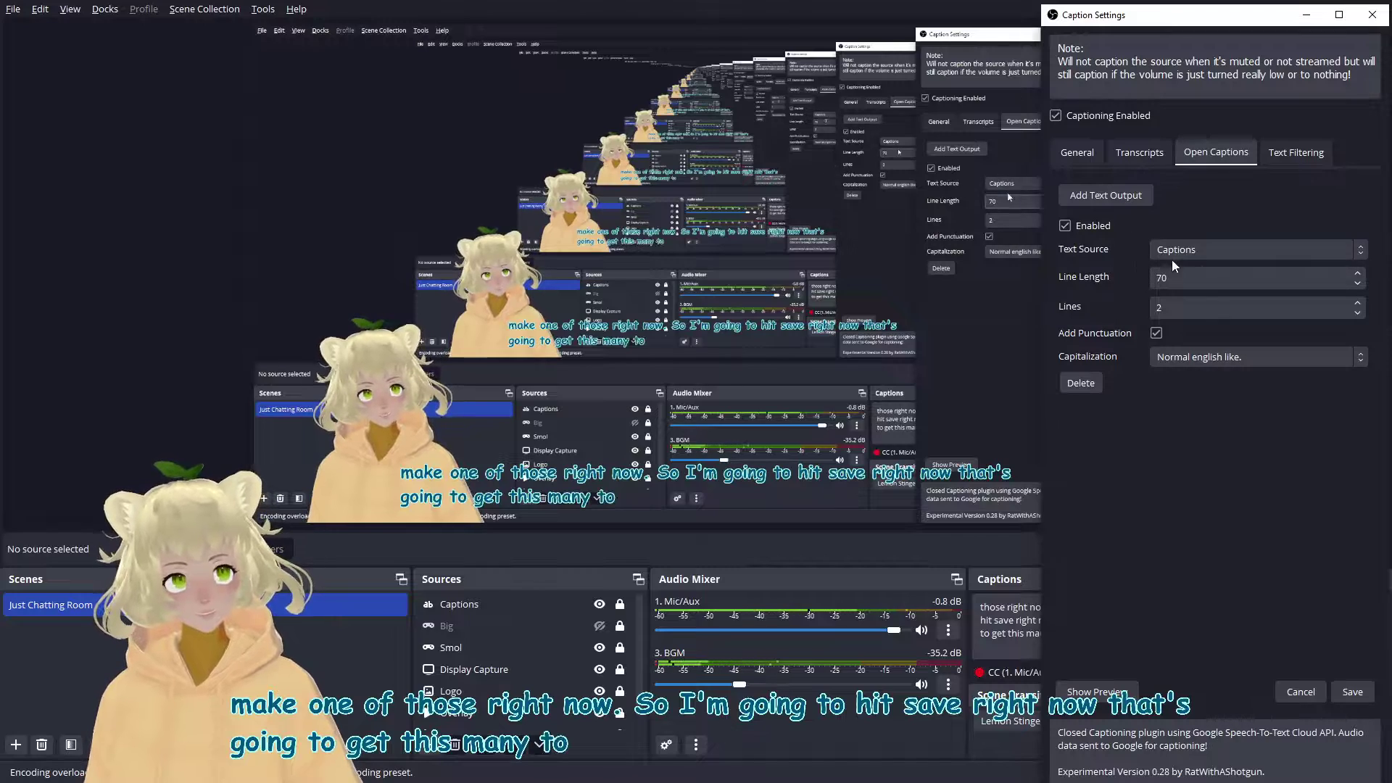
Keep Captions as the caption text source and save the caption settings
click(1226, 245)
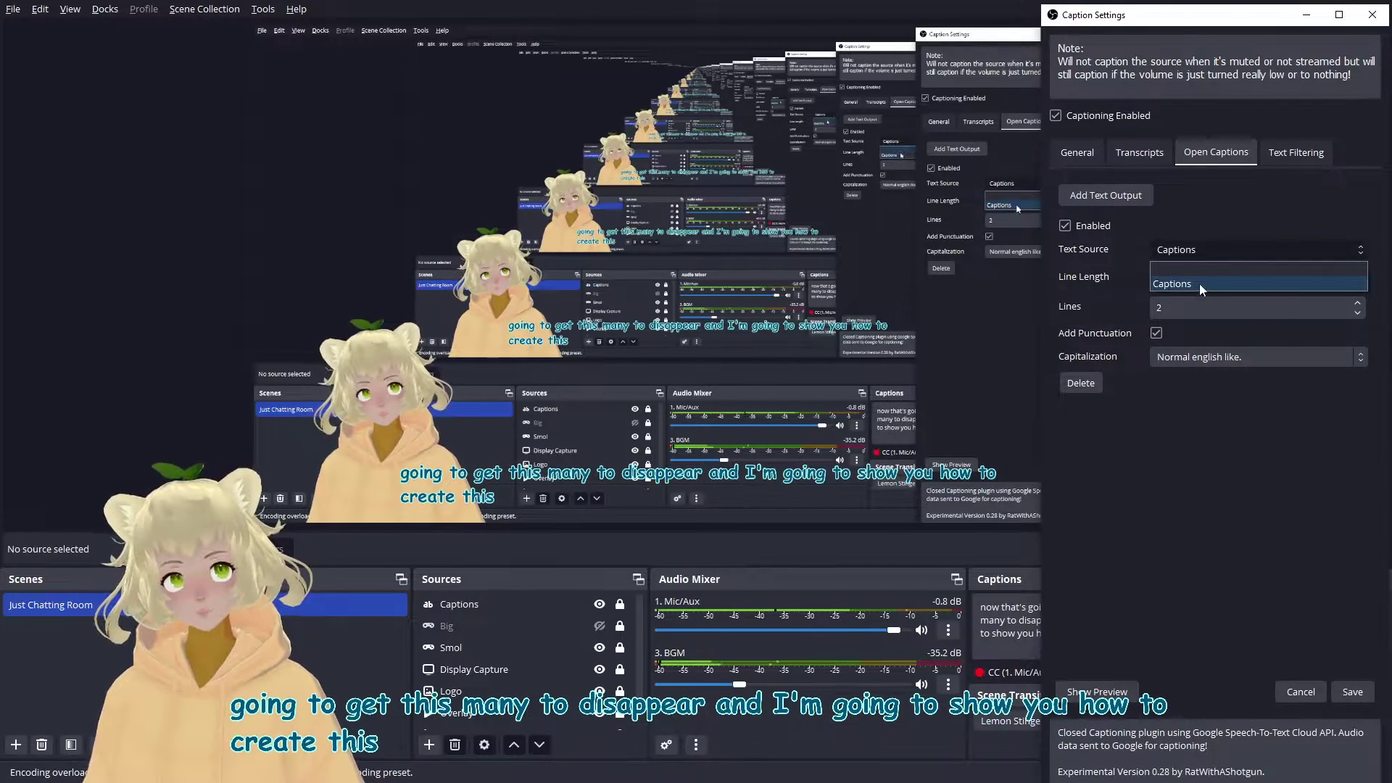
click(1215, 251)
click(1352, 692)
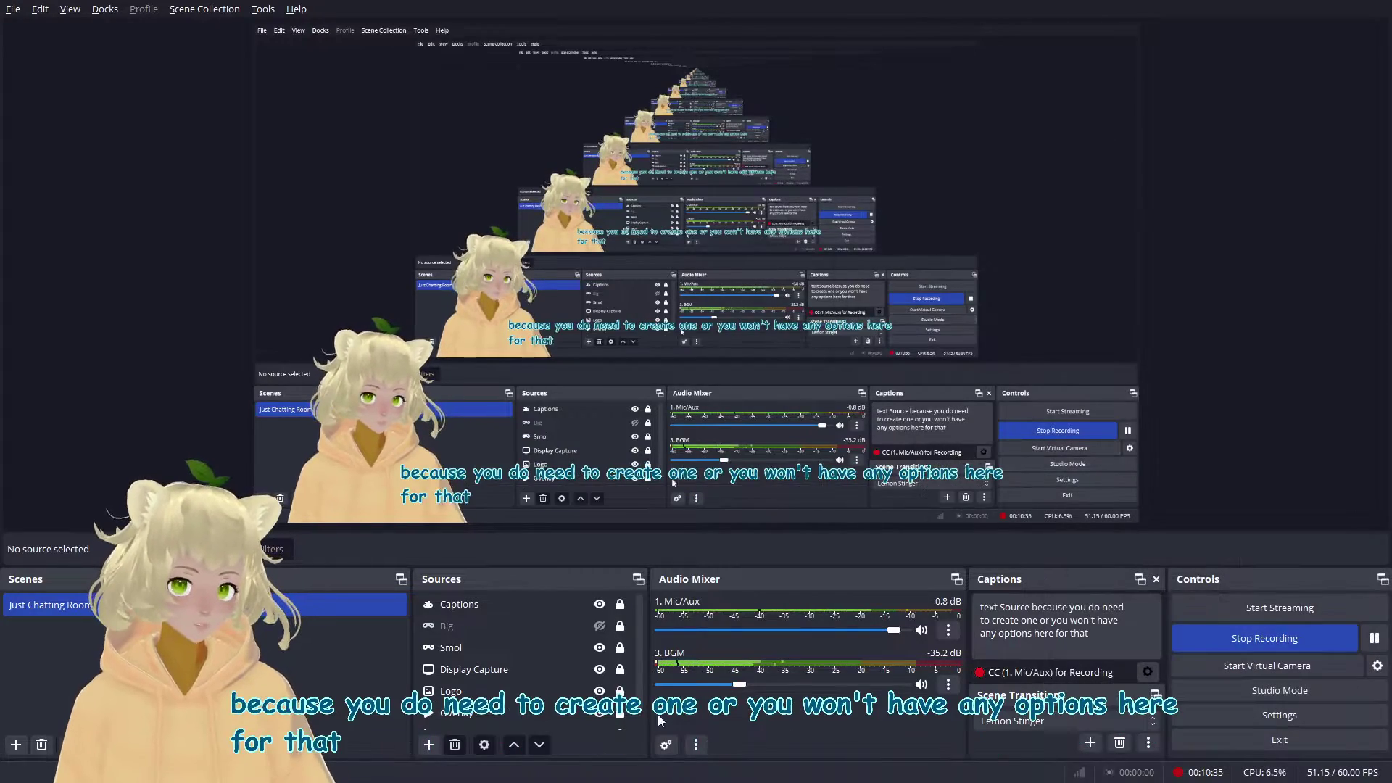
Clear the source selection and start adding a new Text (GDI+) source to the scene
click(584, 626)
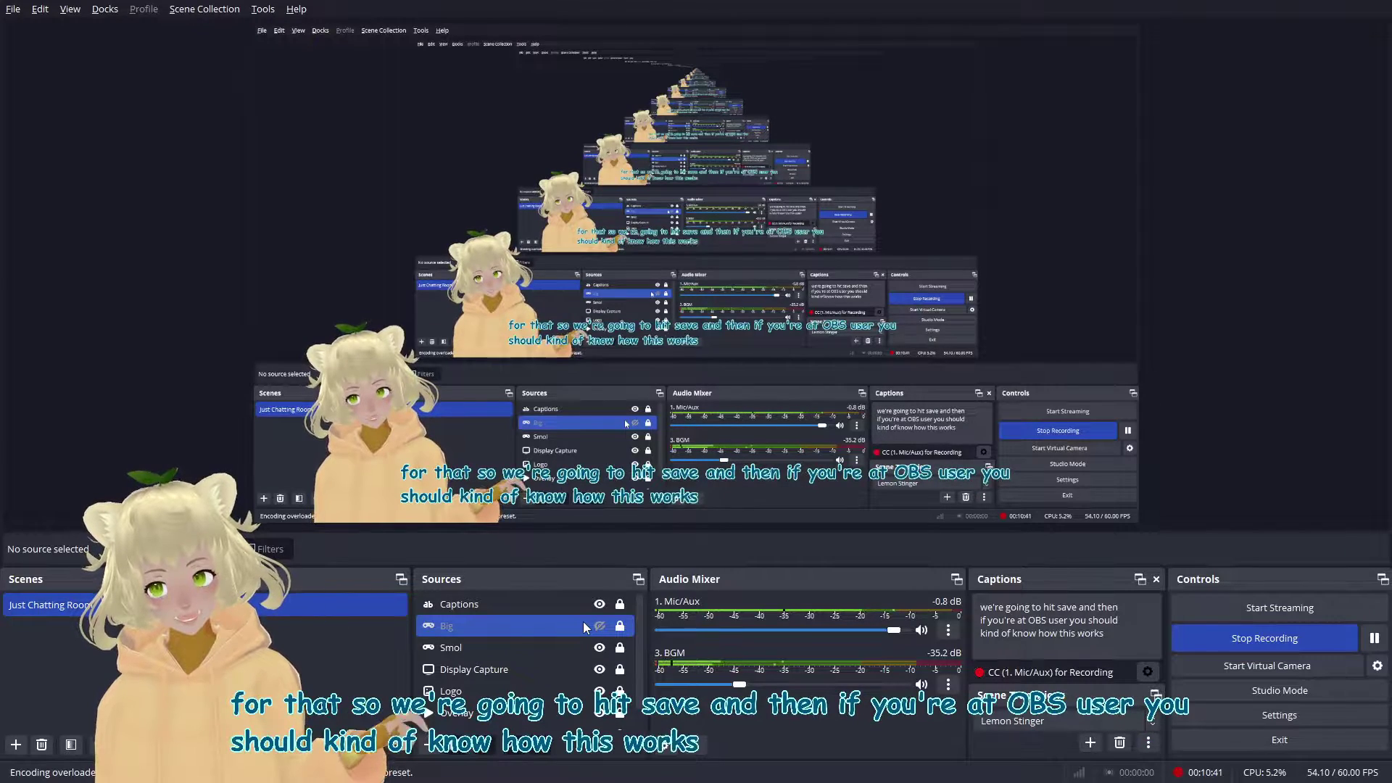
ctrl+click(584, 626)
click(428, 744)
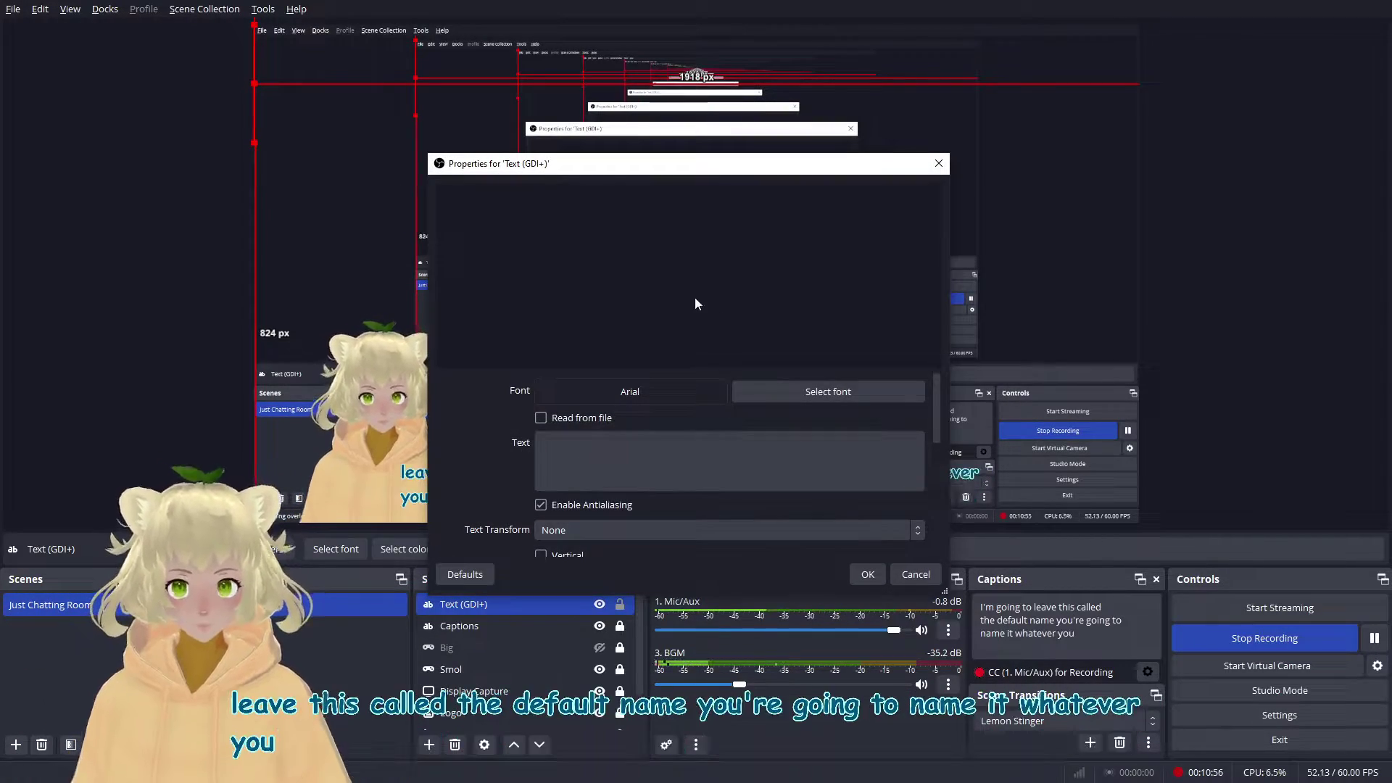
drag(657, 175, 672, 90)
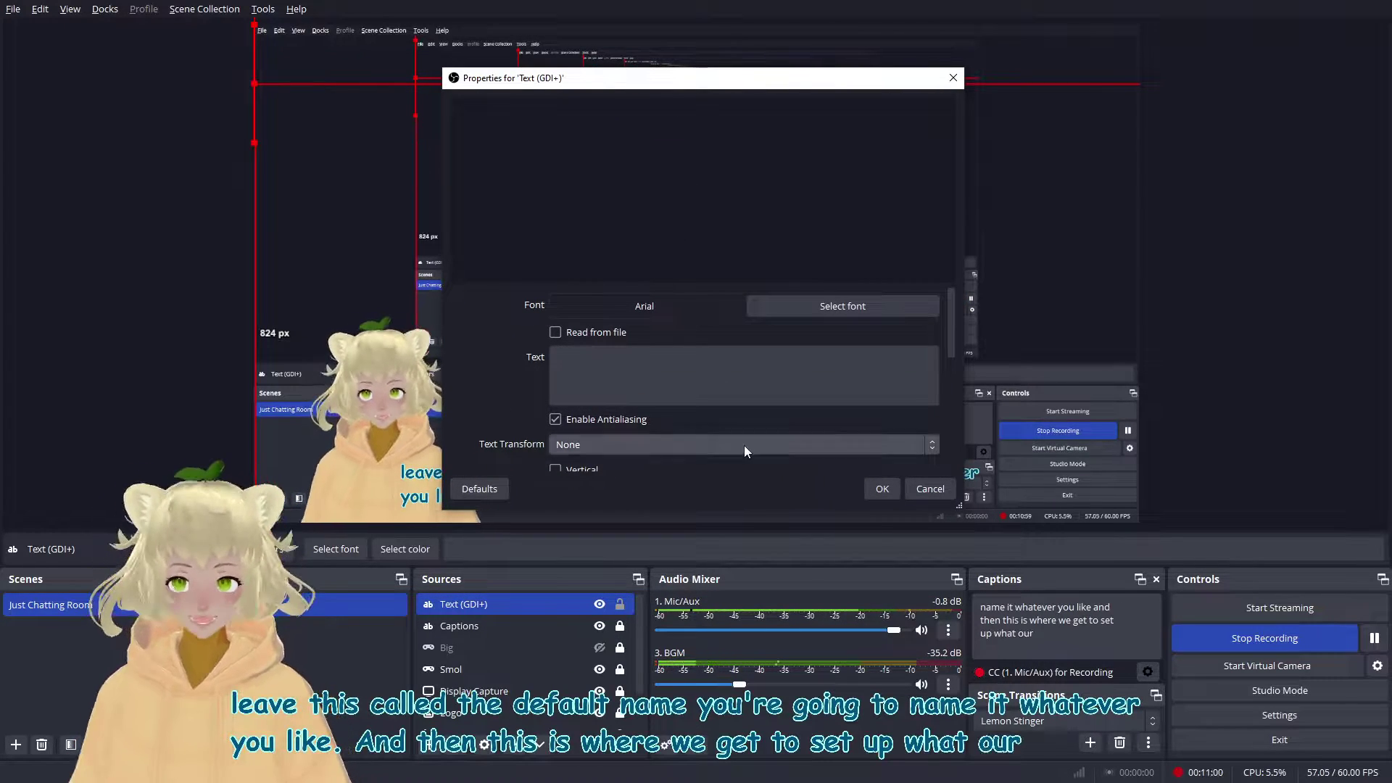
click(804, 306)
scroll(602, 228, down, 5)
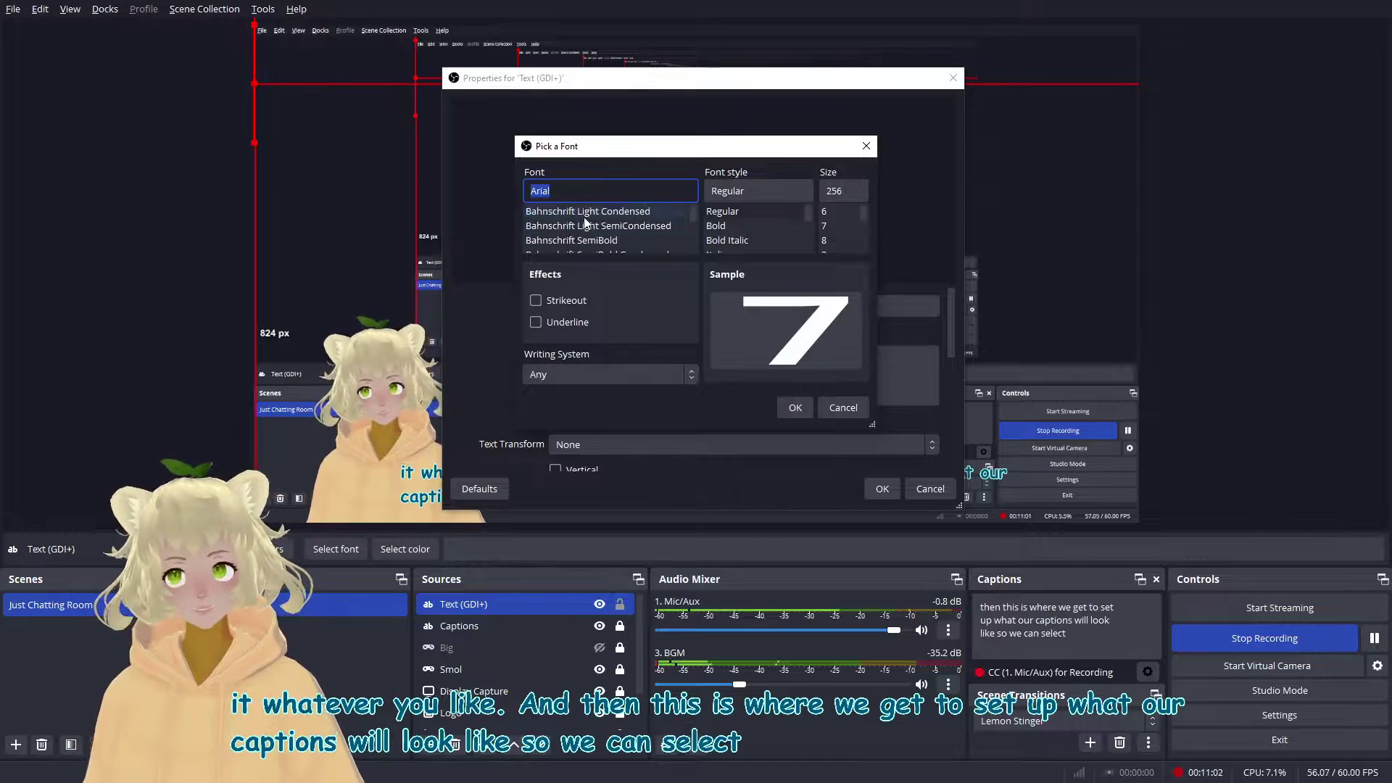
click(598, 226)
scroll(598, 230, down, 3)
click(600, 226)
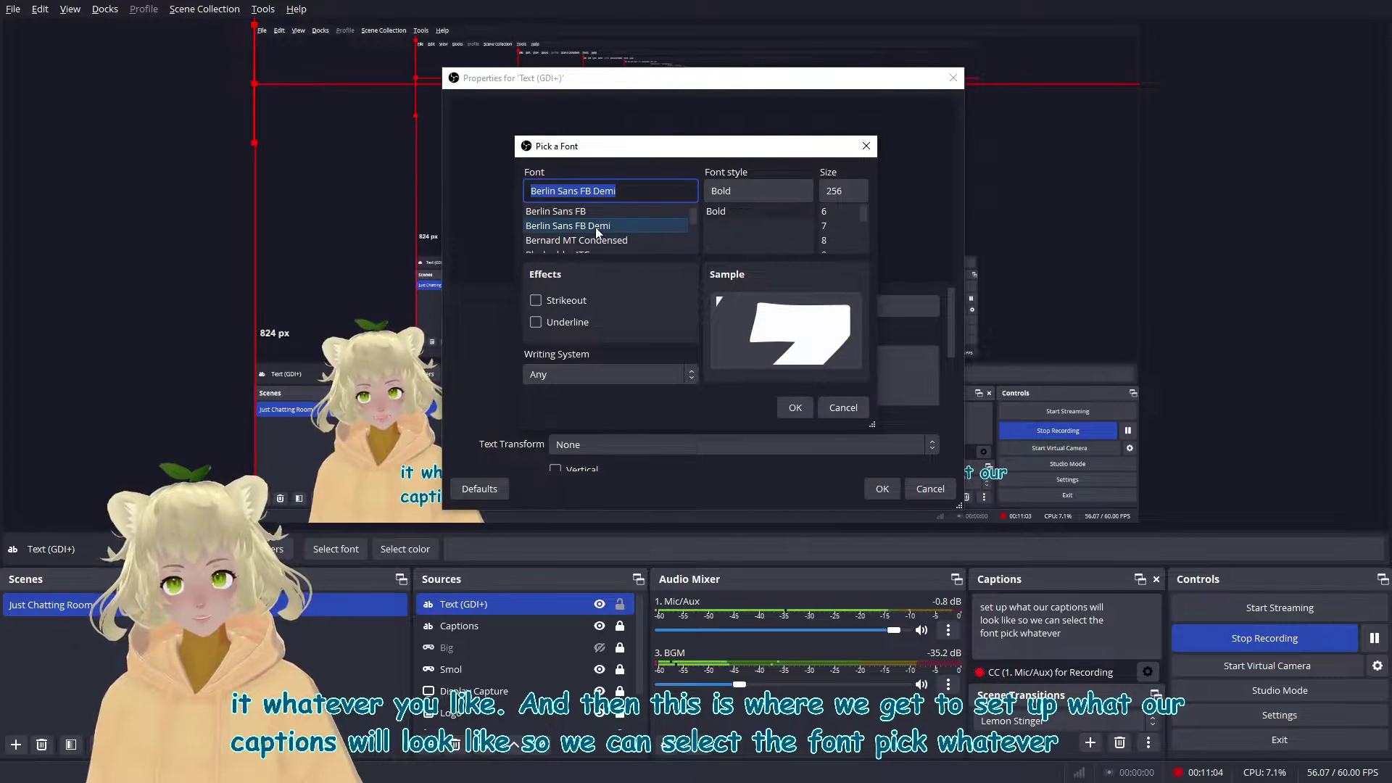
click(794, 407)
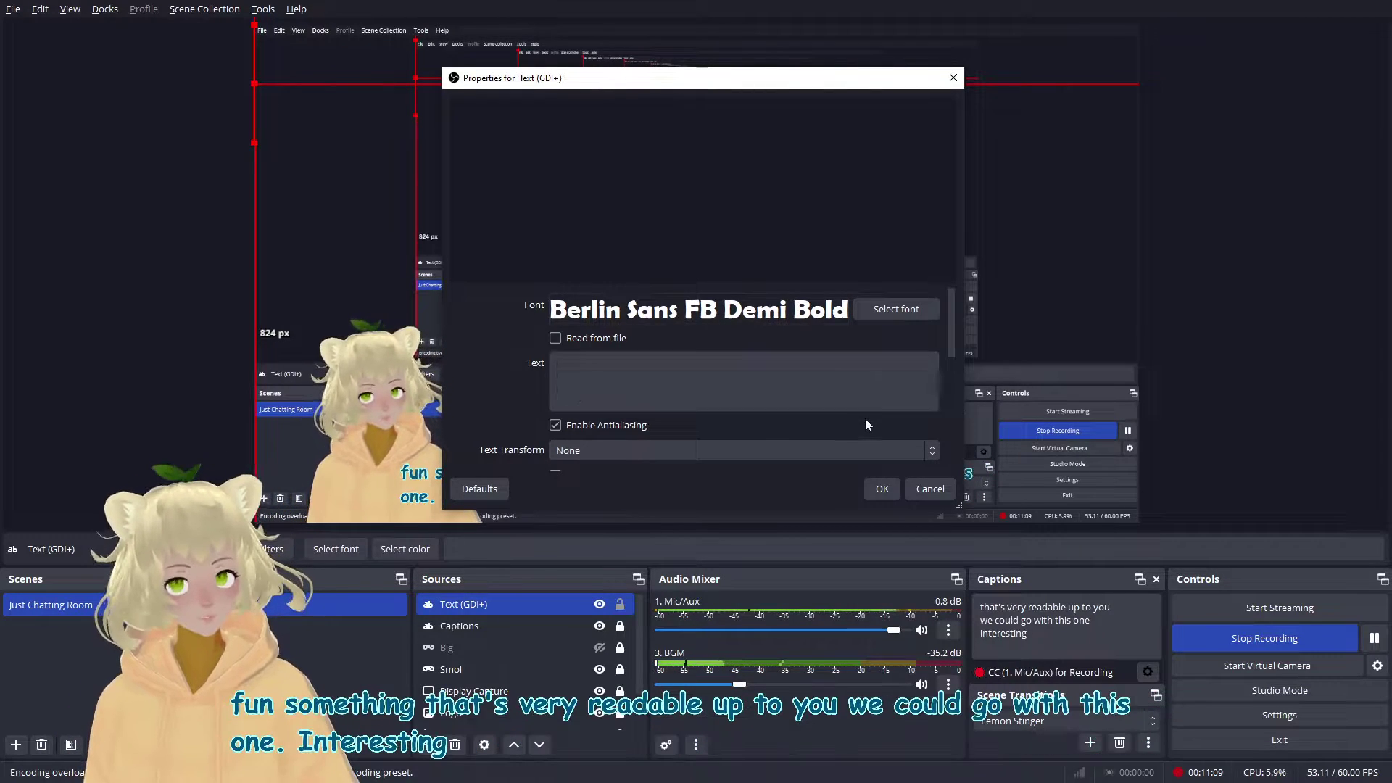
scroll(870, 426, down, 1)
scroll(870, 426, up, 1)
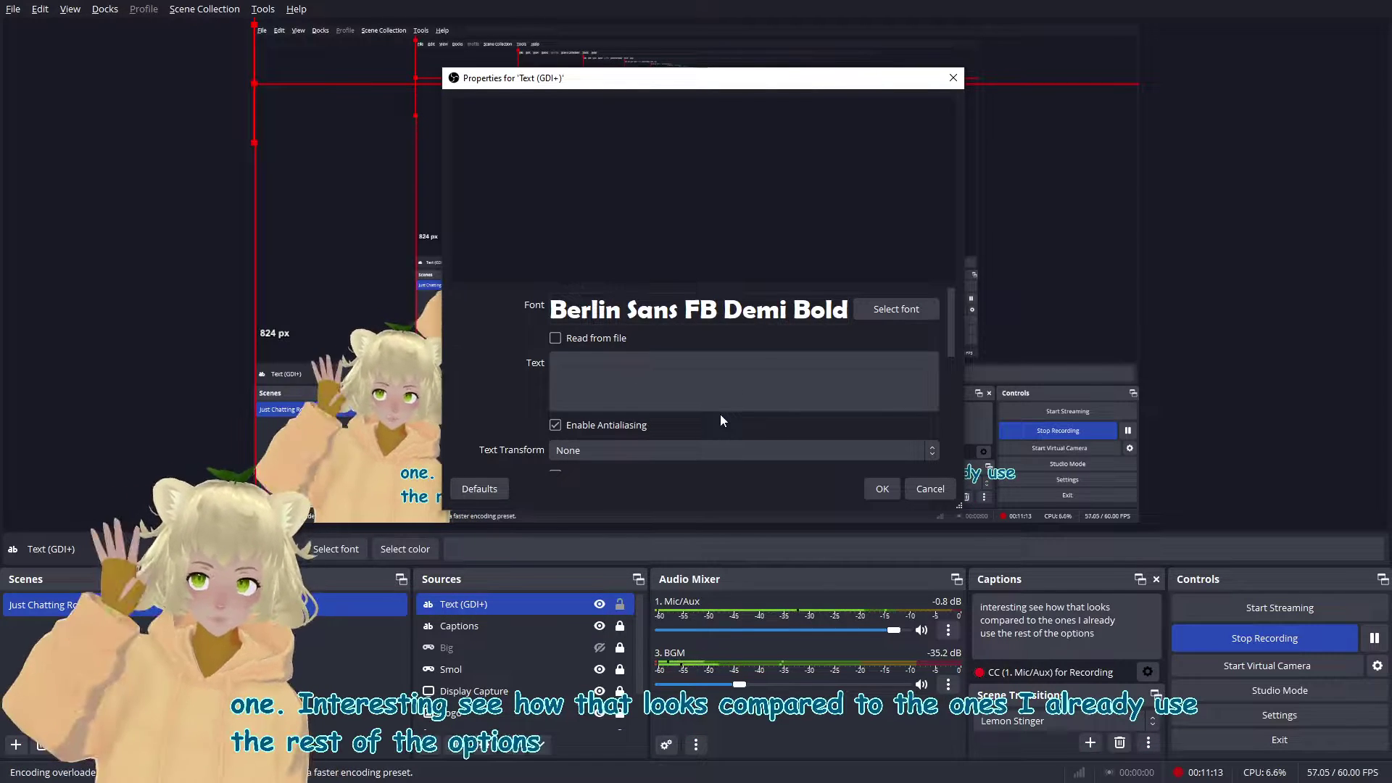
scroll(950, 358, down, 2)
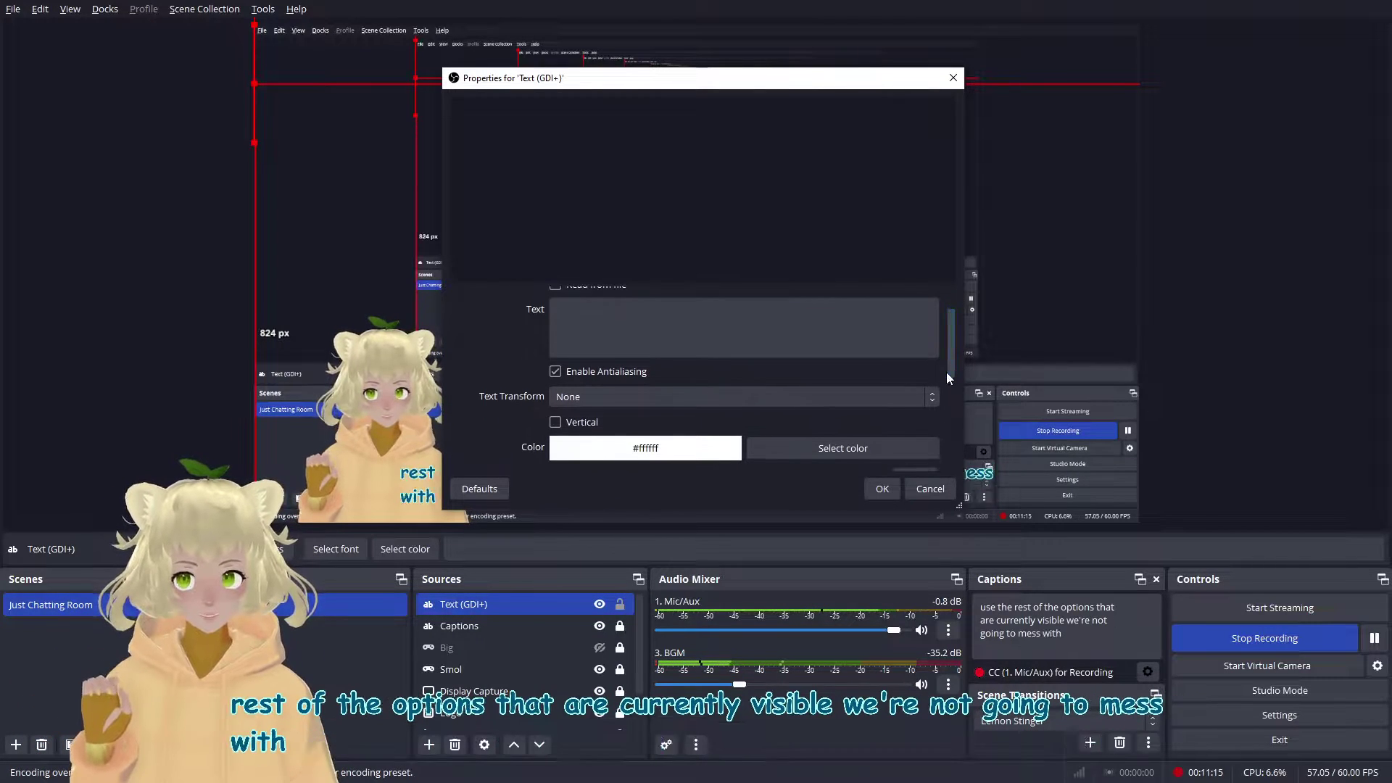
click(906, 398)
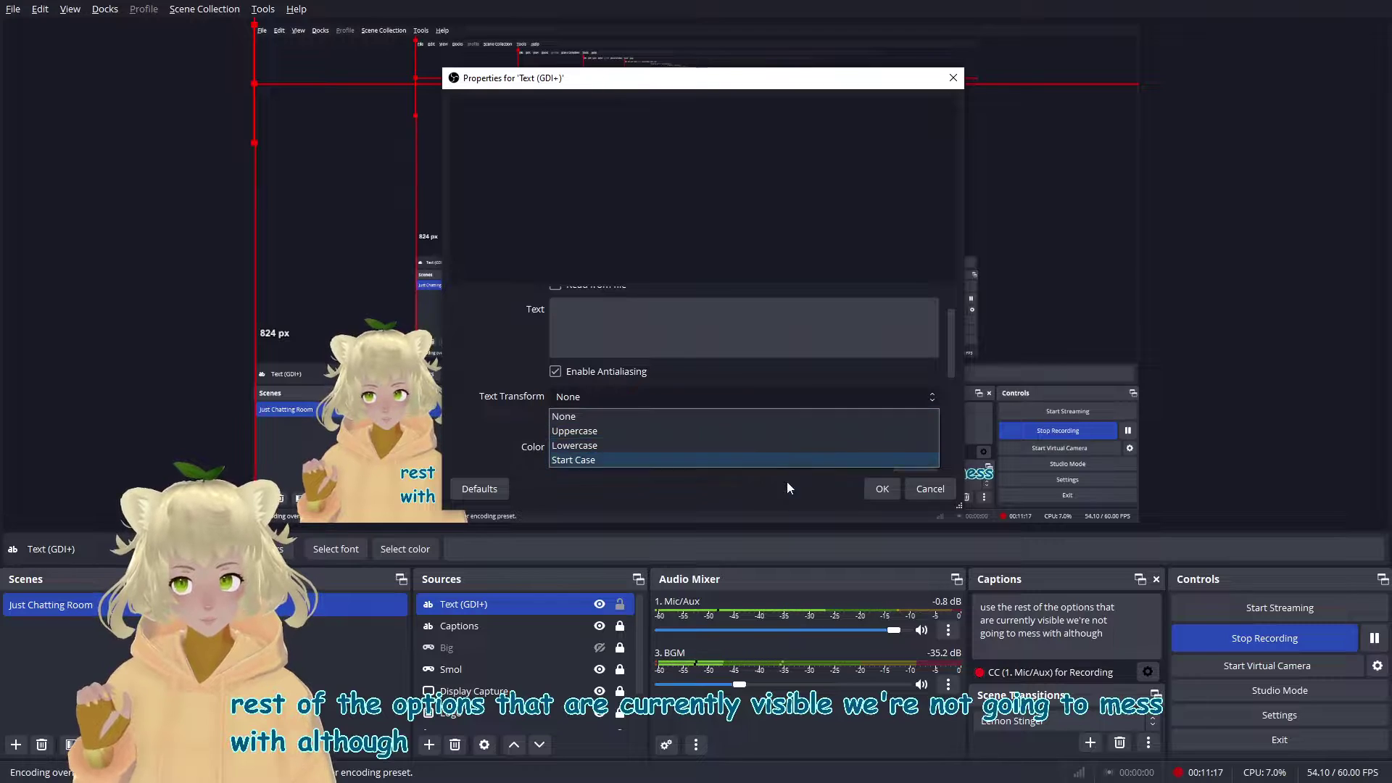
click(826, 402)
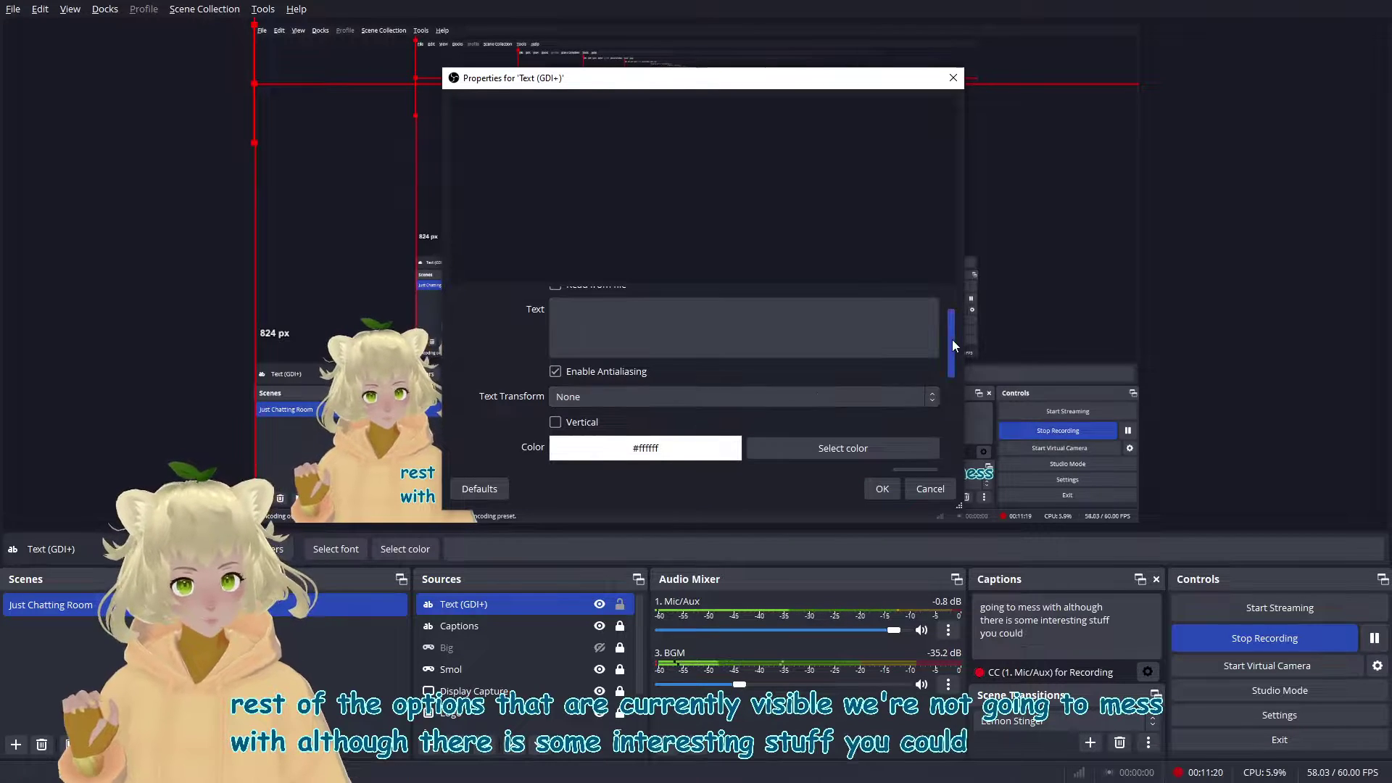
Change the Text (GDI+) caption colour from white to the yellow #ffff00 basic swatch
drag(952, 345, 947, 381)
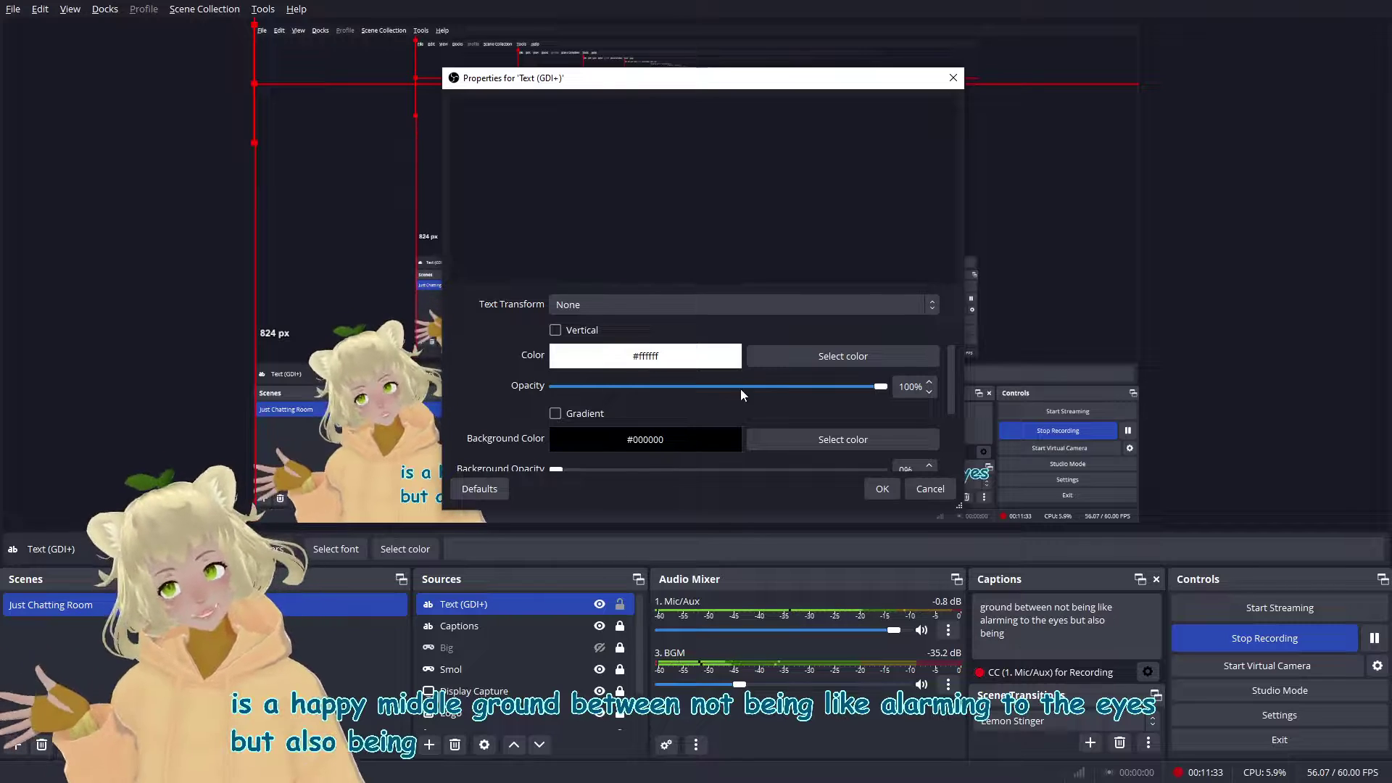
click(841, 357)
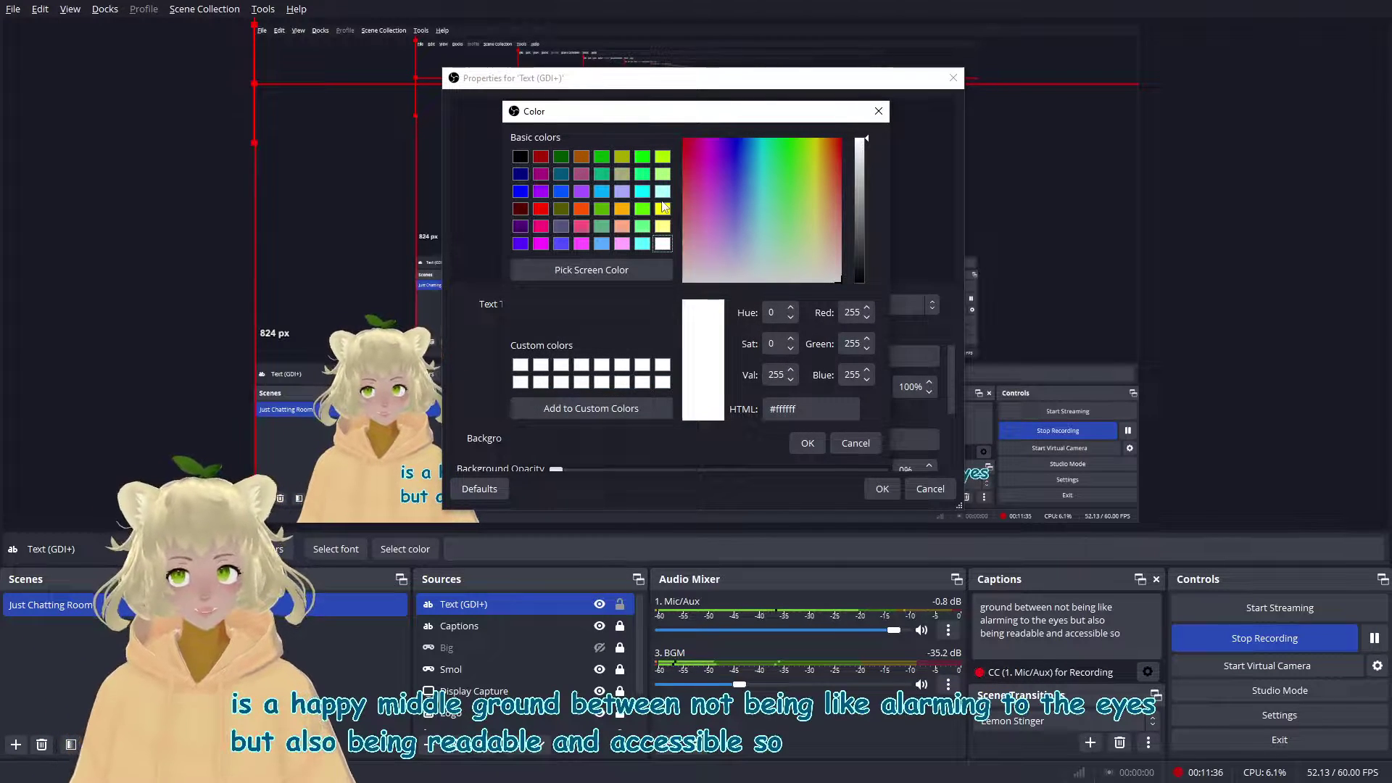
click(663, 209)
click(807, 443)
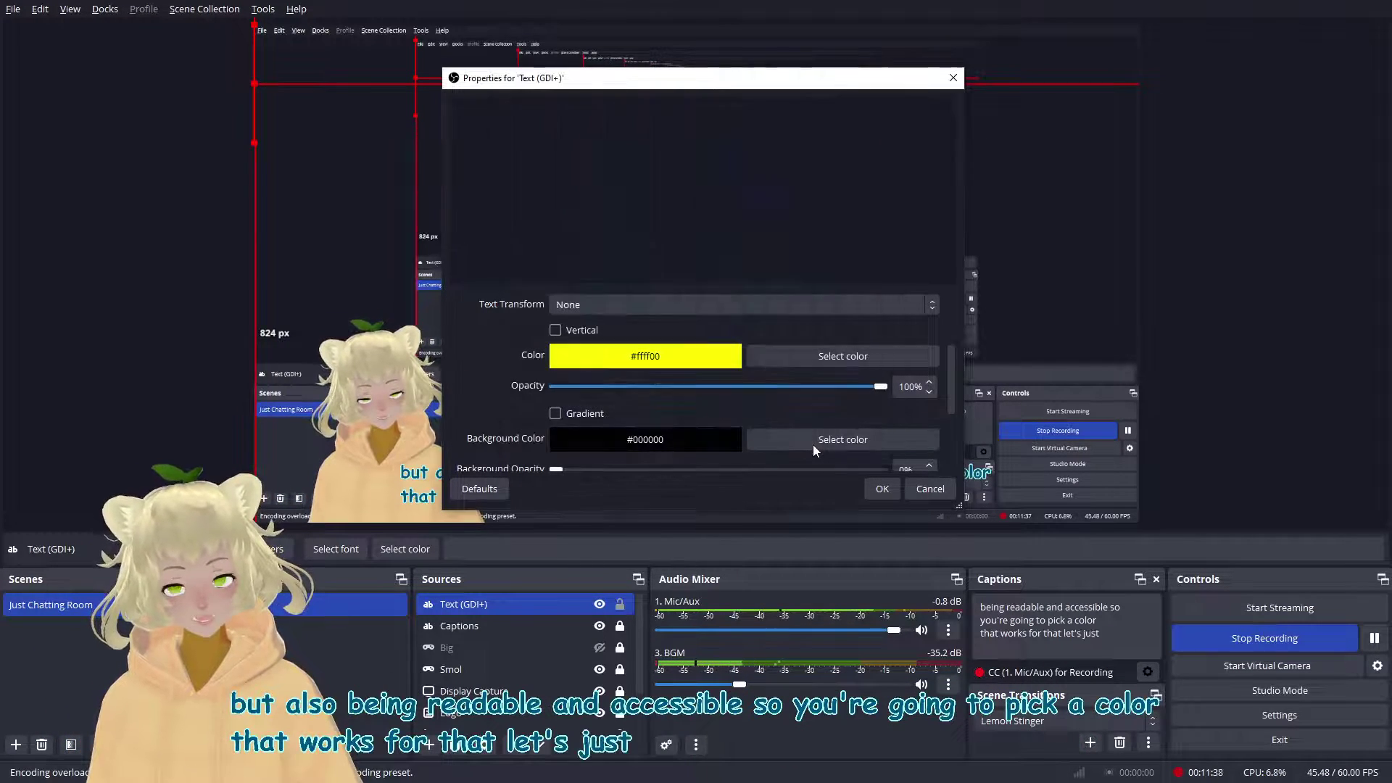
drag(950, 376, 954, 410)
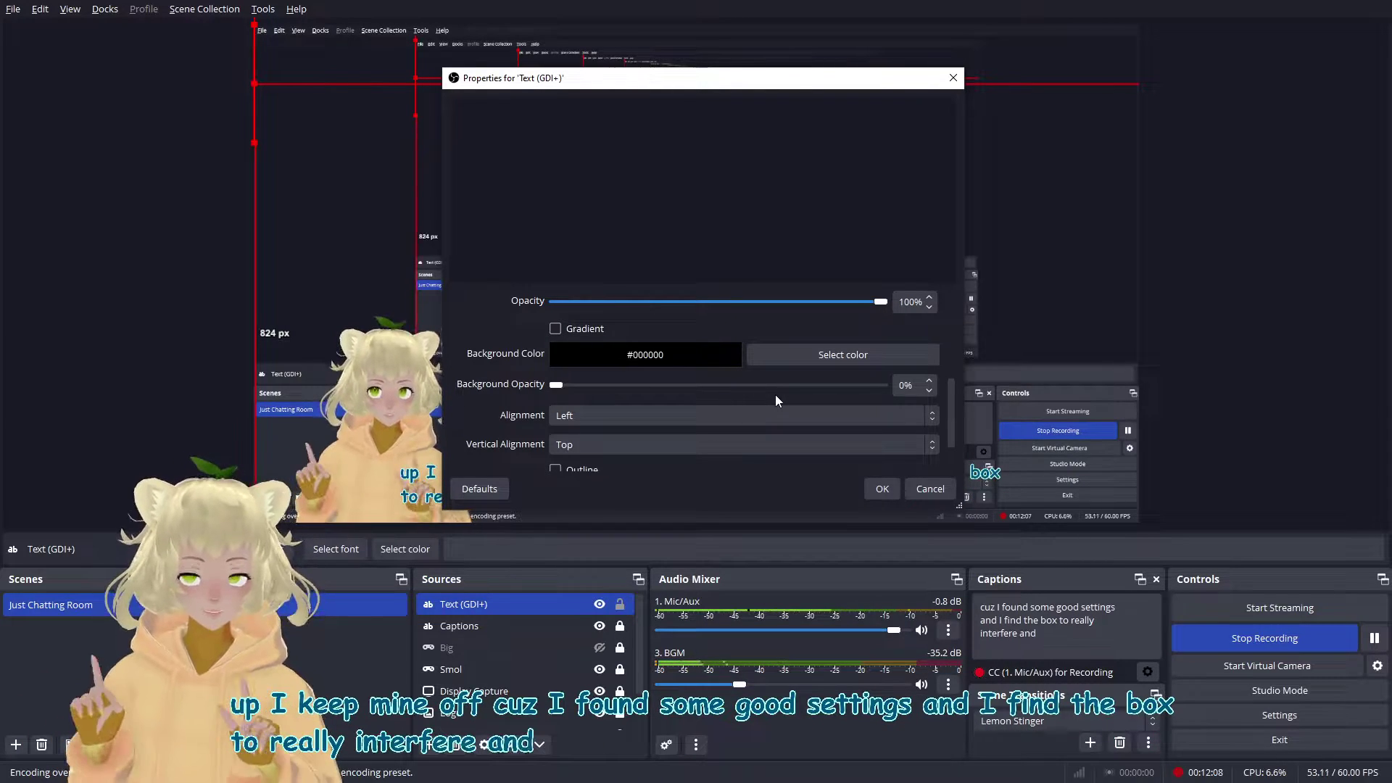
drag(641, 389, 896, 402)
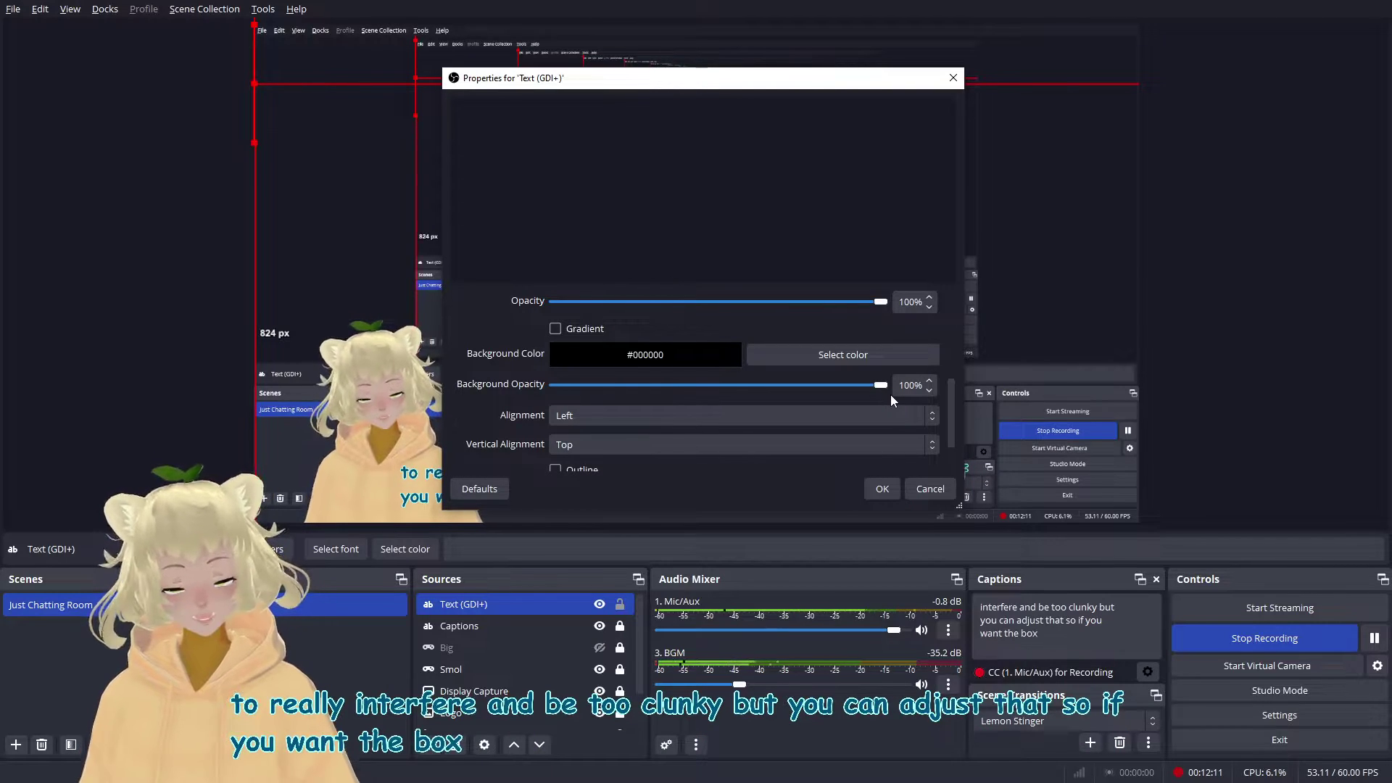
drag(881, 385, 537, 396)
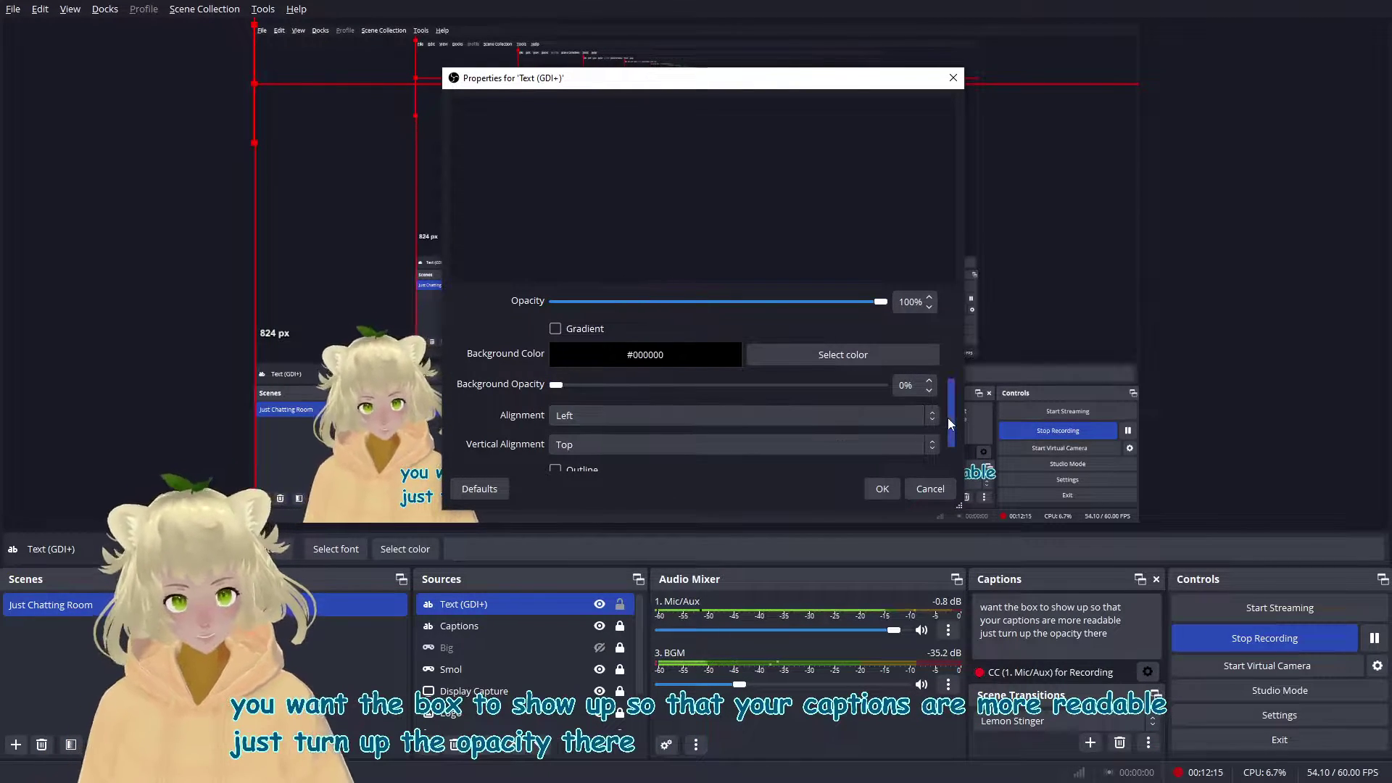
drag(945, 418, 942, 460)
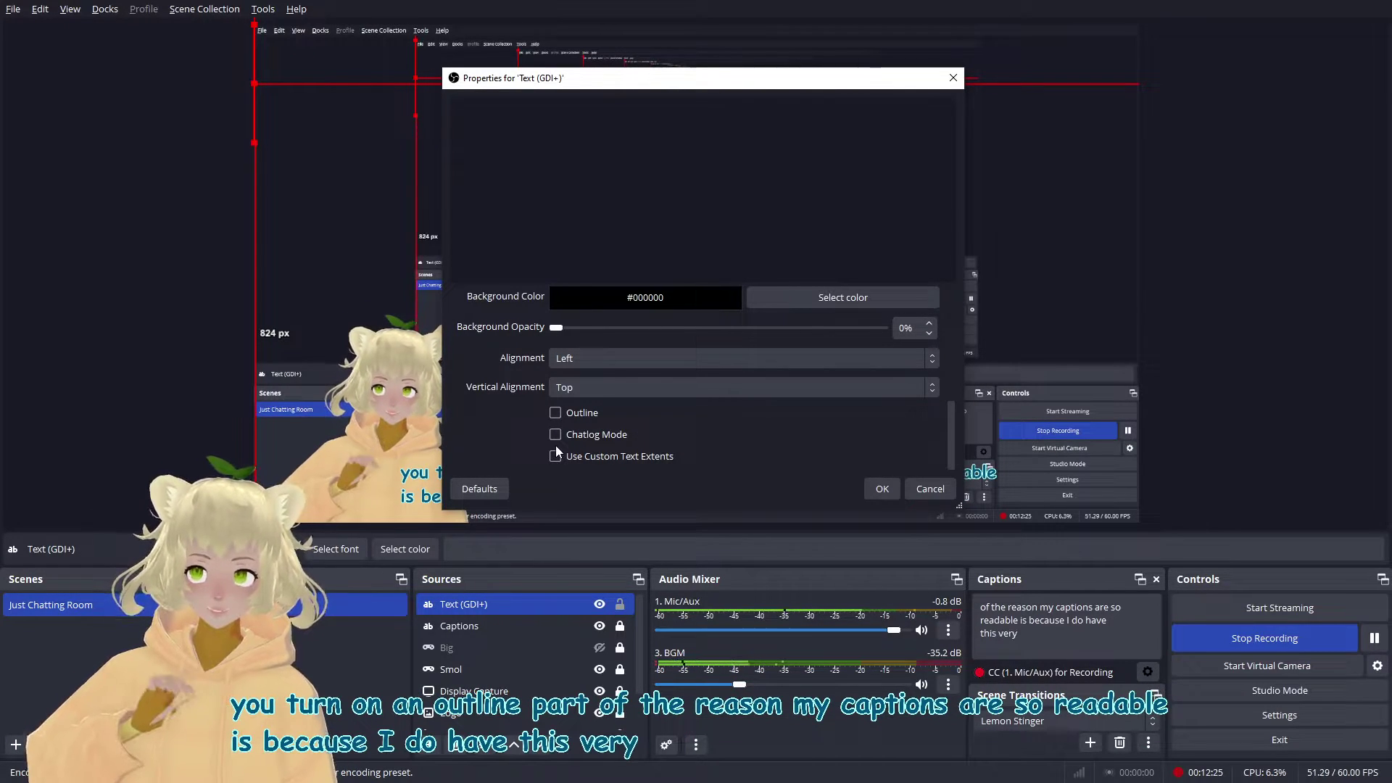
Enable the text outline at size 20 with a black #000000 outline colour
click(556, 413)
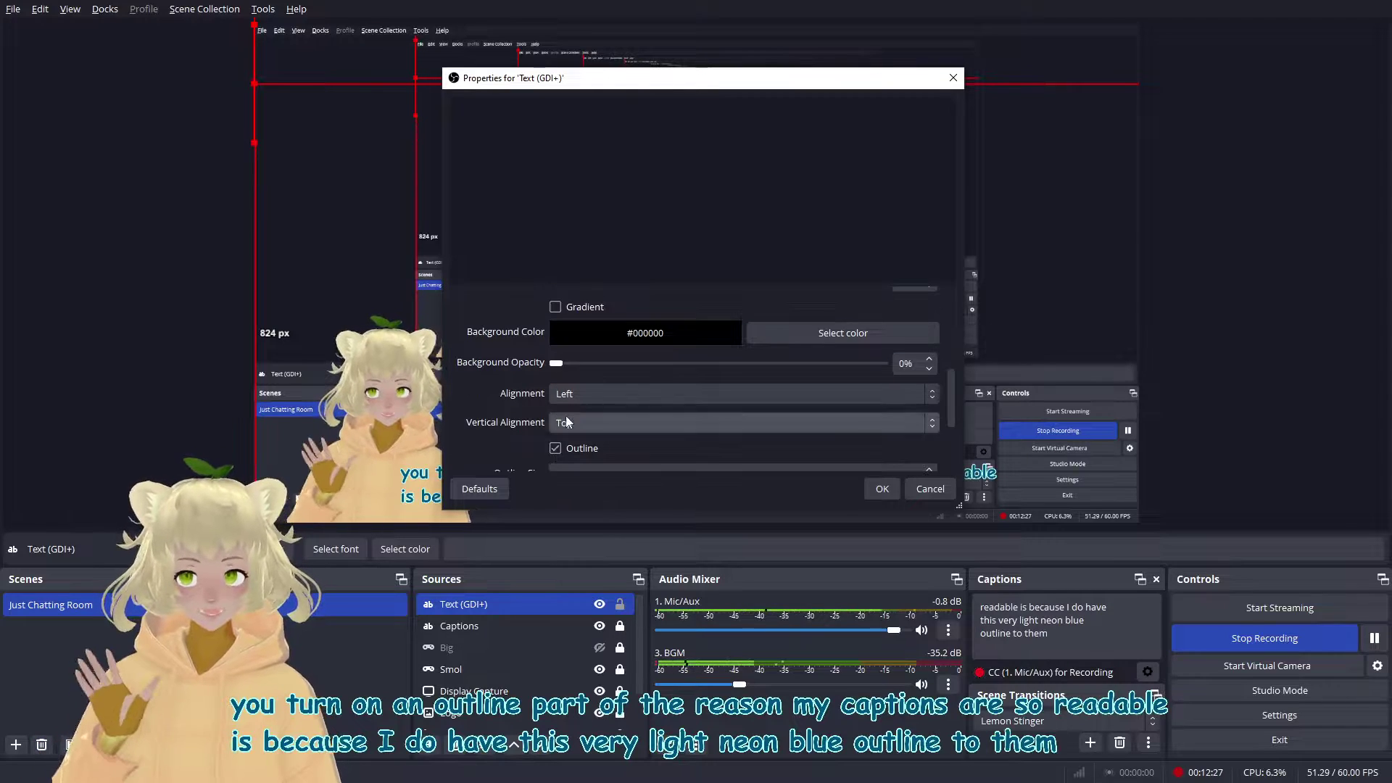
drag(954, 384, 948, 432)
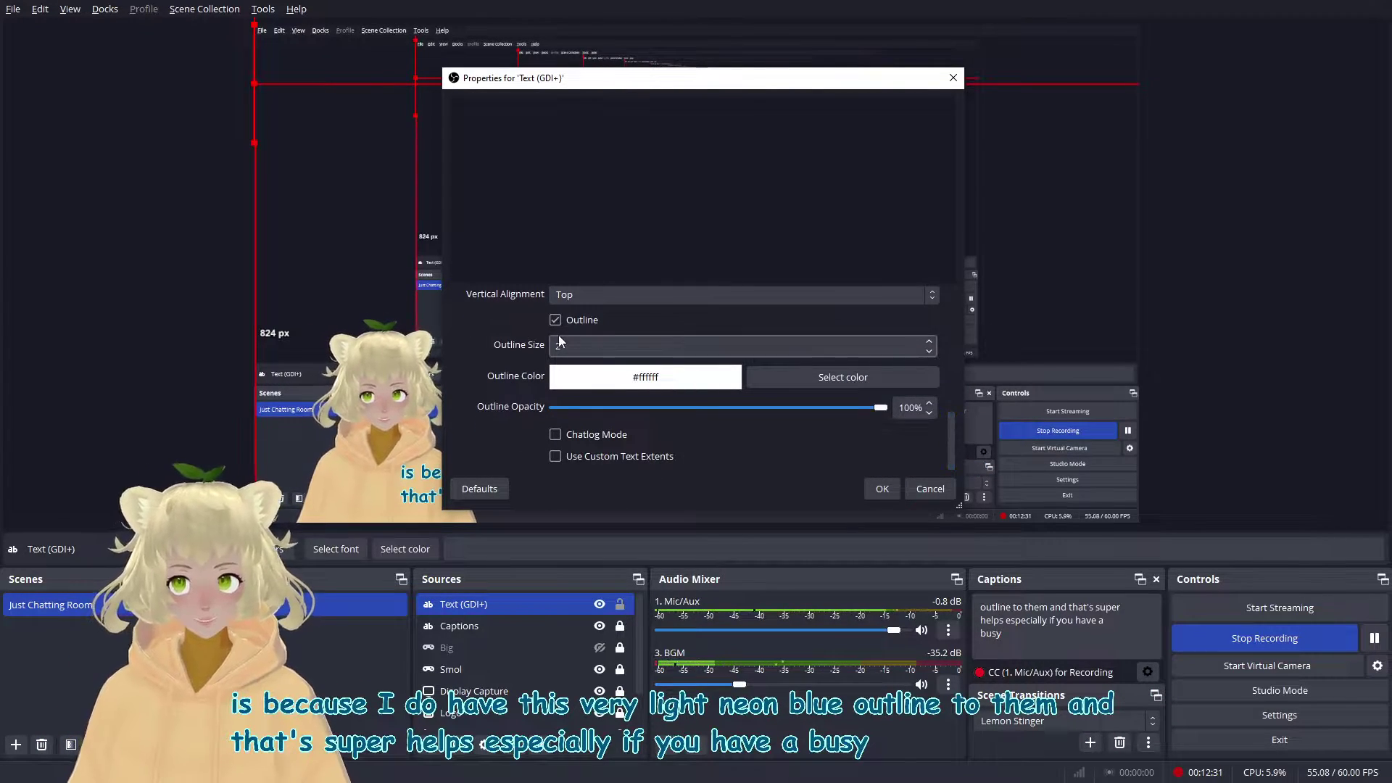
click(599, 348)
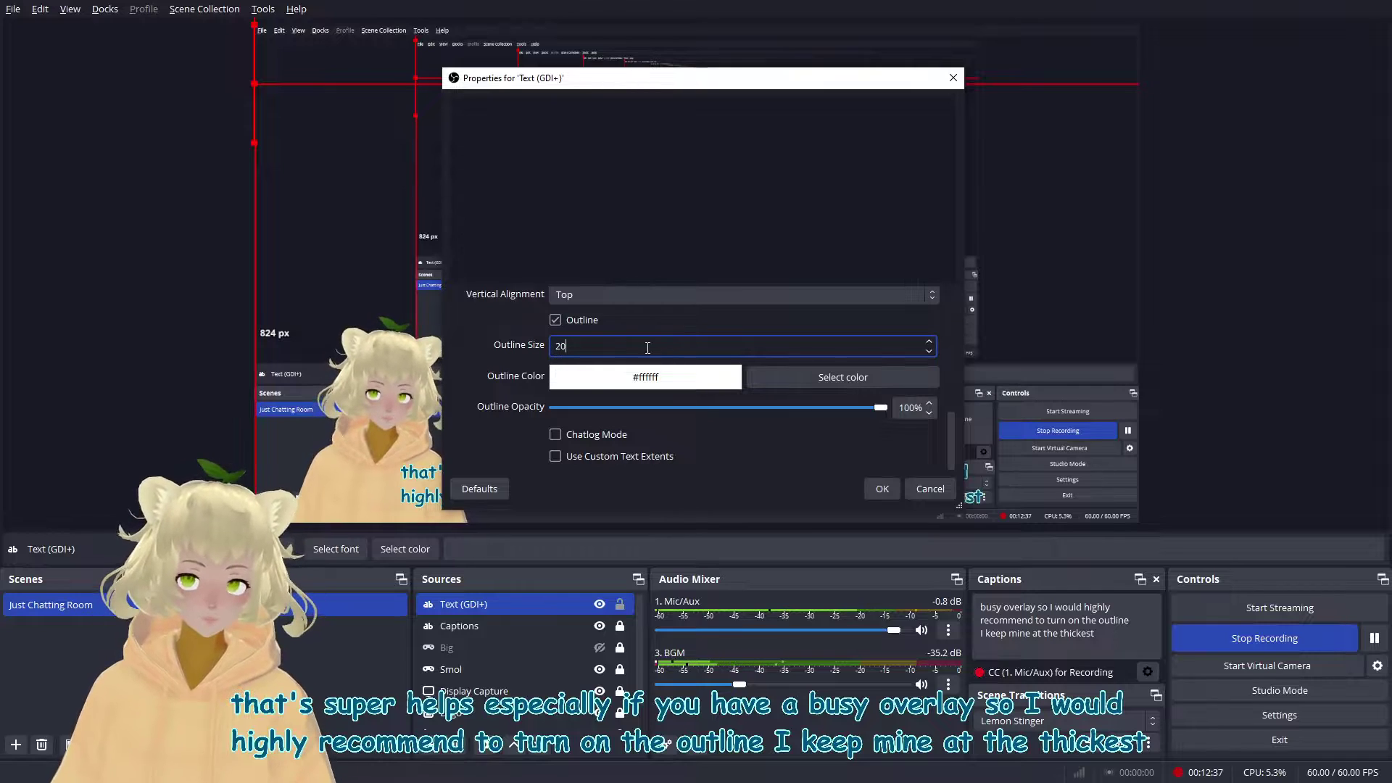
click(791, 383)
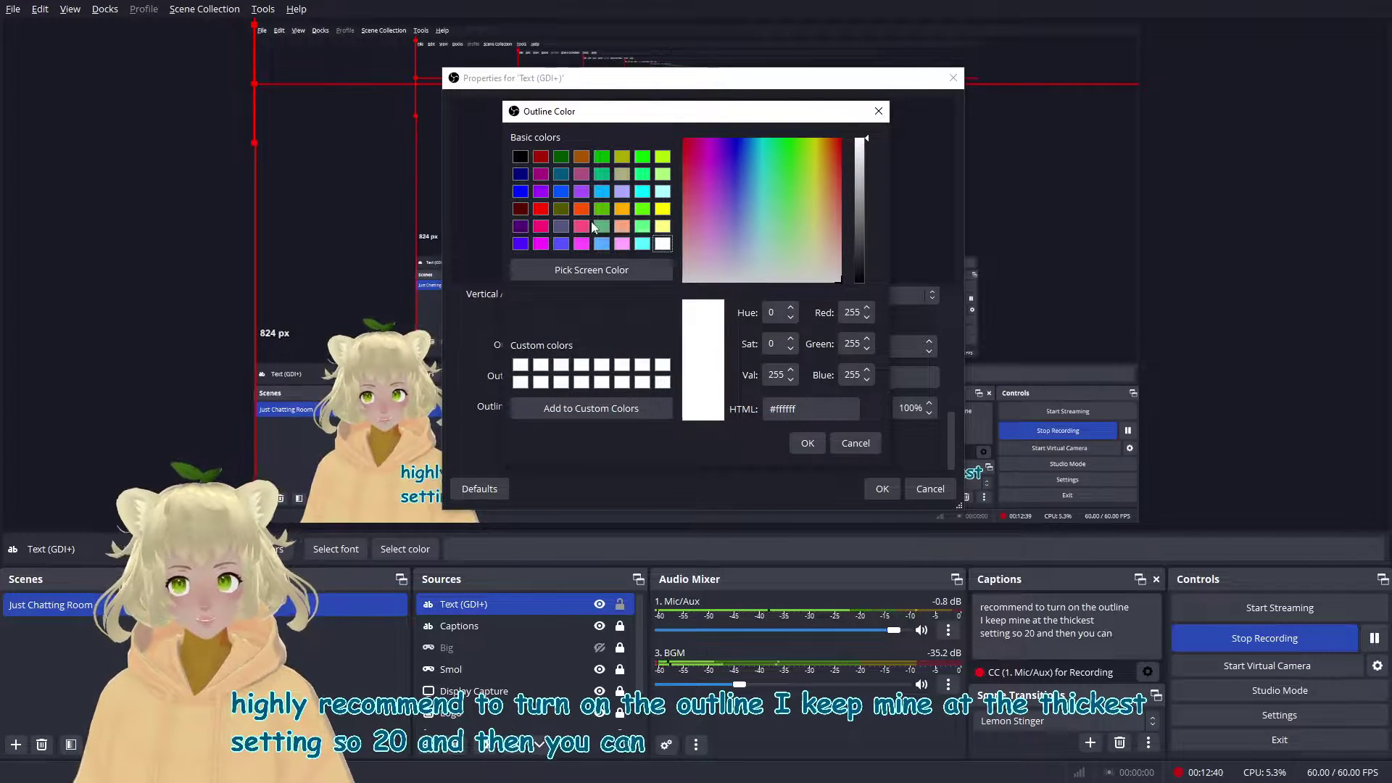
click(520, 157)
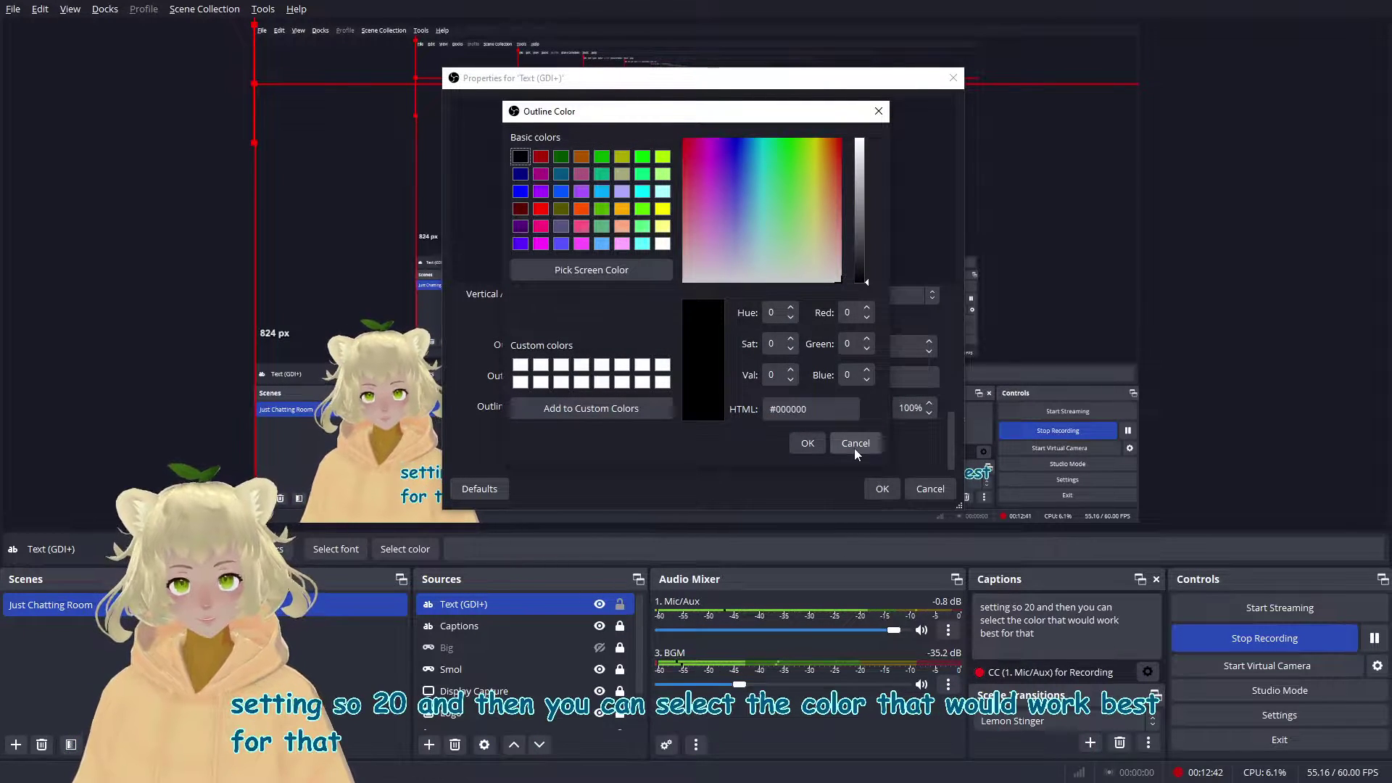
click(808, 443)
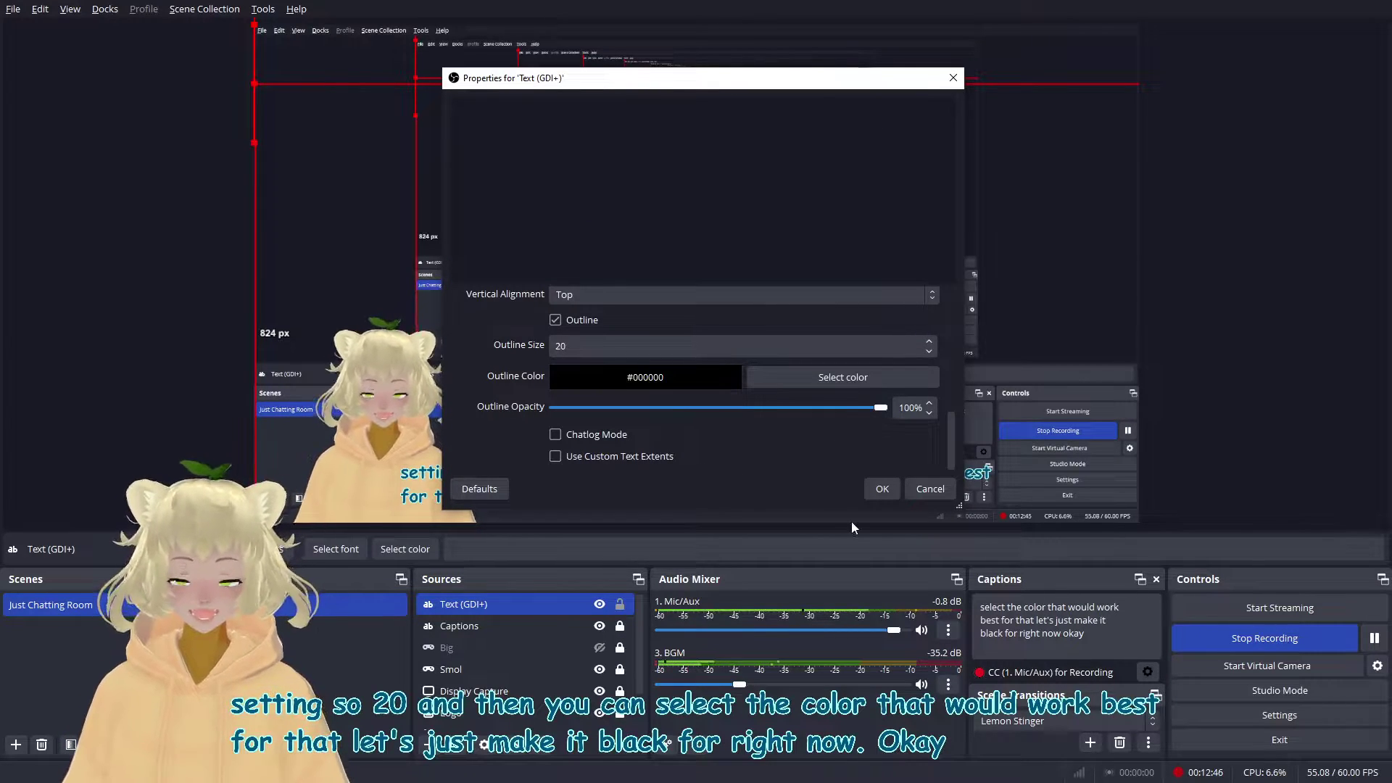
scroll(675, 333, up, 10)
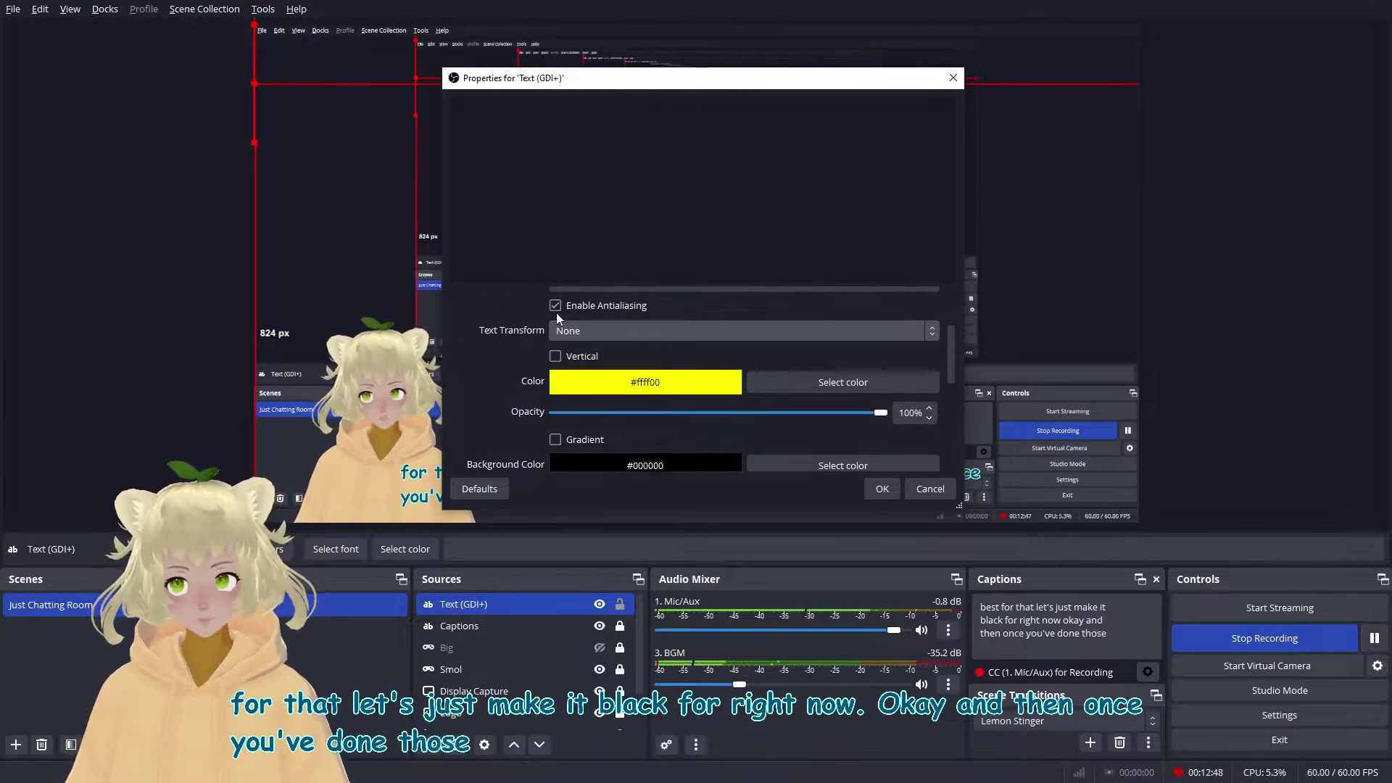
scroll(722, 316, down, 3)
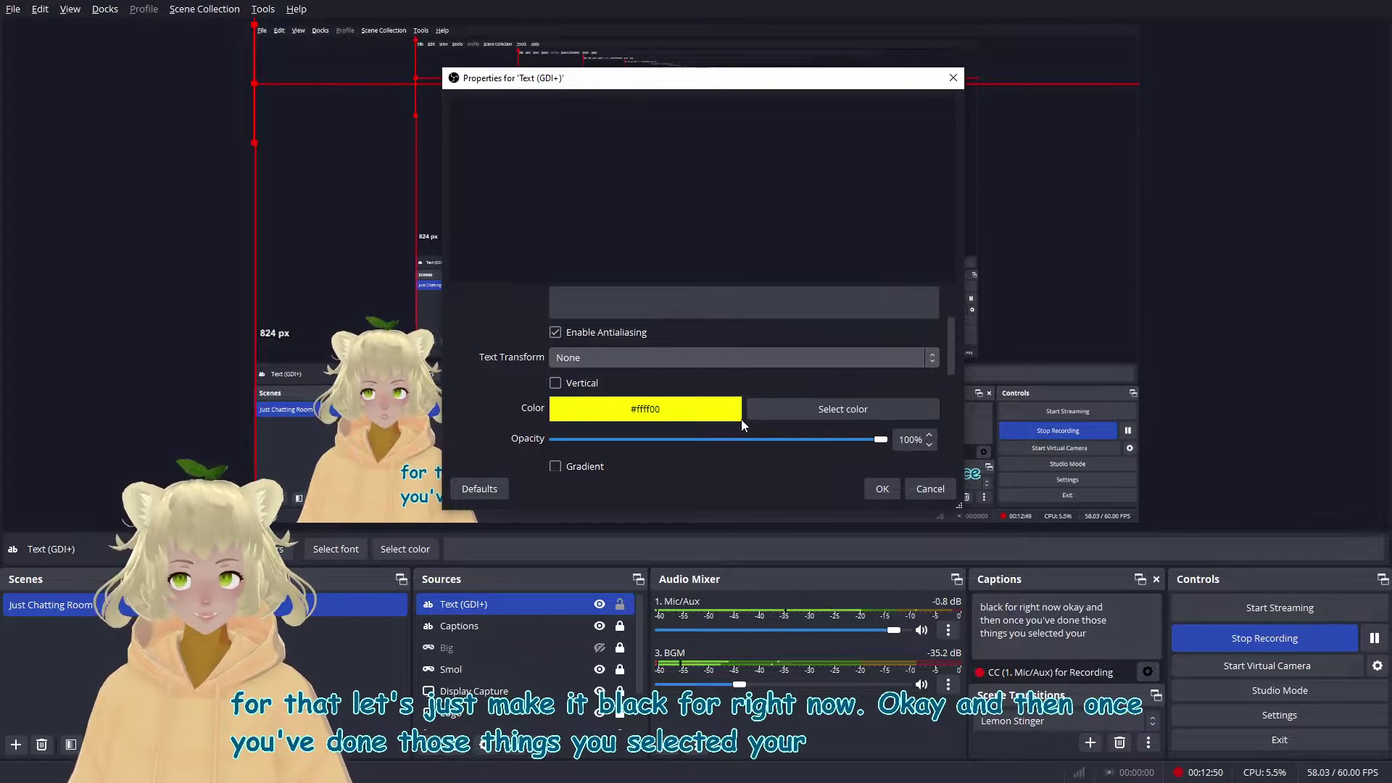
scroll(737, 416, down, 3)
scroll(730, 412, down, 3)
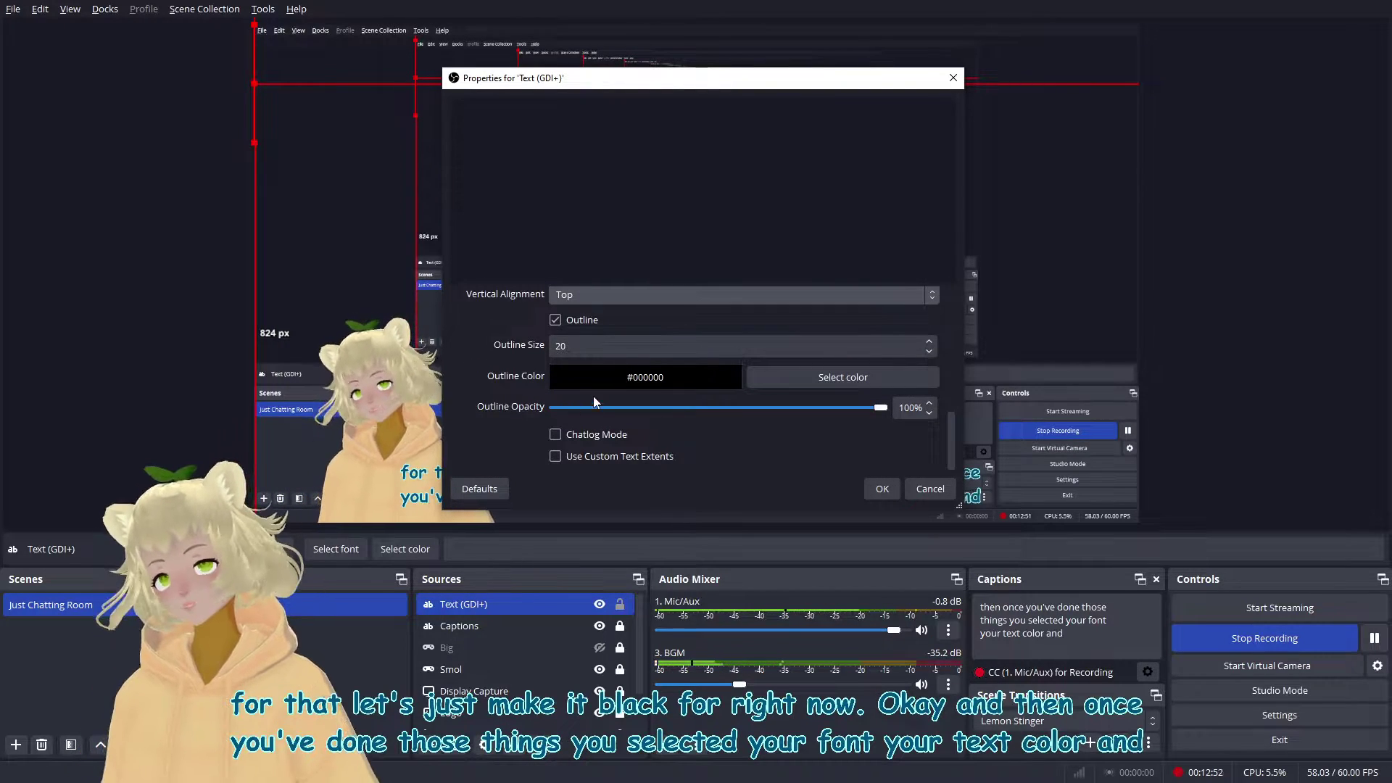
Confirm the Text (GDI+) properties with OK and close the Captions dock
click(891, 488)
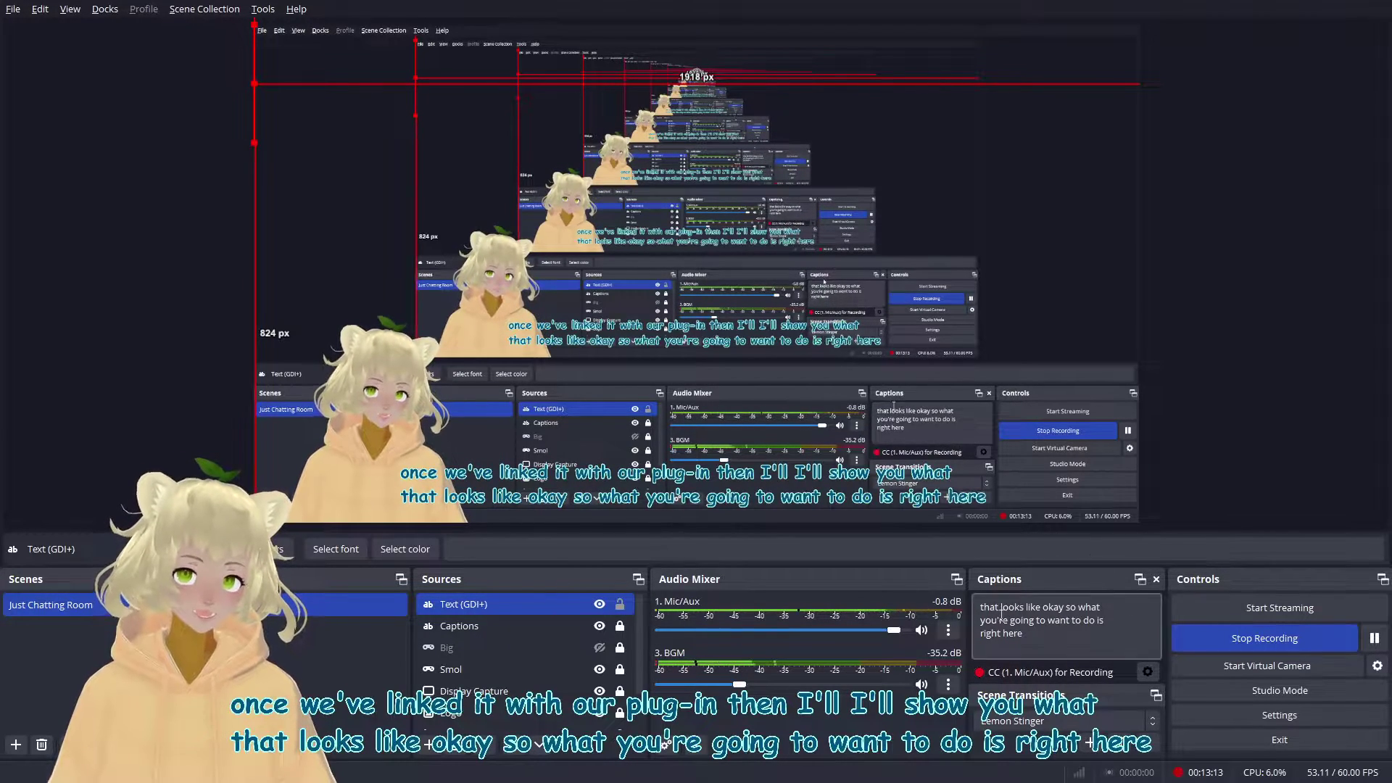
click(1157, 581)
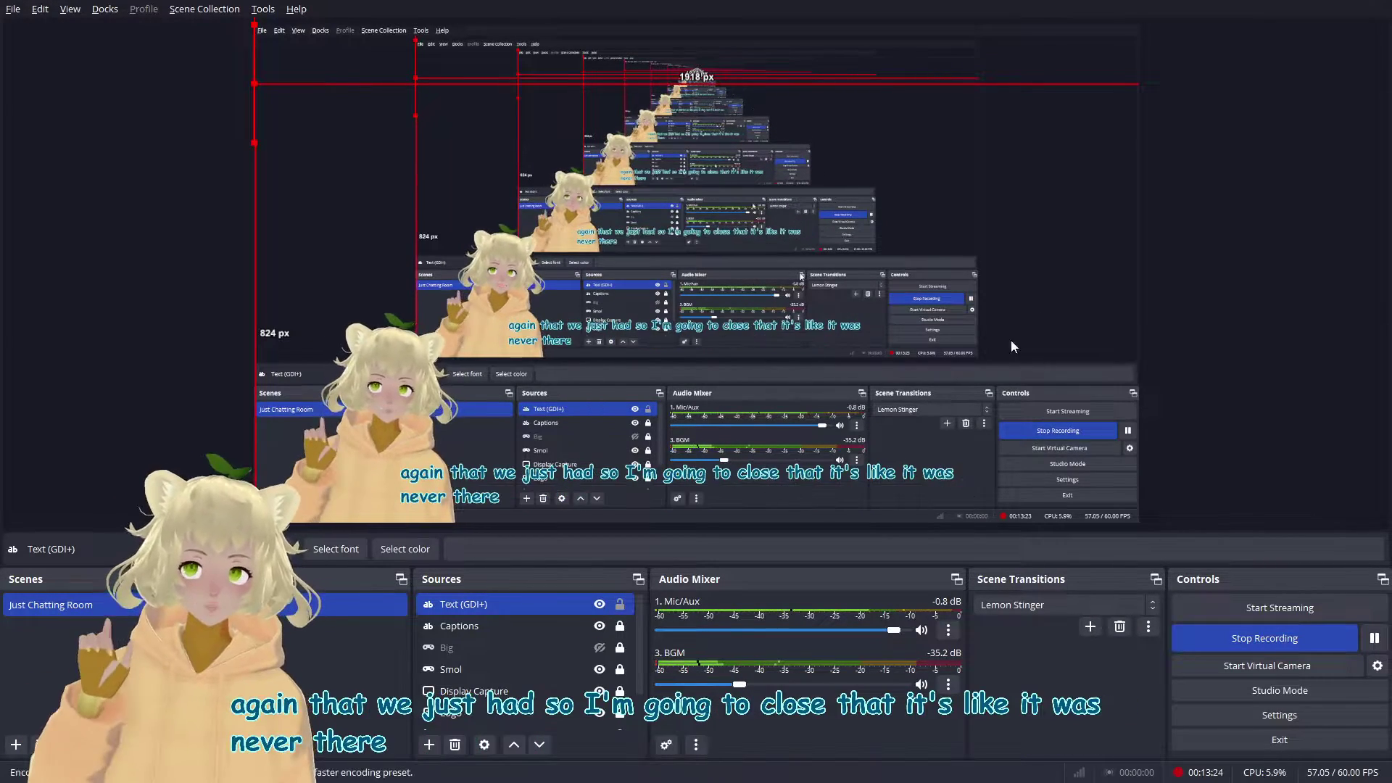
Deselect the Text (GDI+) source and restore the Captions dock from the Docks menu
click(1333, 334)
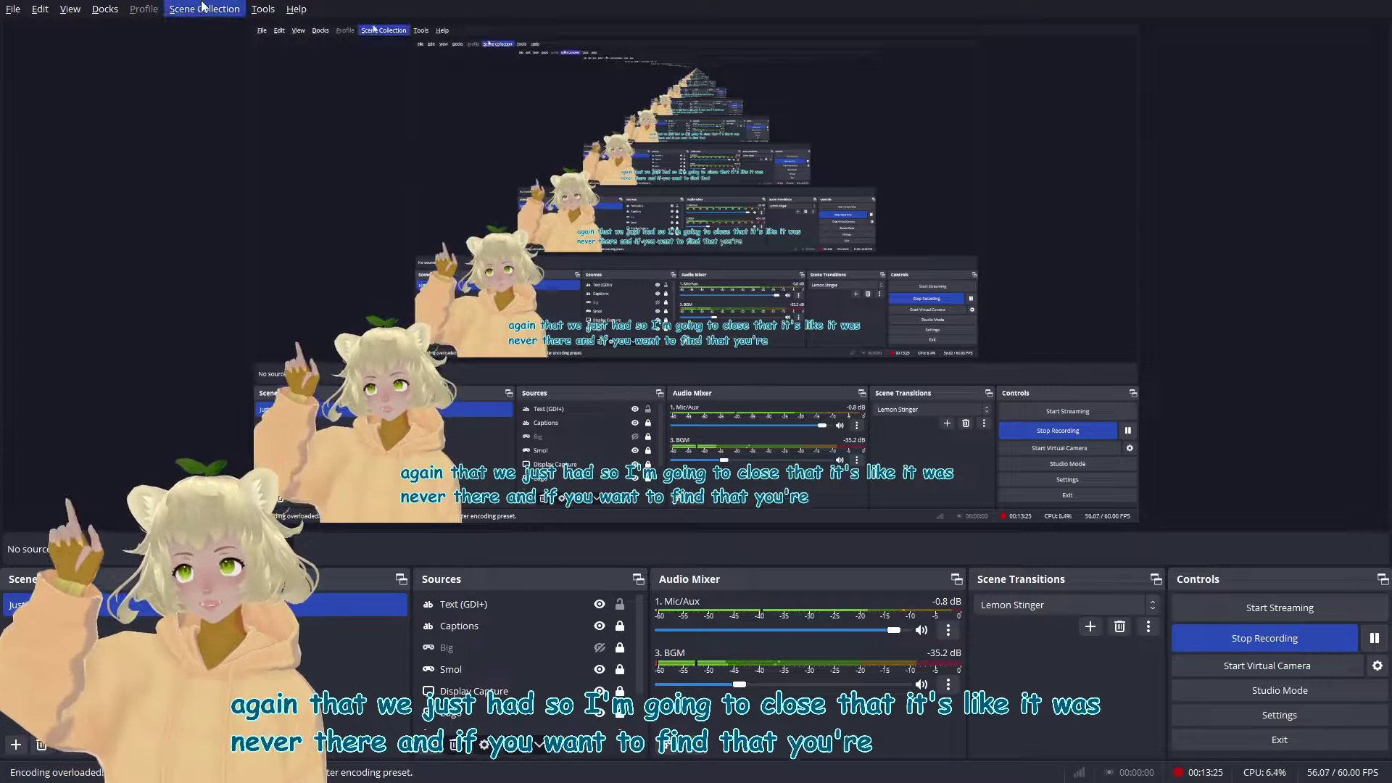
click(103, 9)
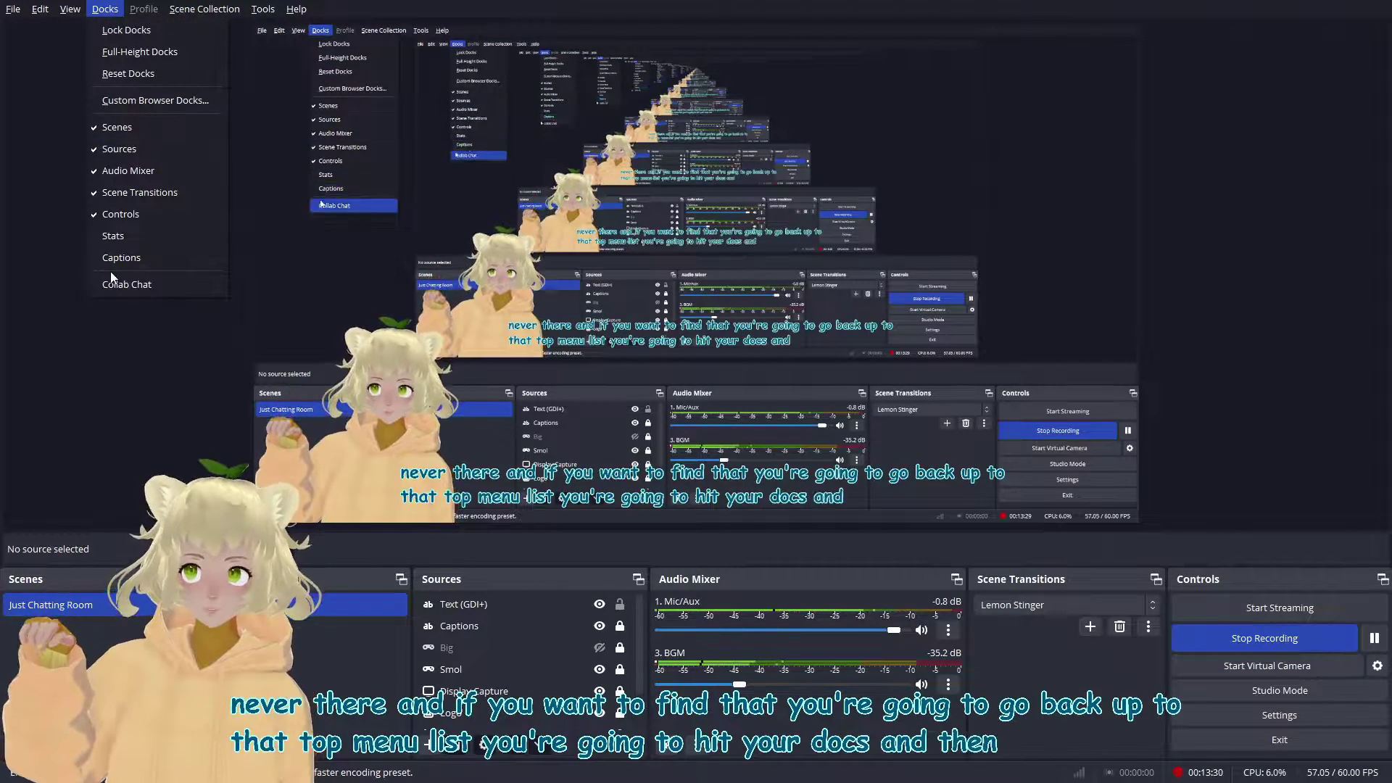
click(130, 258)
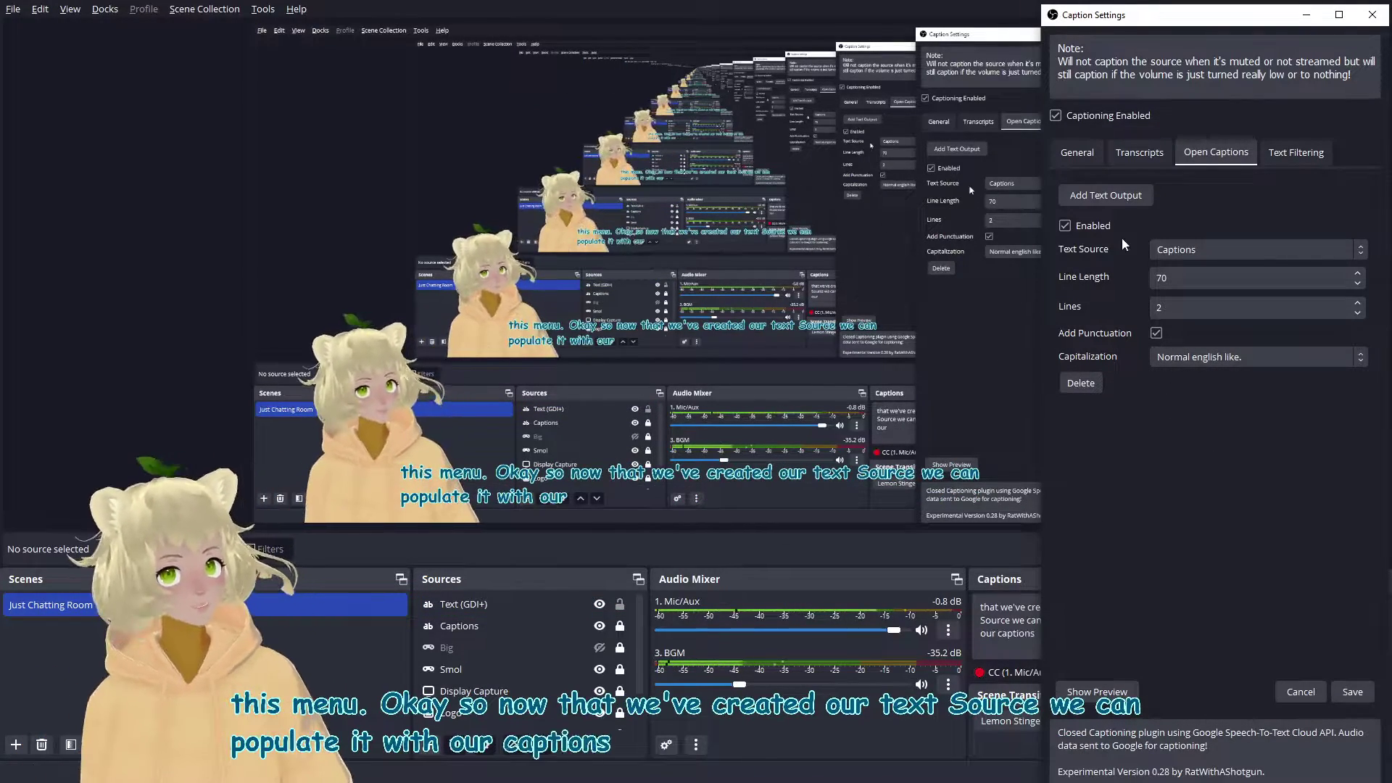
Add a second caption output feeding Text (GDI+) with line length 60, 2 lines, and ALL CAPS
click(1099, 195)
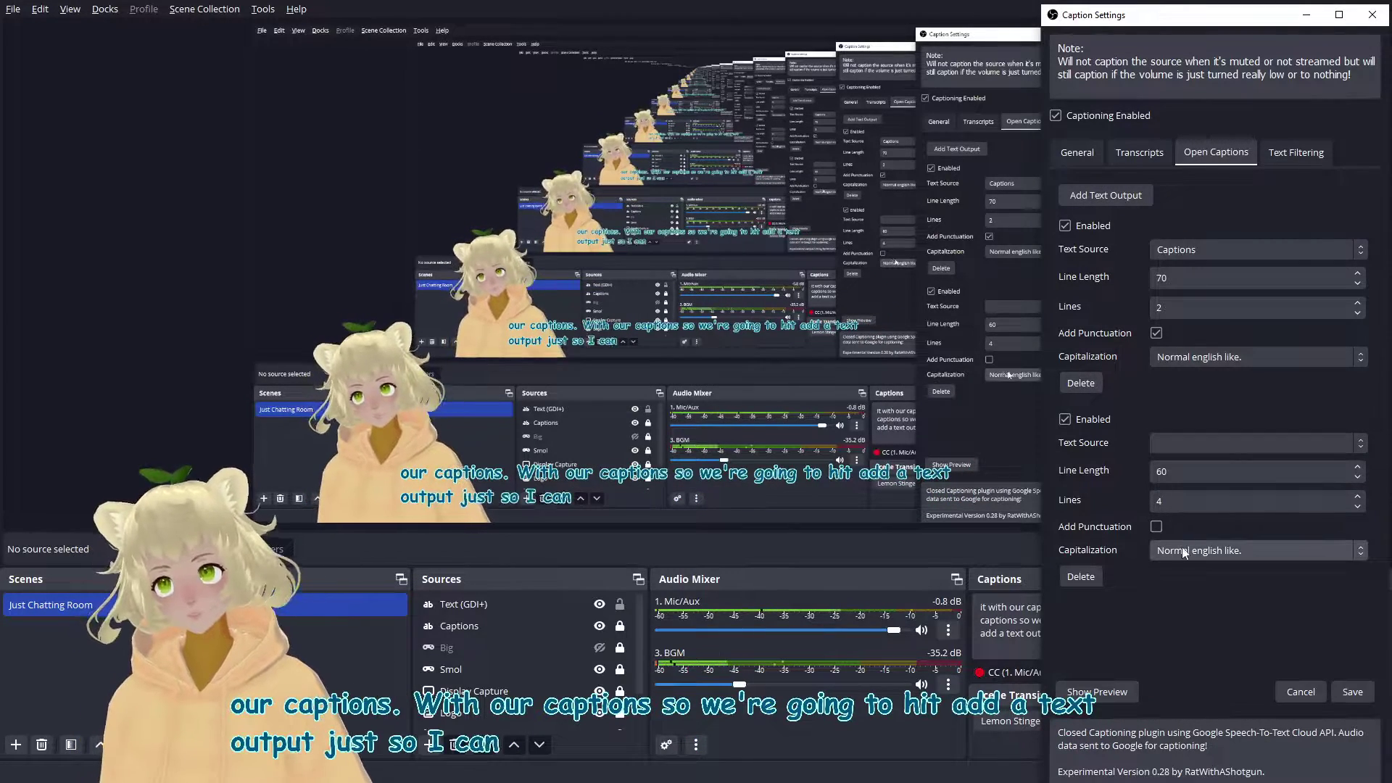
click(1175, 439)
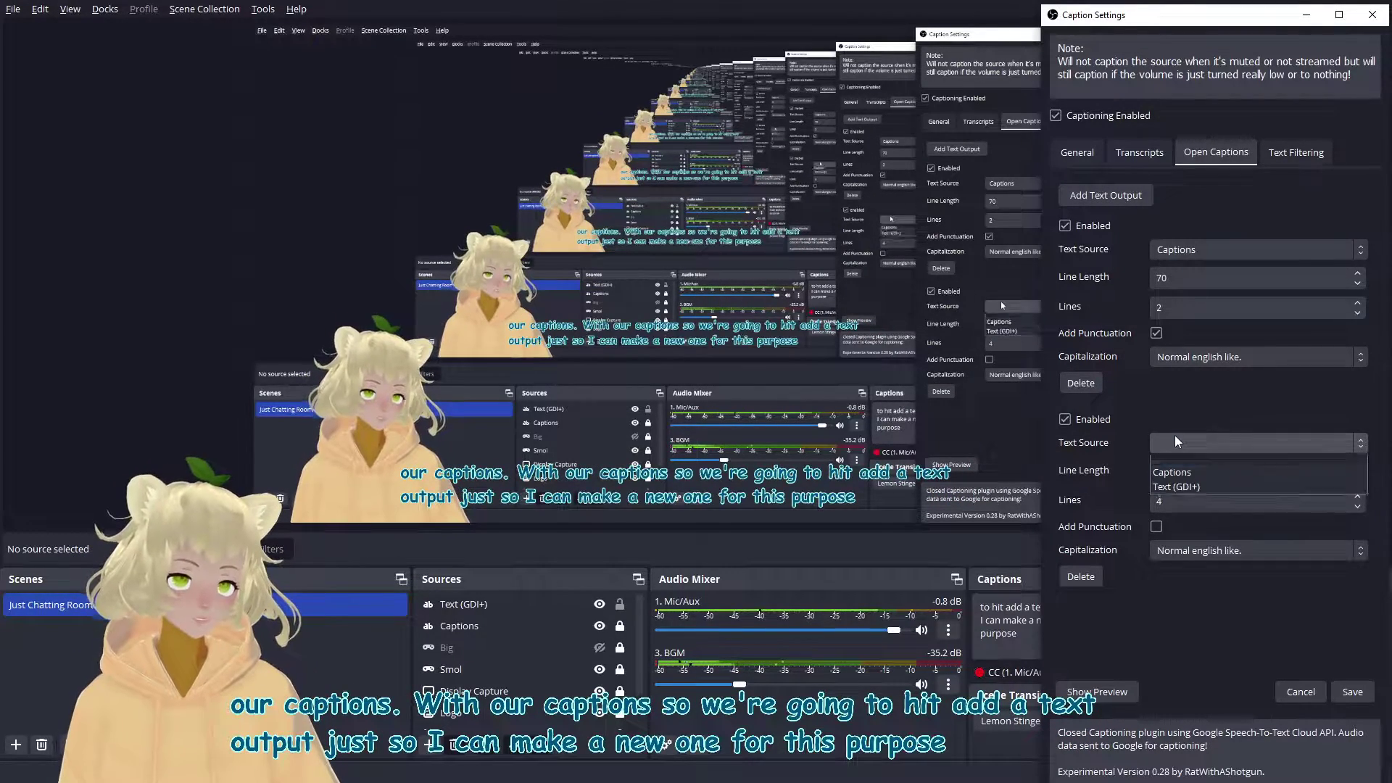
click(1195, 493)
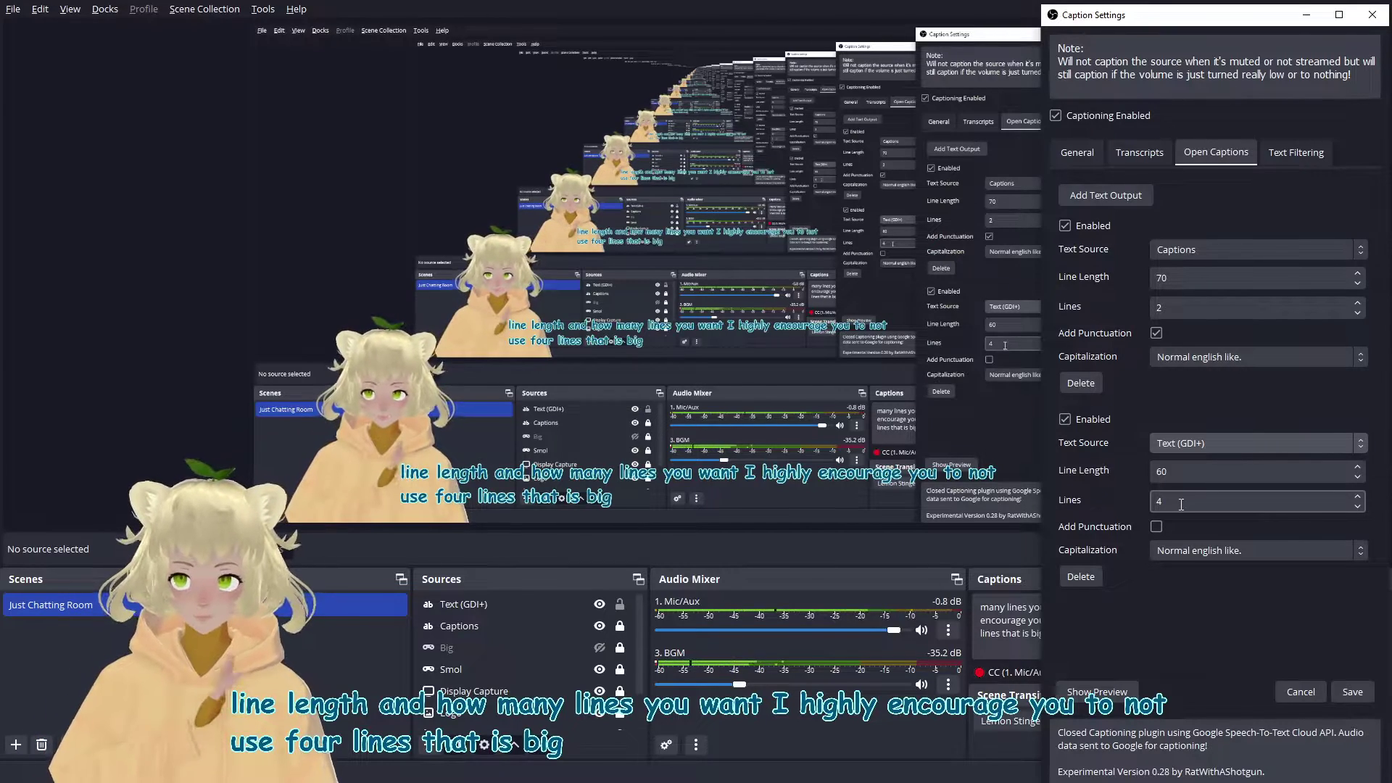
click(1180, 505)
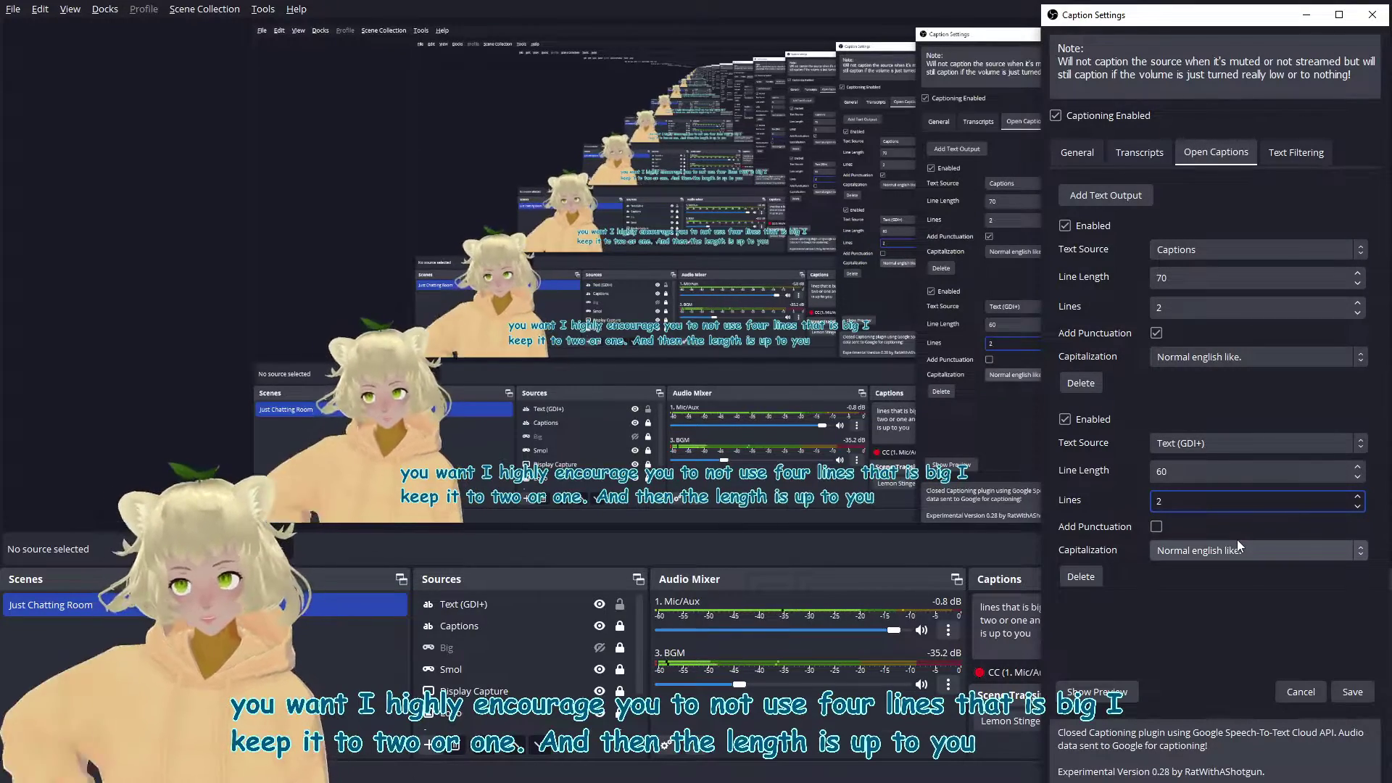
key(Tab)
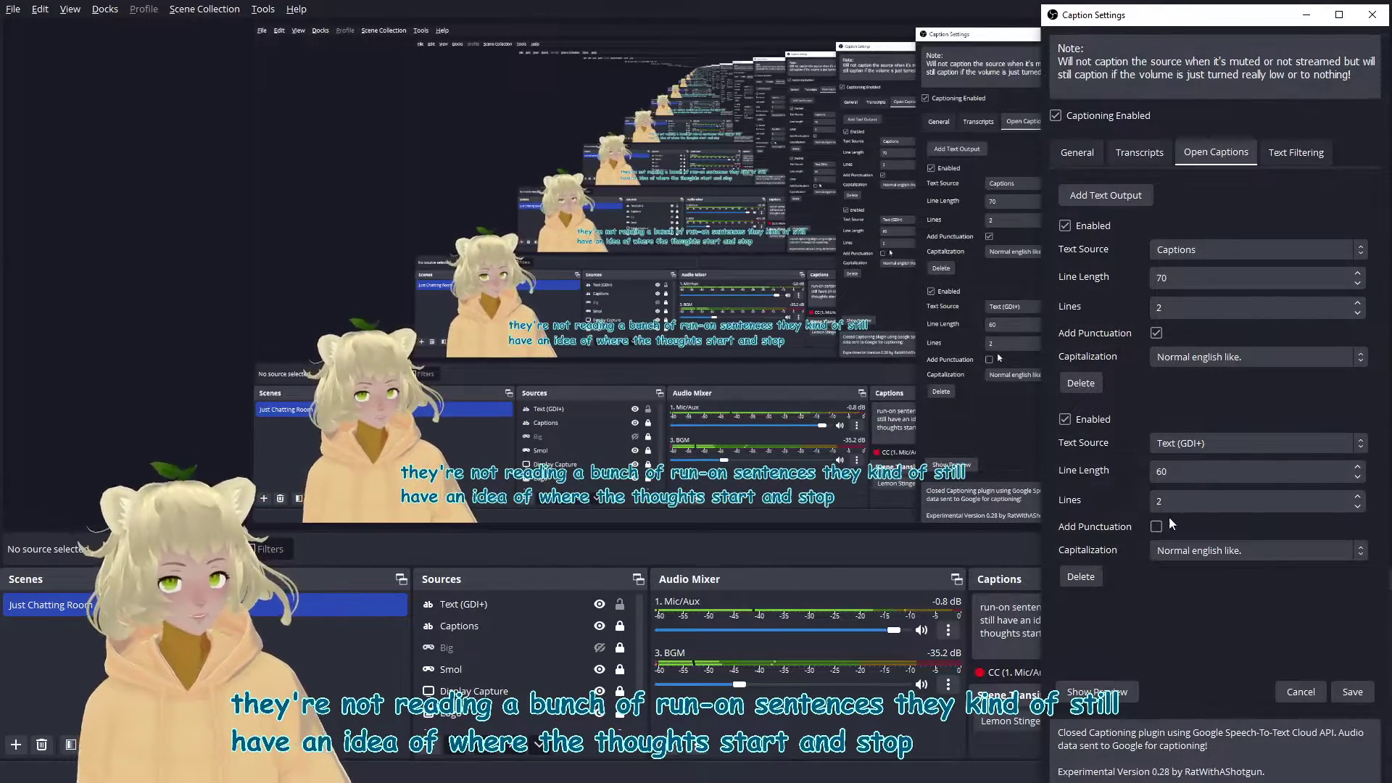
click(1212, 551)
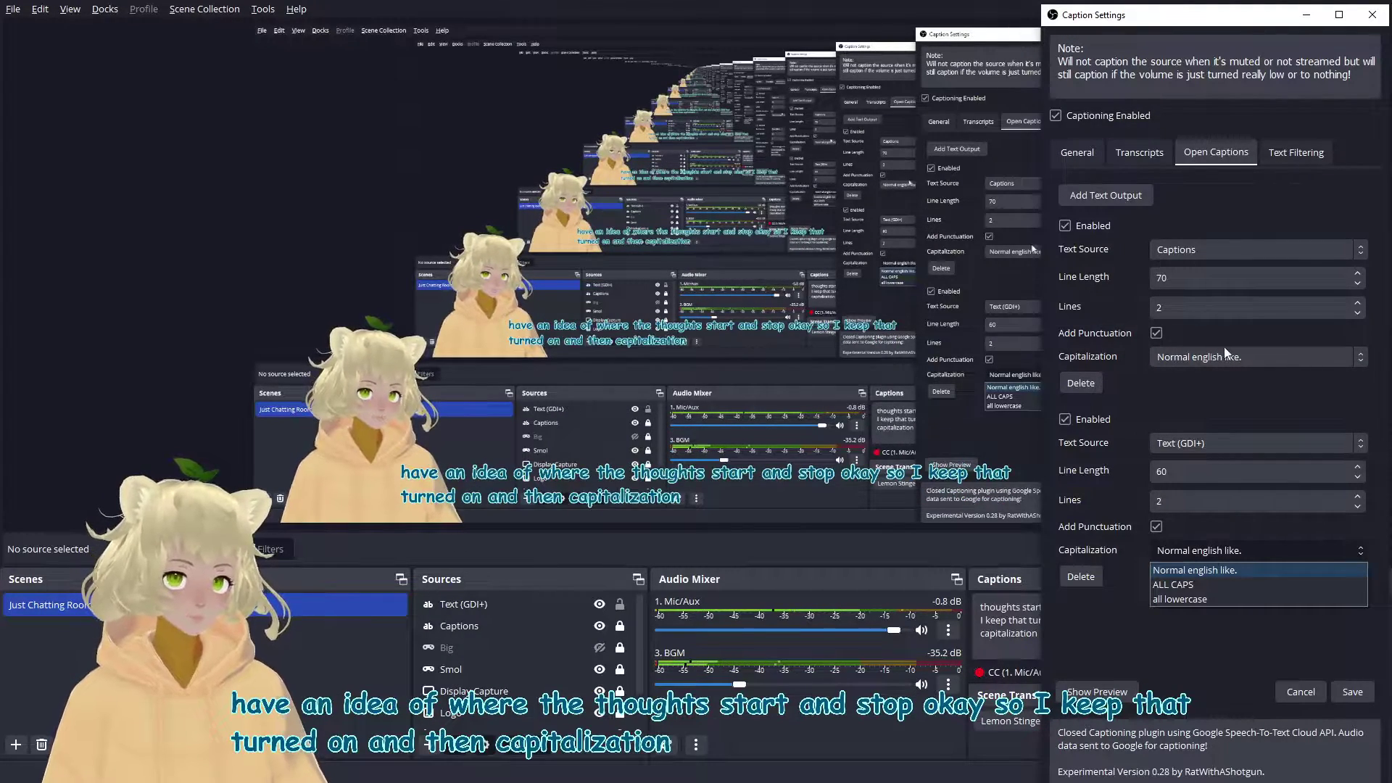
click(1199, 589)
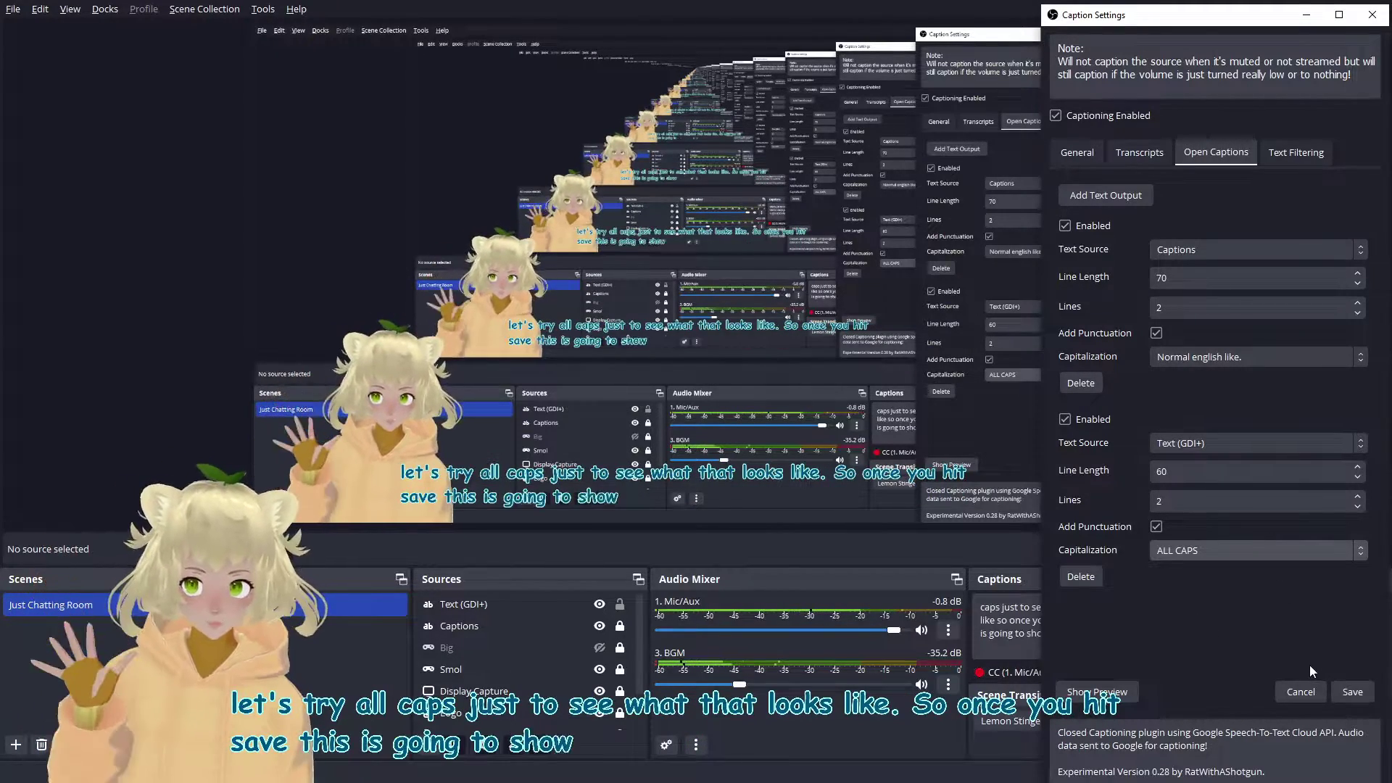
Save the caption settings, then shrink the yellow caption box and move it lower-left
click(1352, 692)
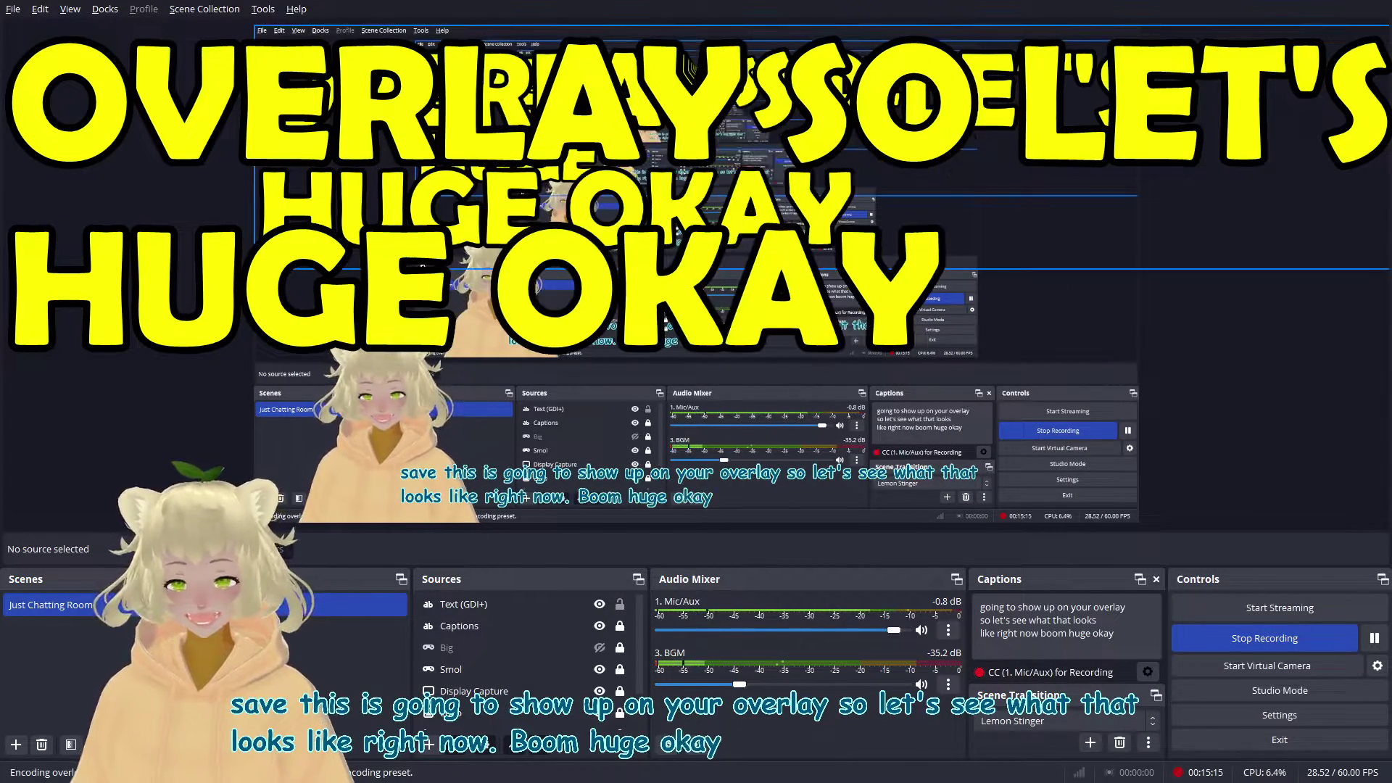
click(457, 355)
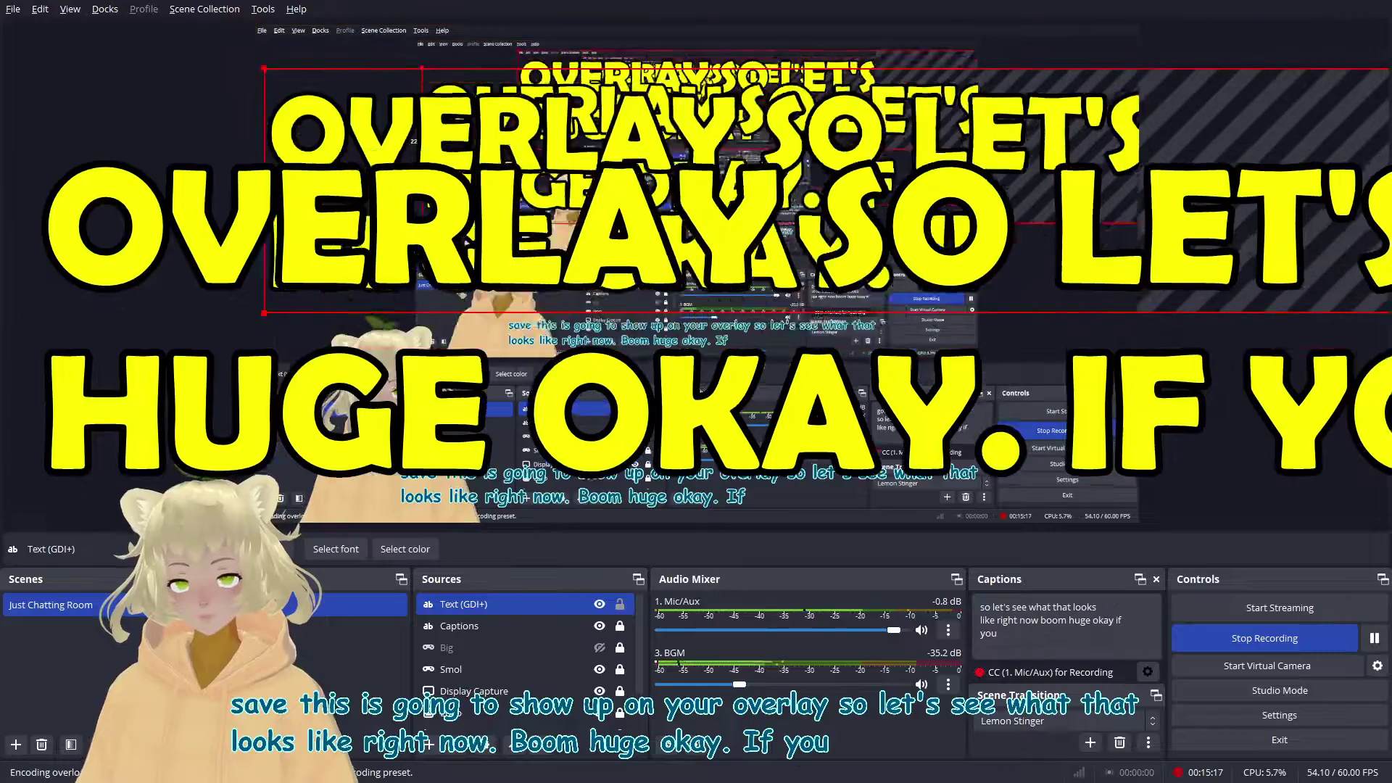
drag(264, 69, 362, 75)
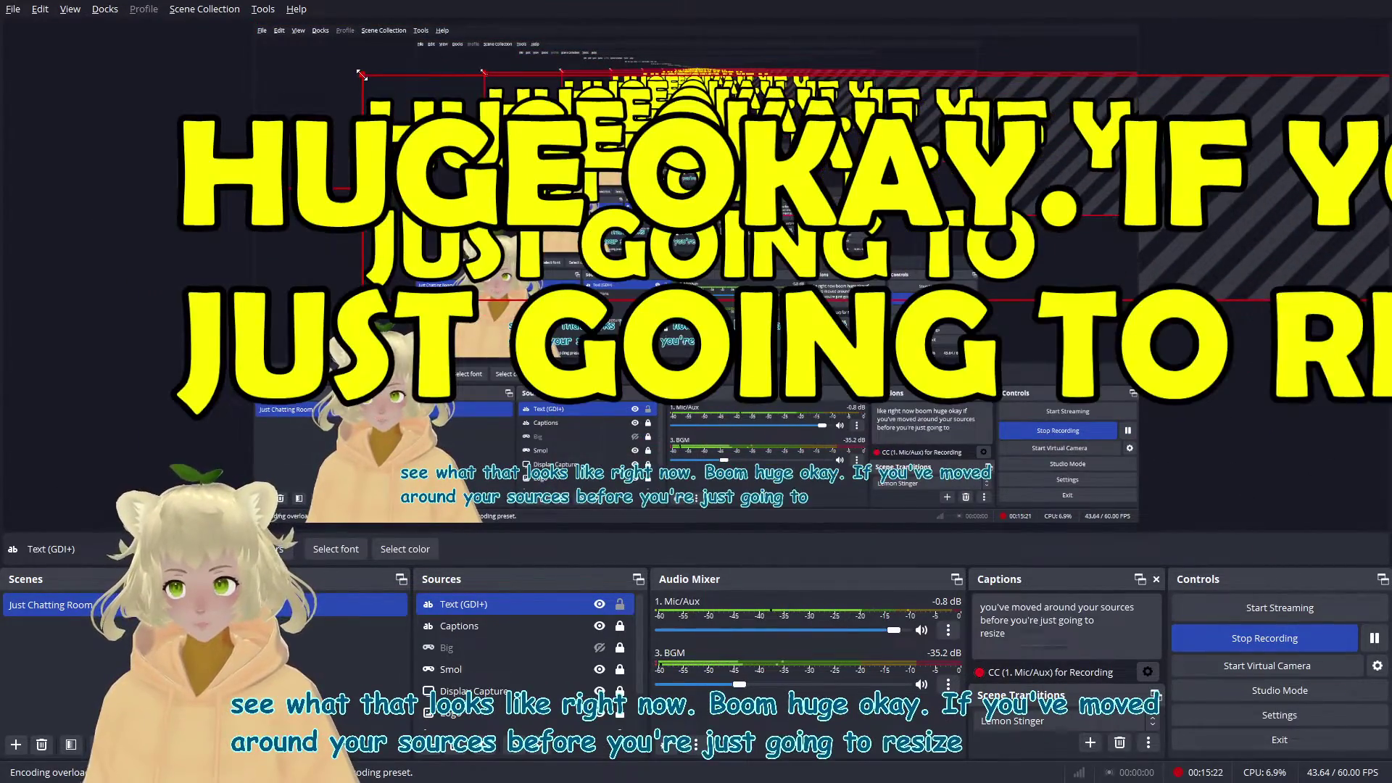
drag(451, 224, 422, 304)
drag(327, 154, 469, 283)
drag(349, 234, 440, 211)
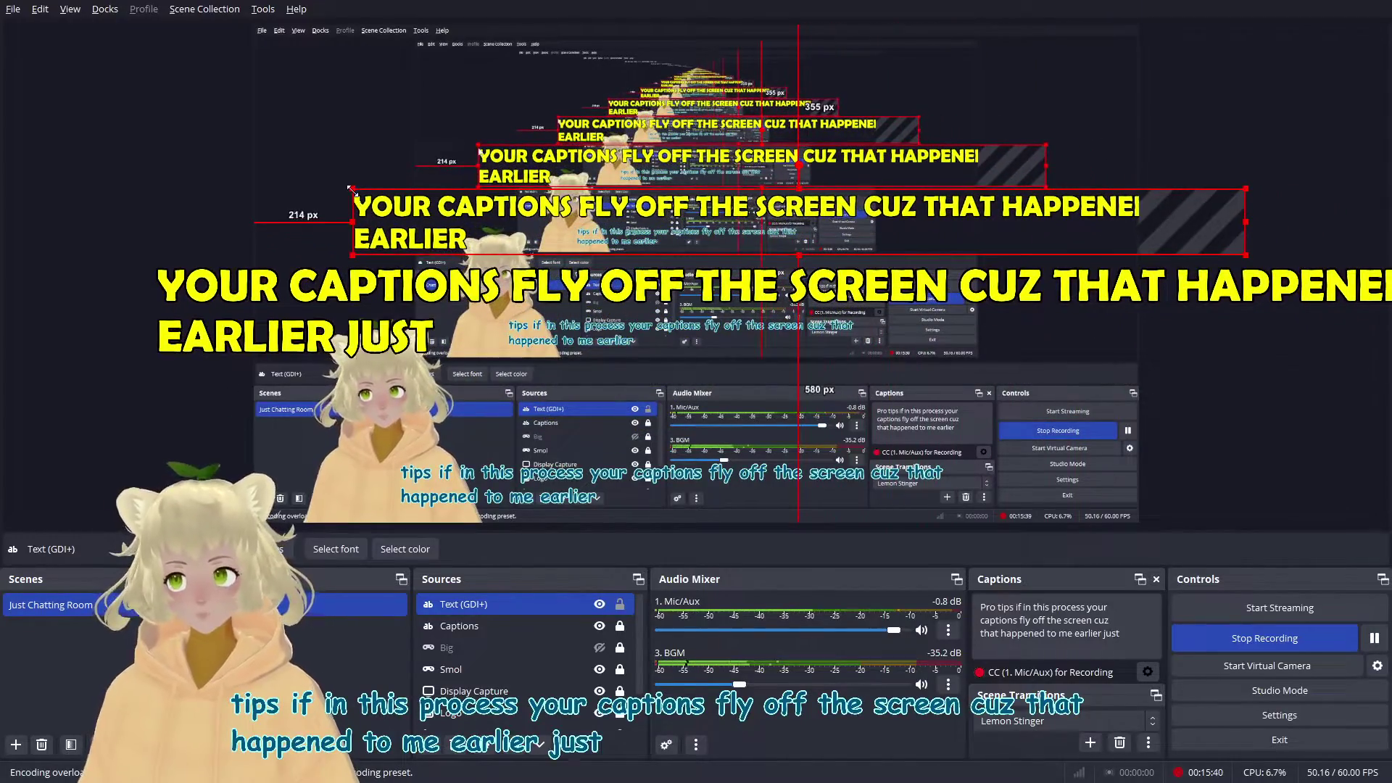
drag(352, 191, 604, 422)
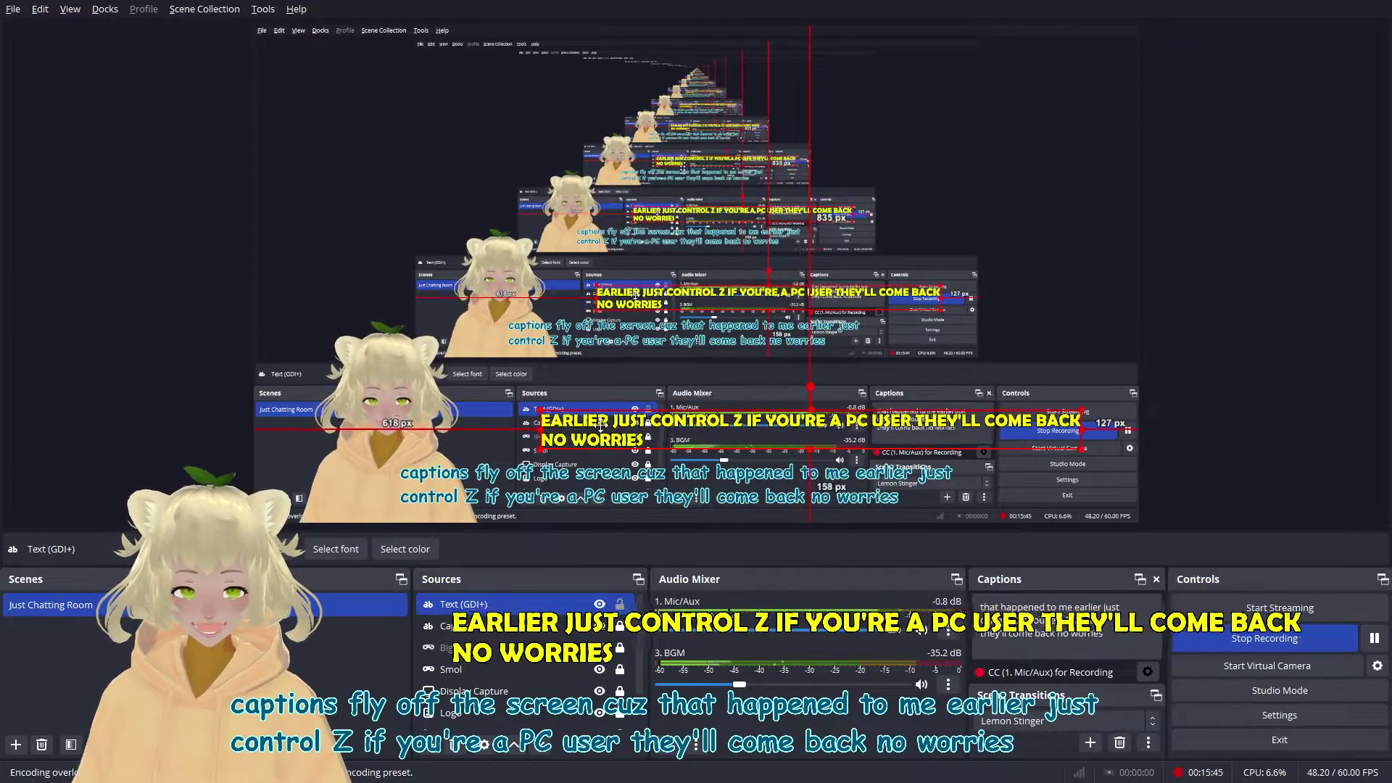
click(1251, 353)
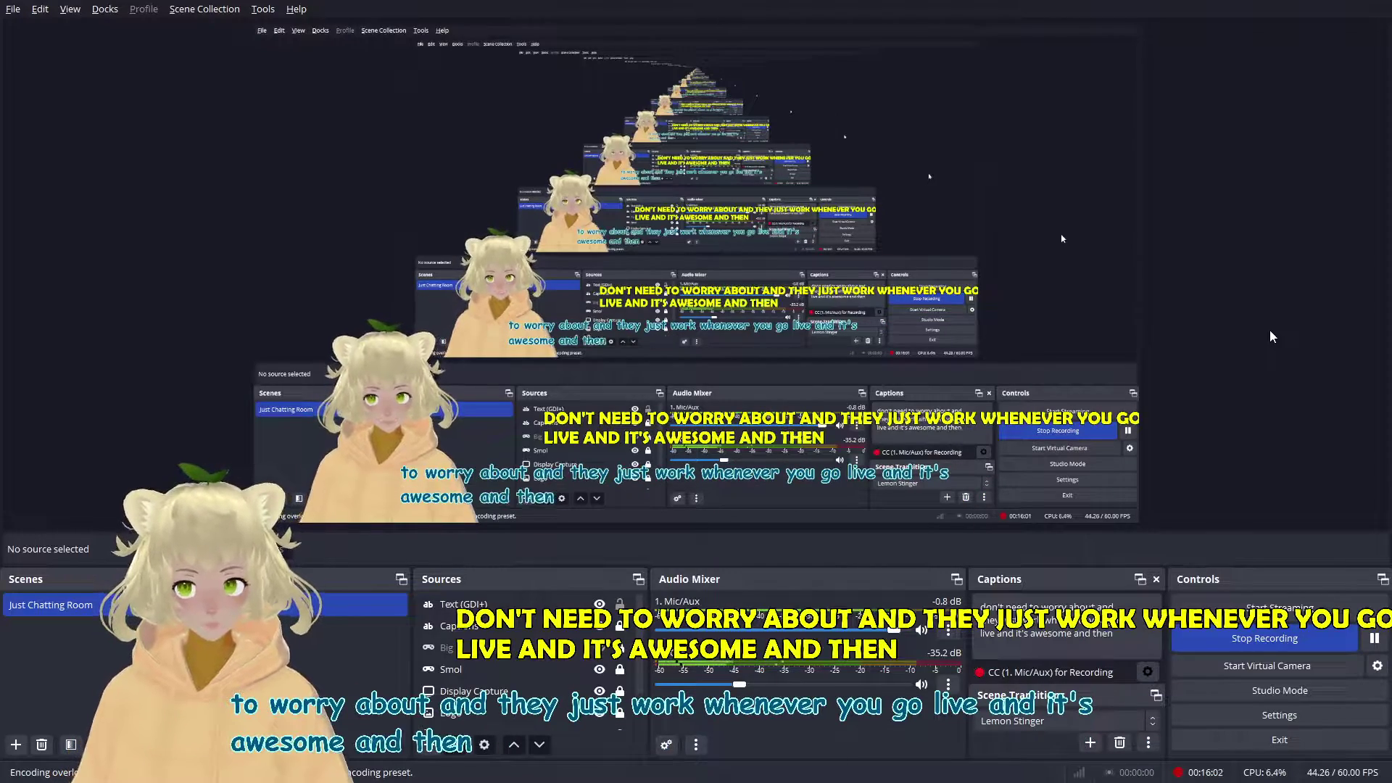
Nudge the yellow caption box left, then review its properties and discard any changes
click(957, 424)
drag(957, 424, 910, 426)
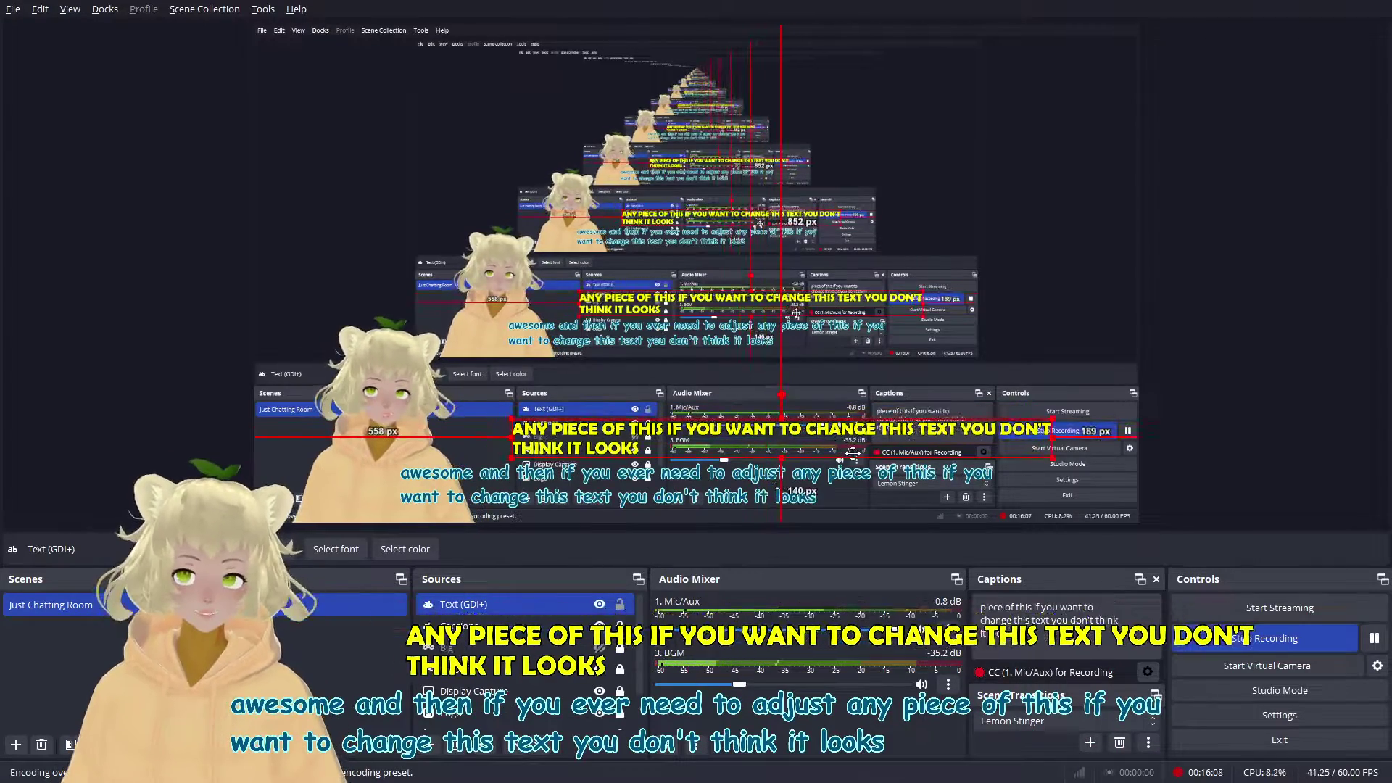
double_click(489, 609)
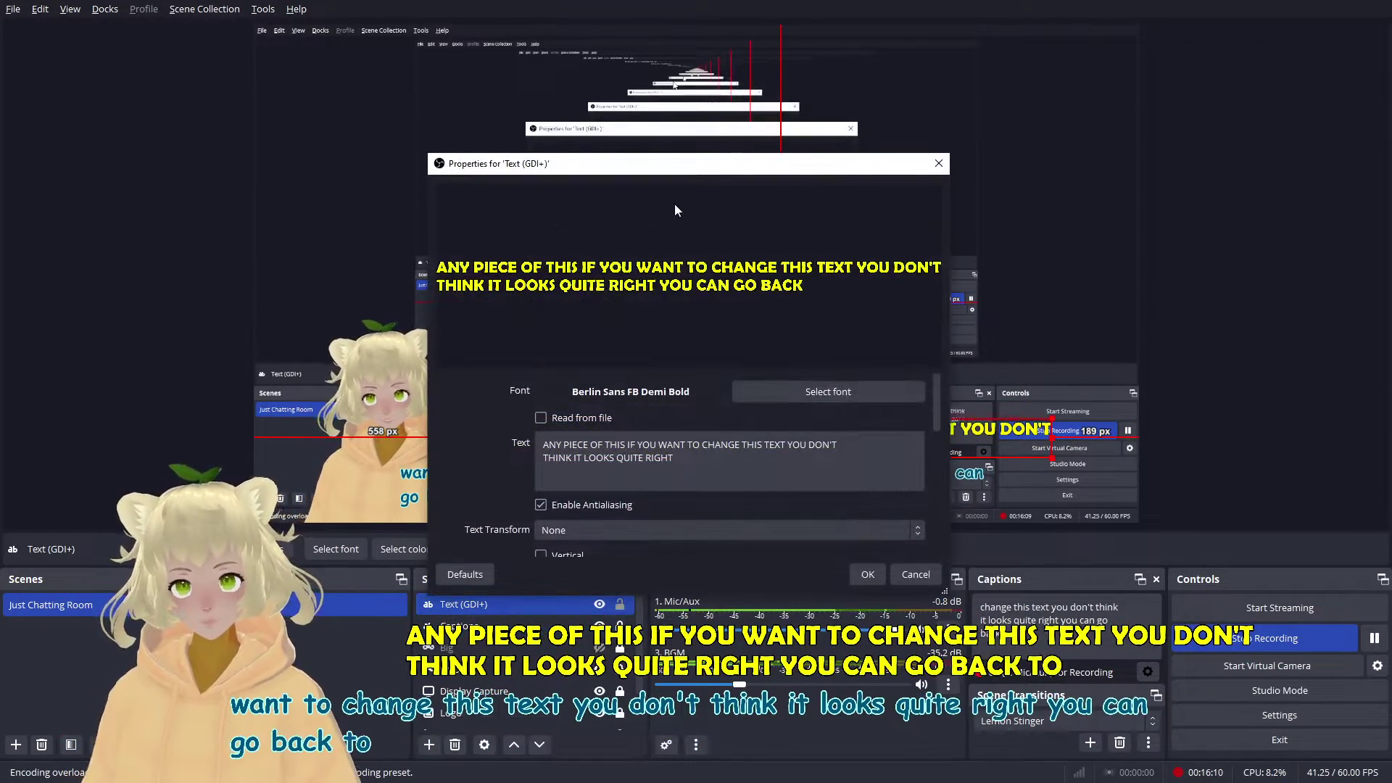
scroll(749, 419, down, 5)
scroll(769, 451, up, 3)
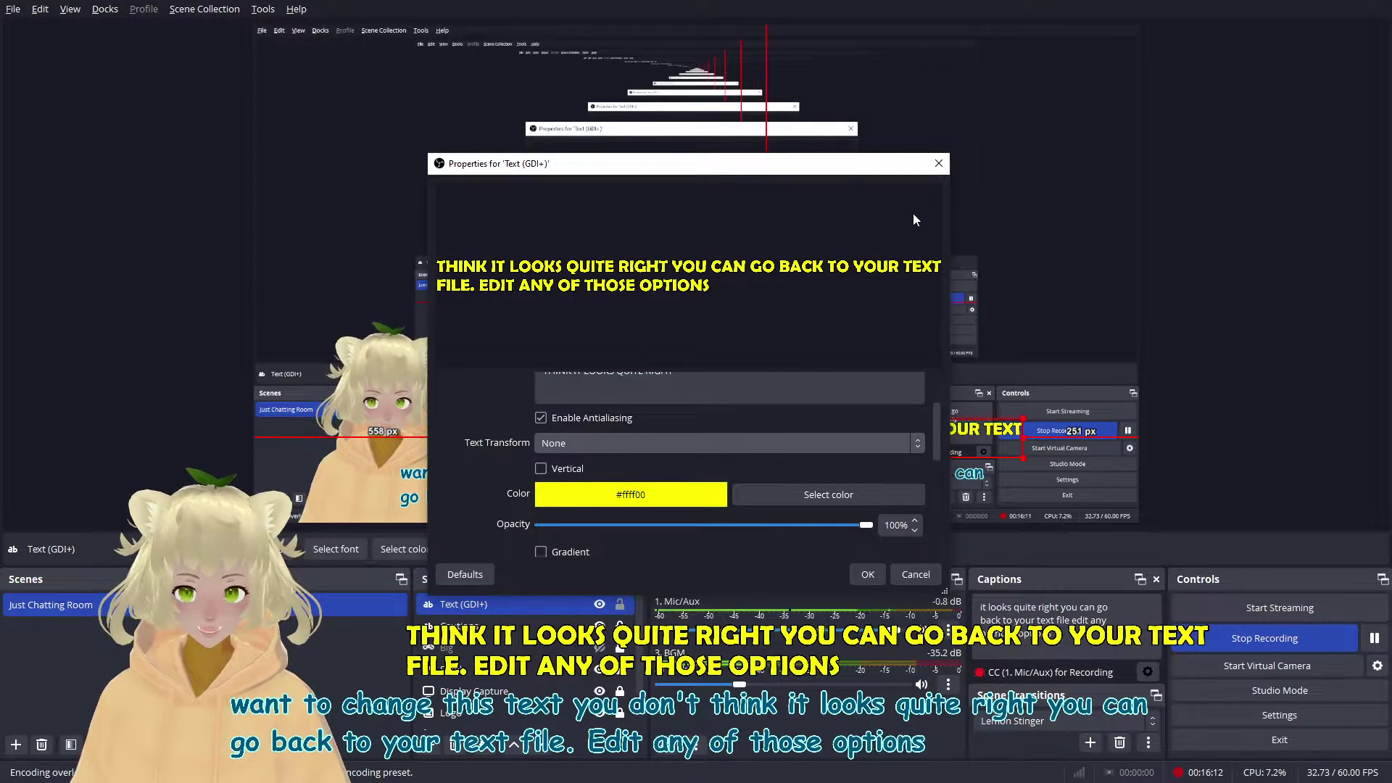
click(939, 164)
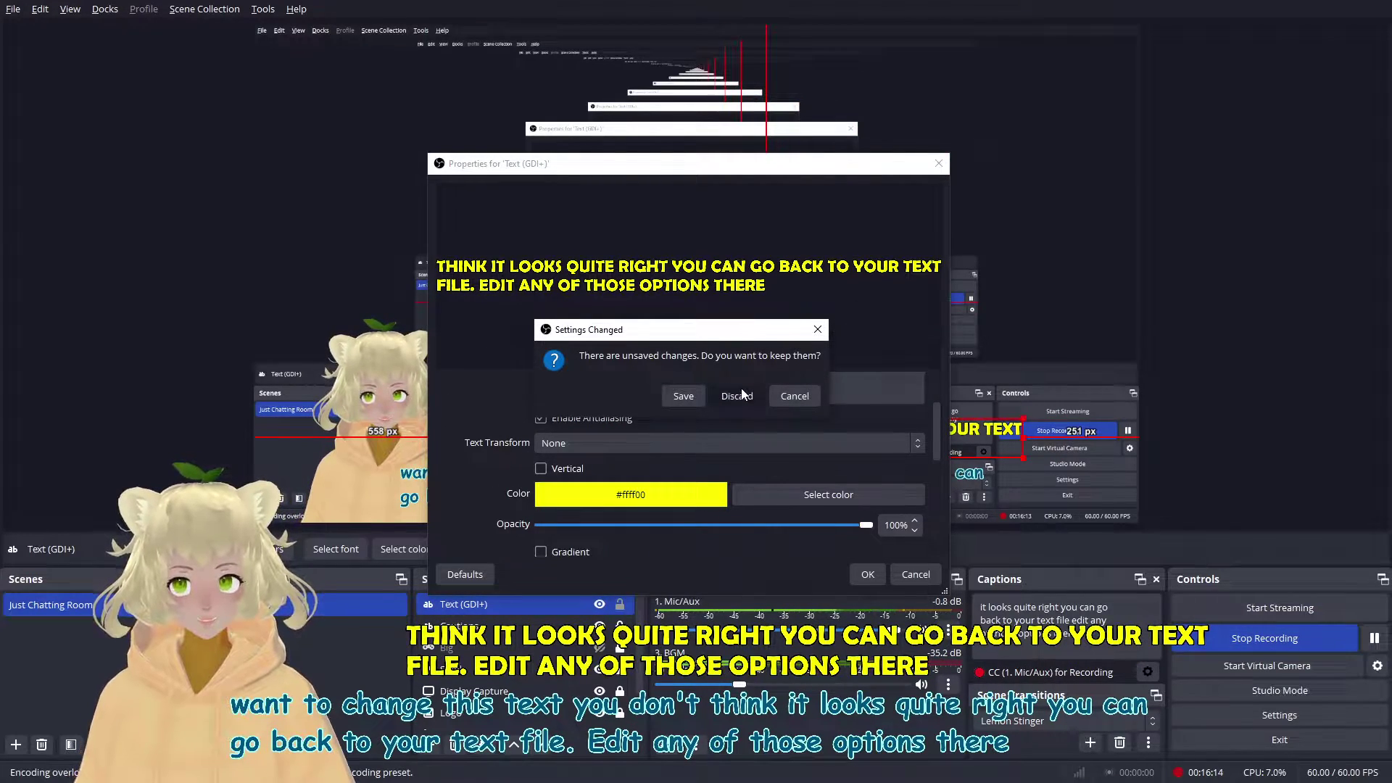
click(740, 395)
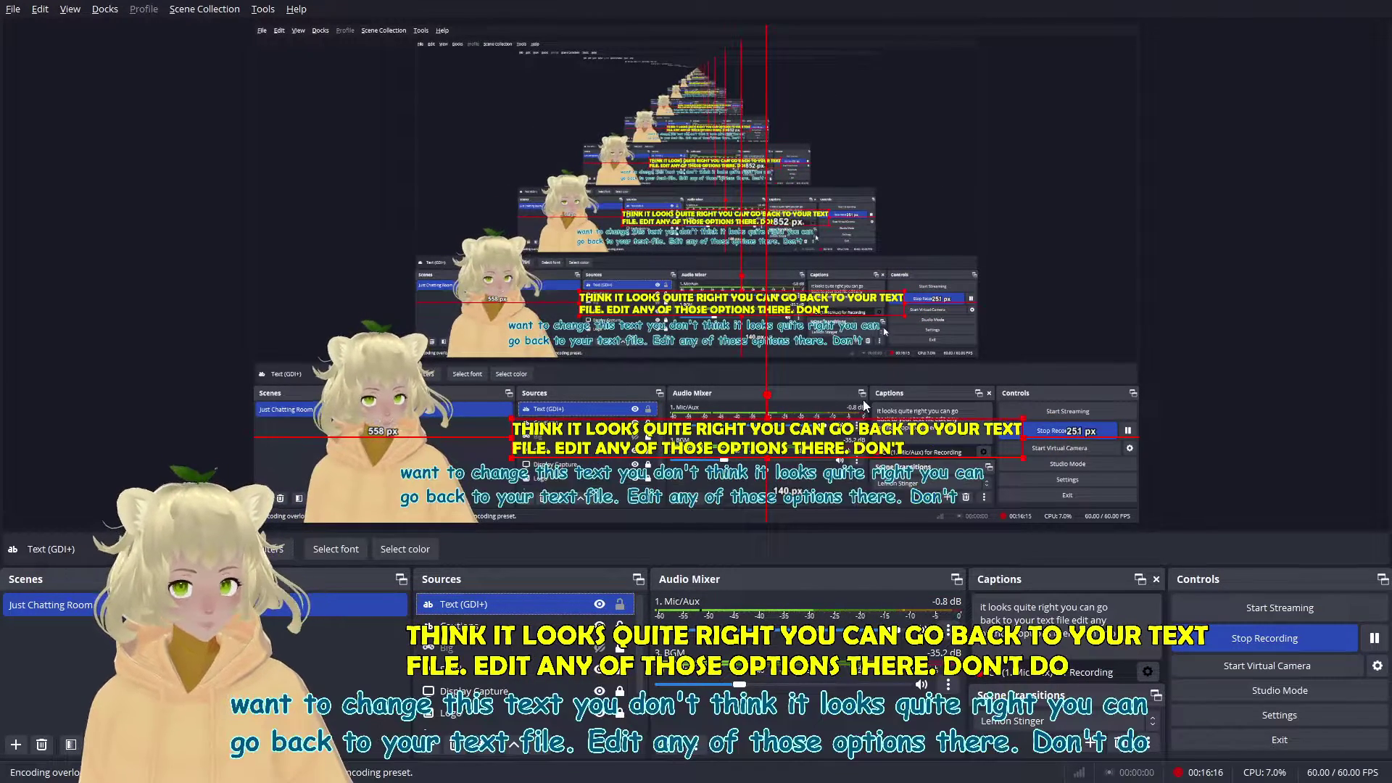
Open the caption plugin settings, then bring the main OBS window back in front
click(1146, 673)
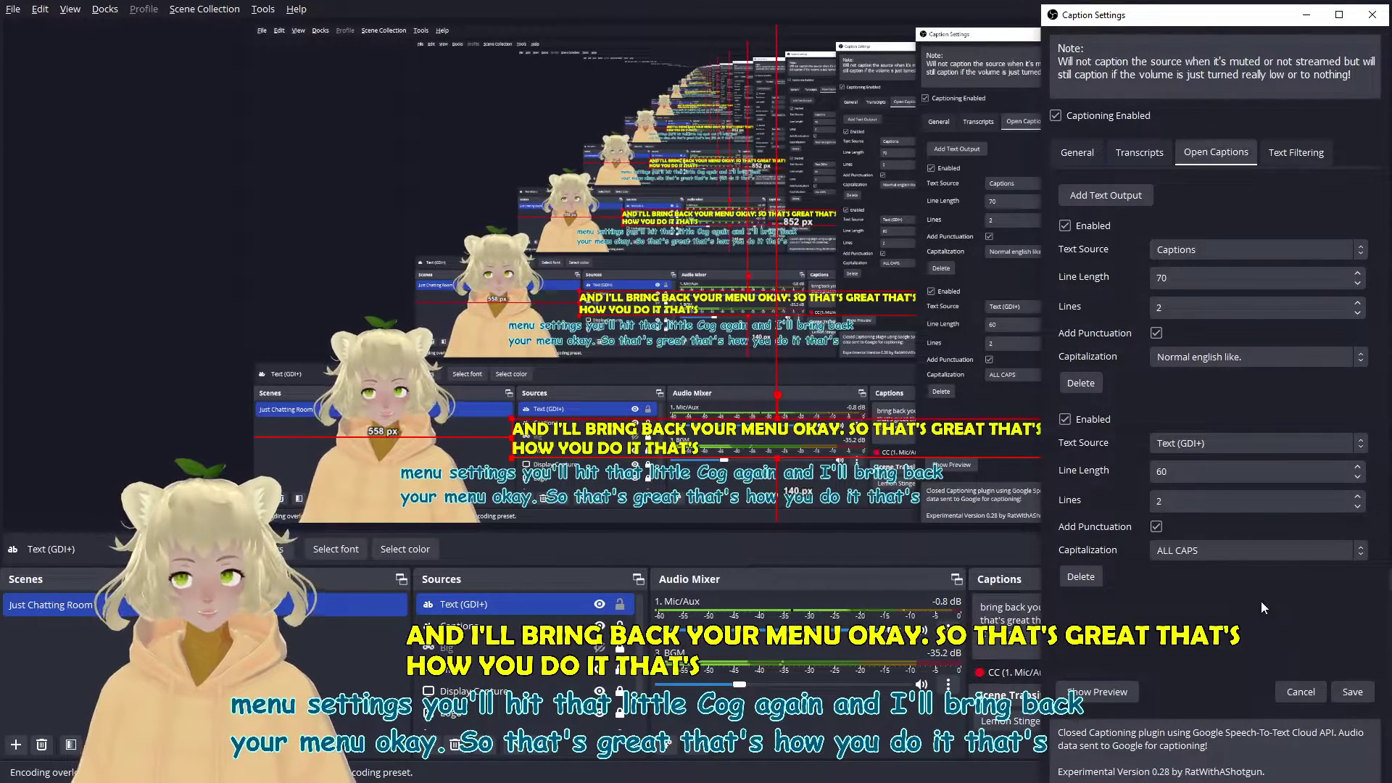
click(224, 301)
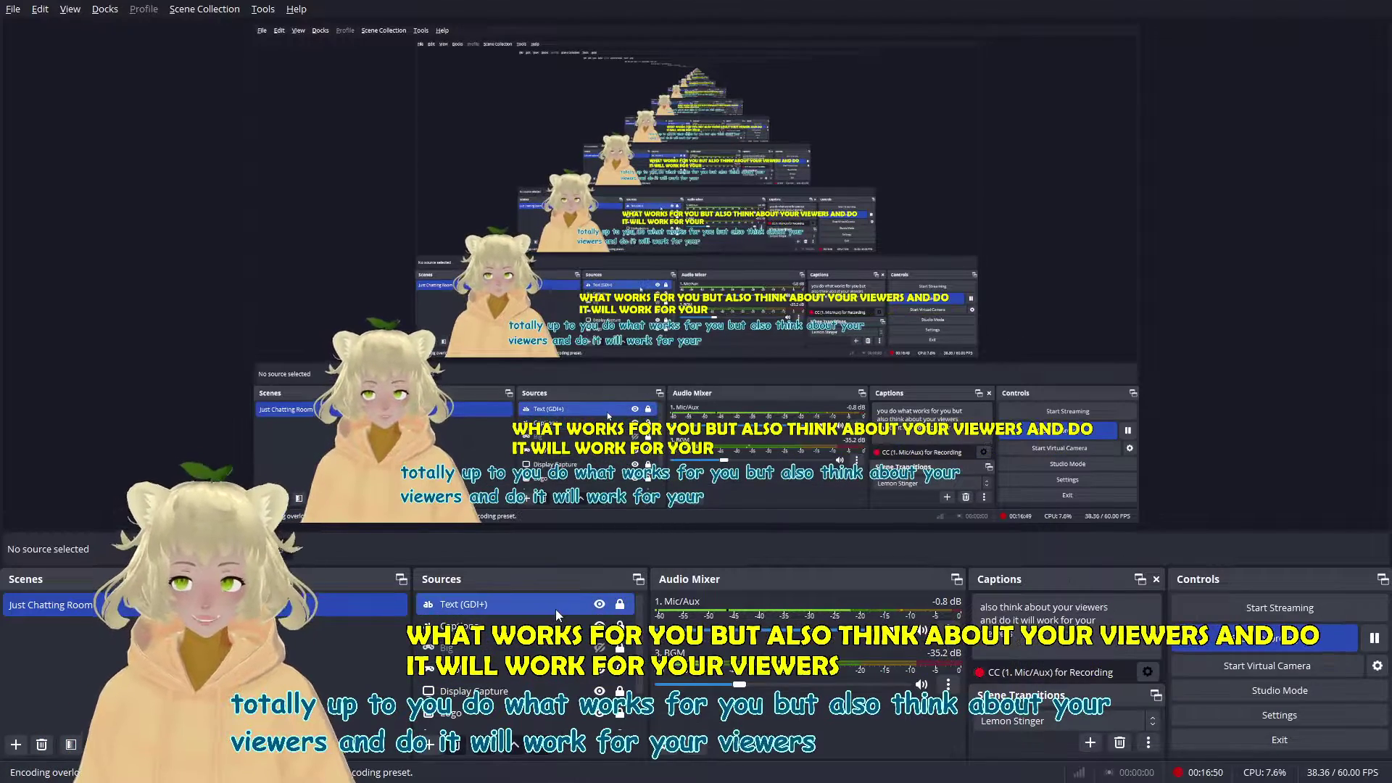
Select Display Capture and reopen Caption Settings via the Captions dock gear
click(542, 692)
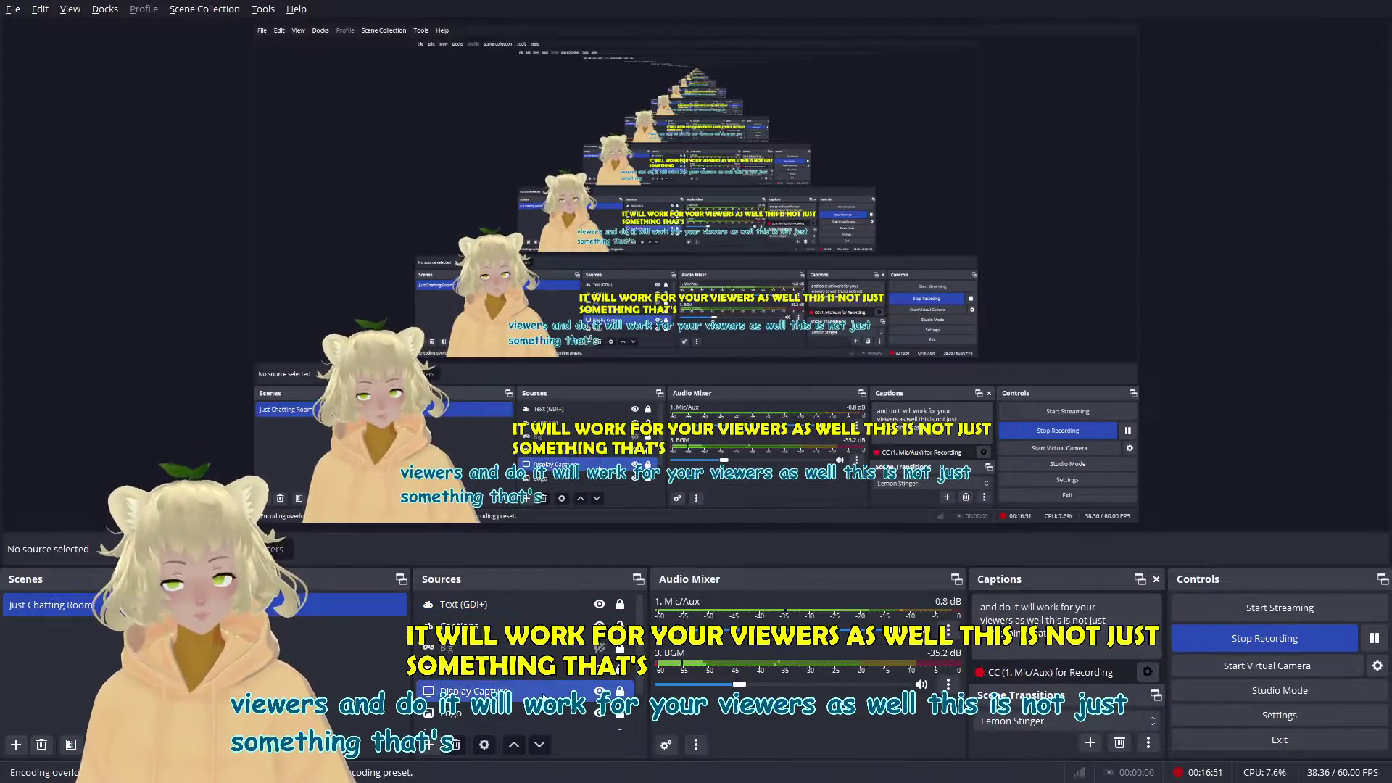
click(1150, 673)
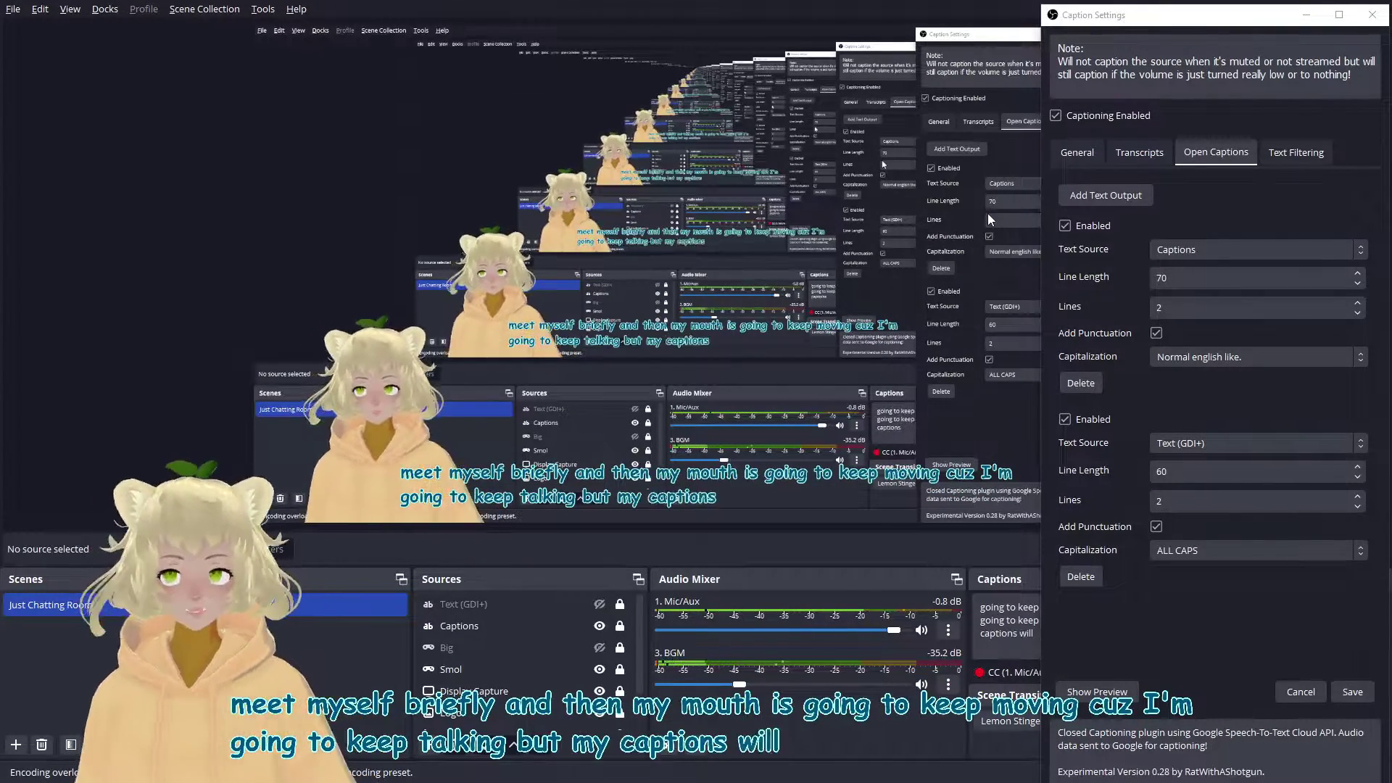
Mute and unmute Mic/Aux to pause captions, then view the General caption settings
click(919, 630)
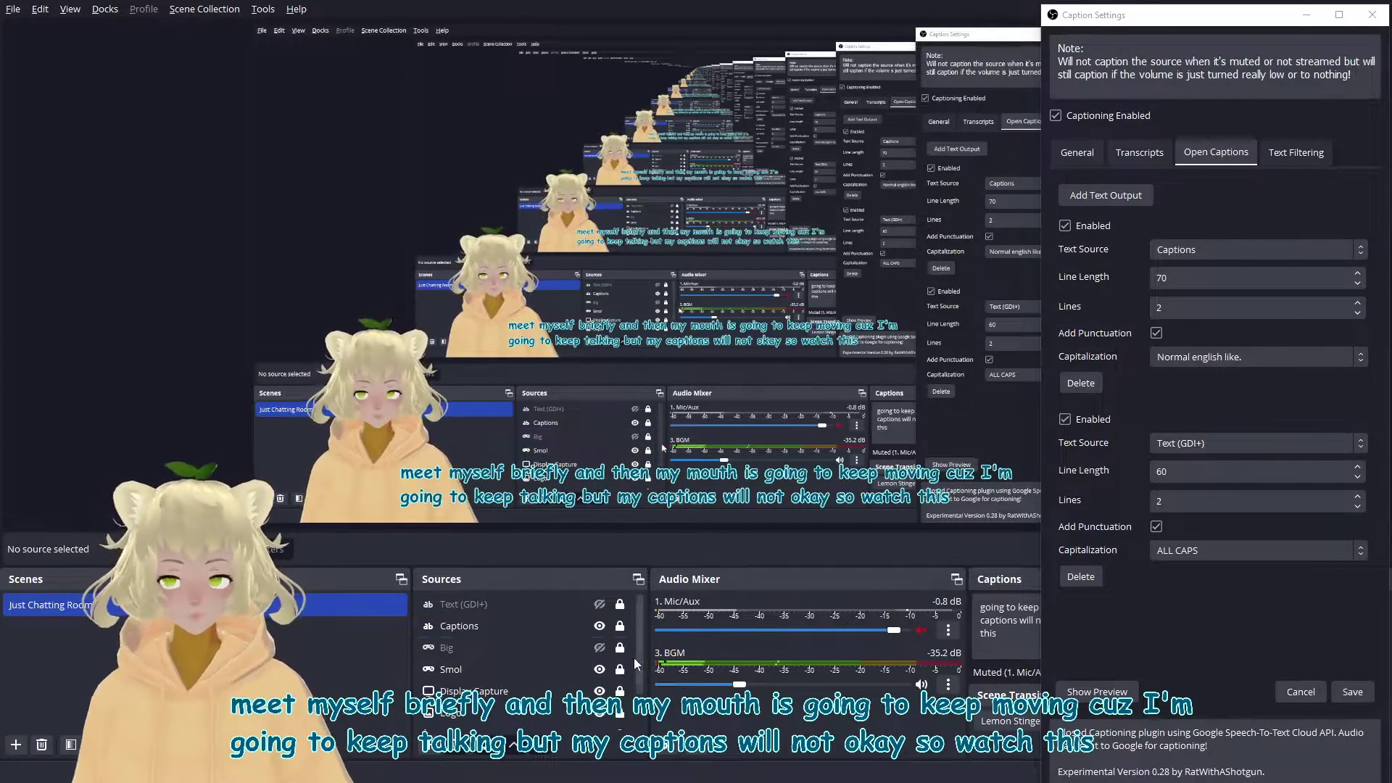
click(922, 631)
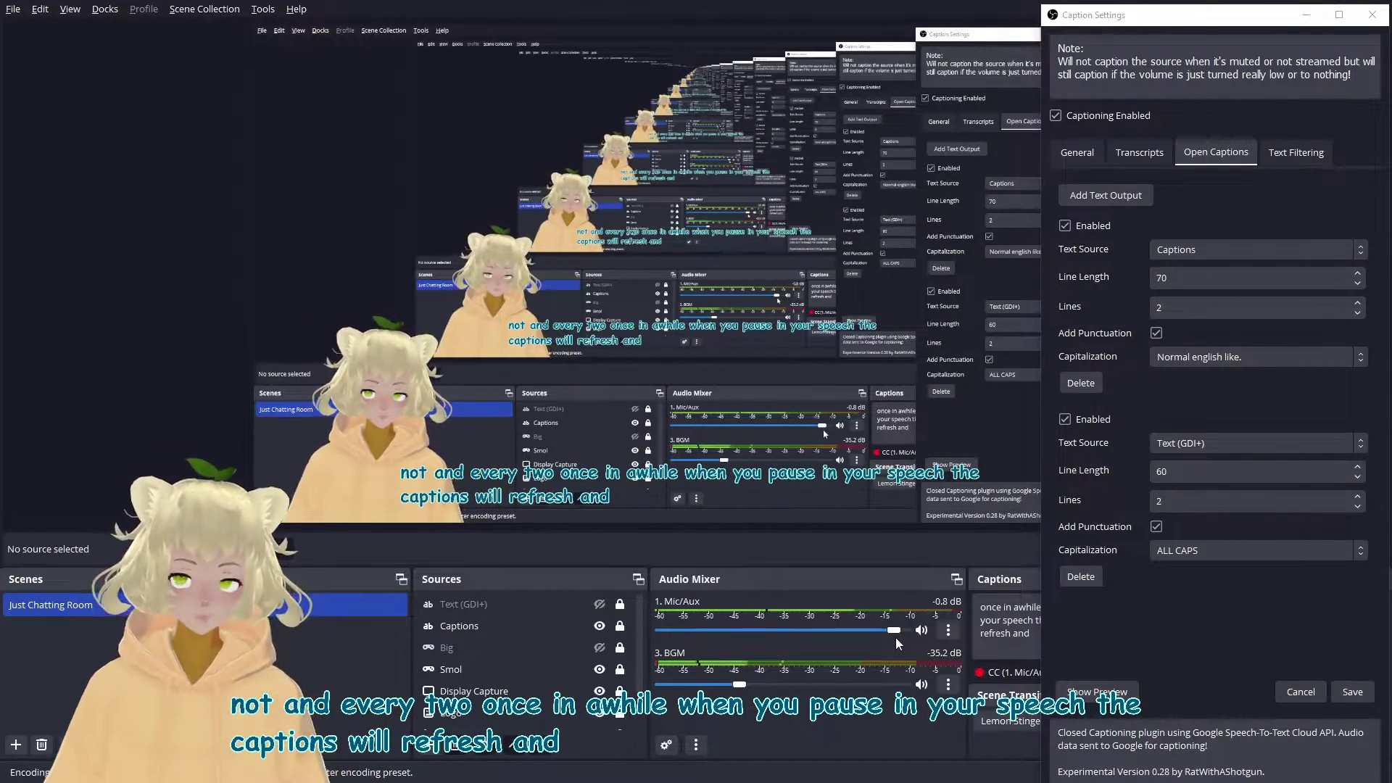
click(1087, 156)
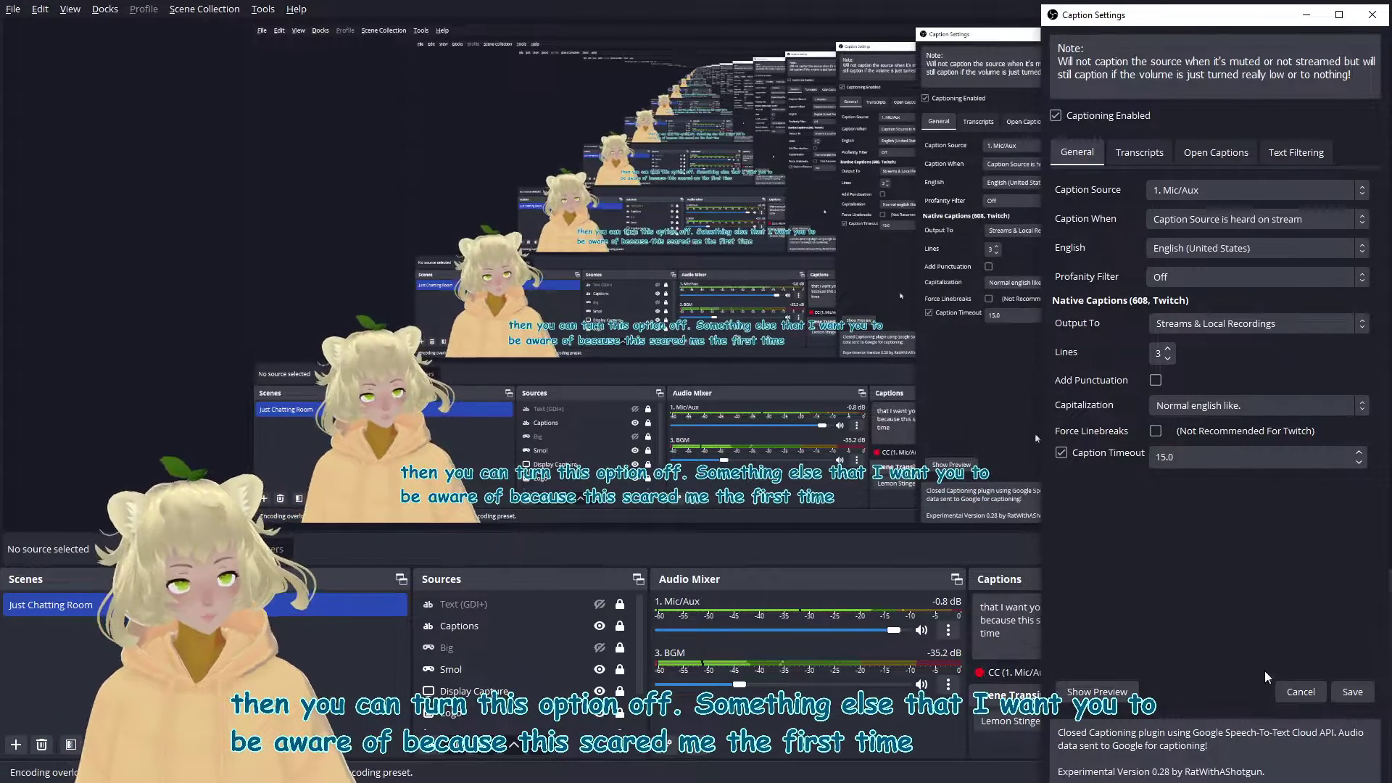
click(1352, 694)
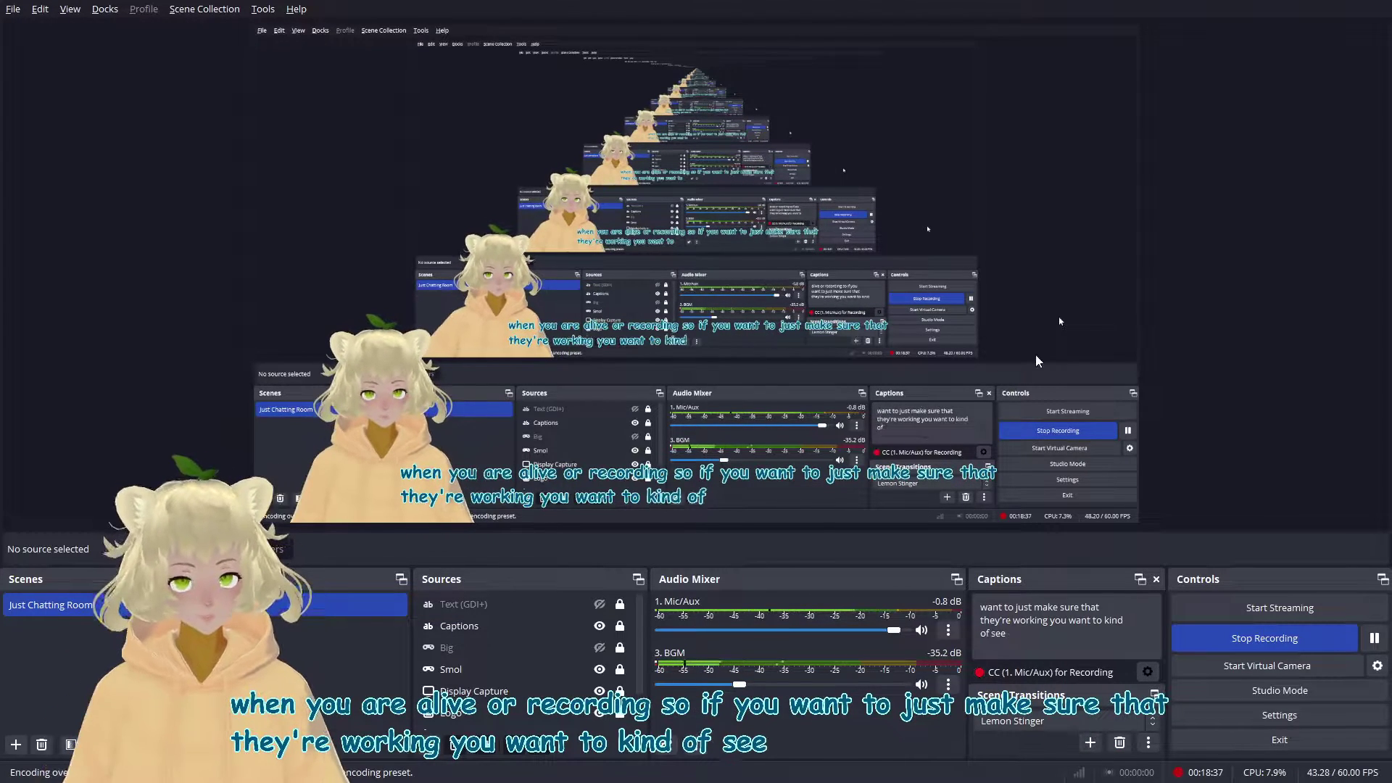
click(1145, 674)
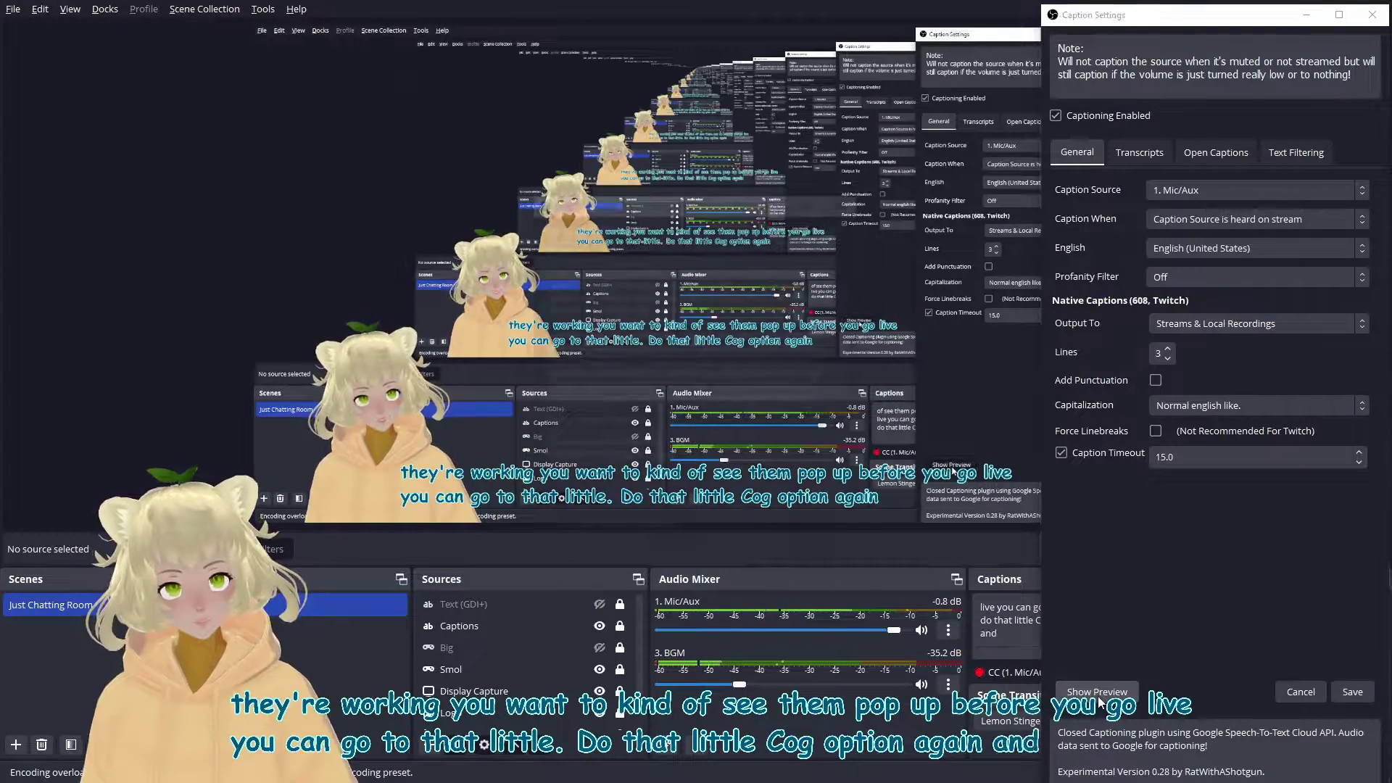
Show the live Caption Preview and compare the General and Open Captions settings tabs, ending on Open Captions
click(1097, 694)
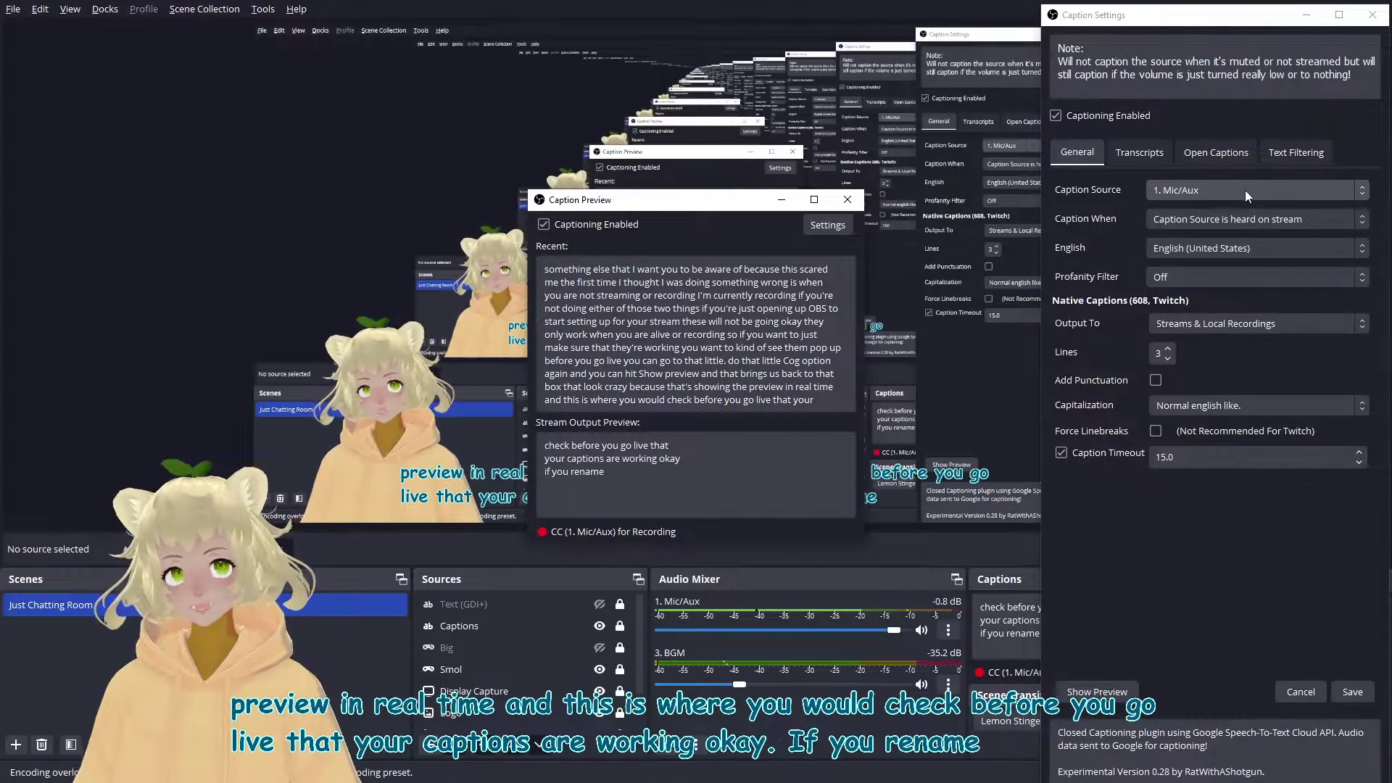
click(1206, 152)
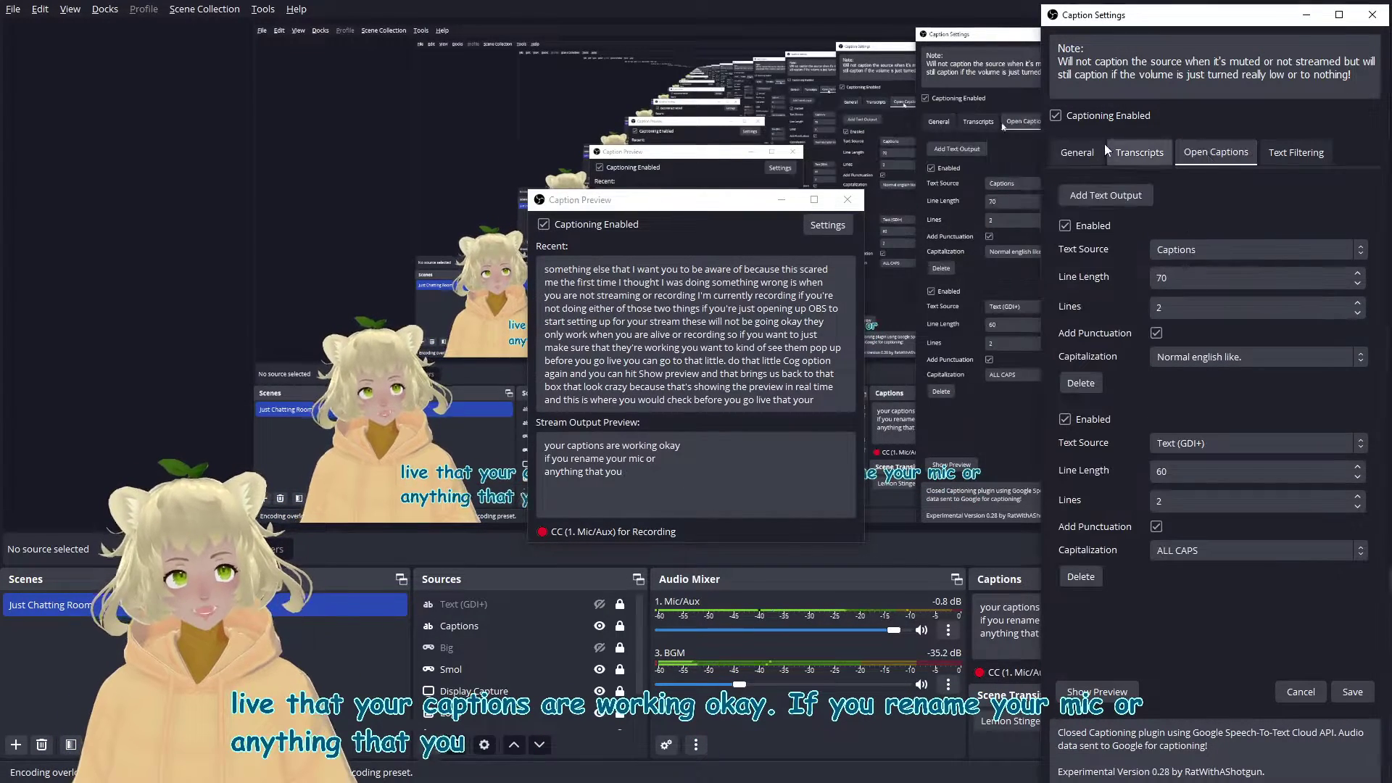
click(1099, 151)
click(1216, 152)
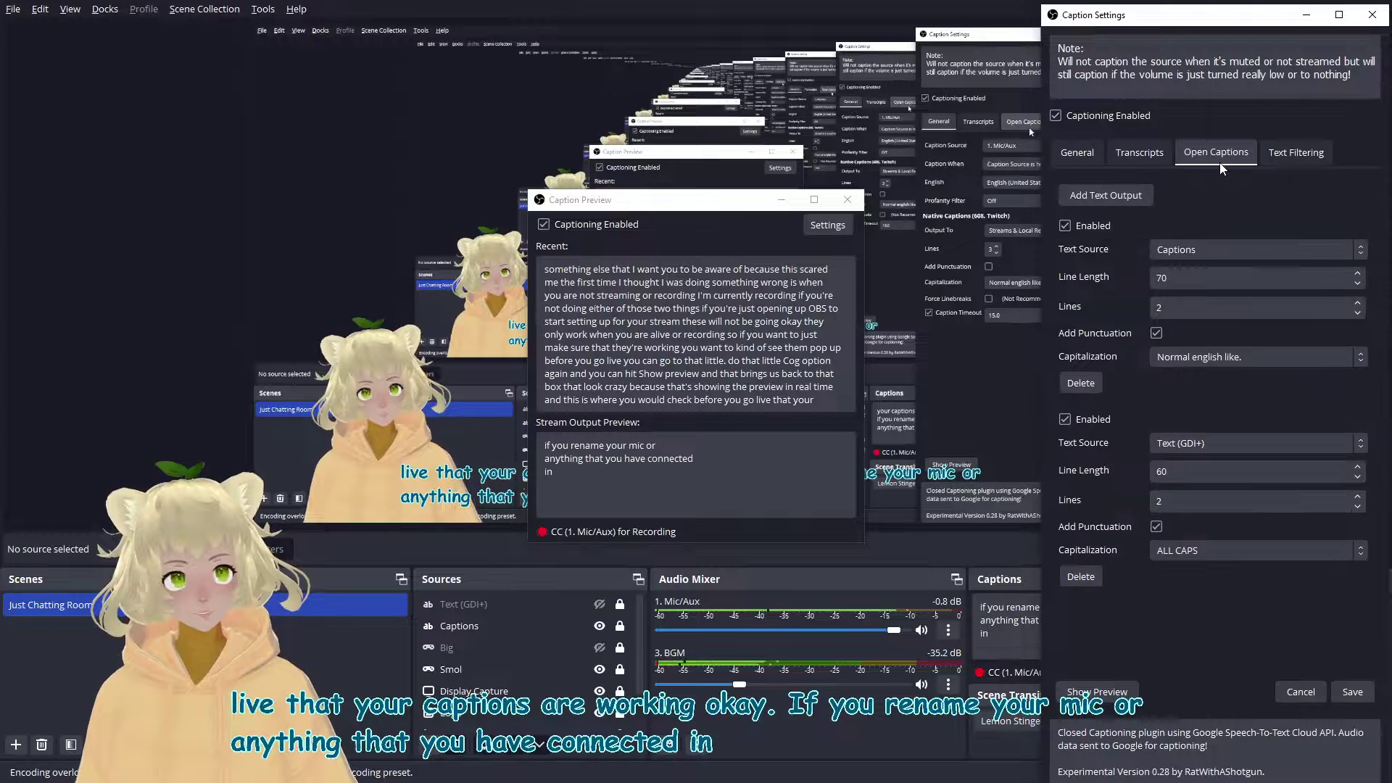
click(1098, 155)
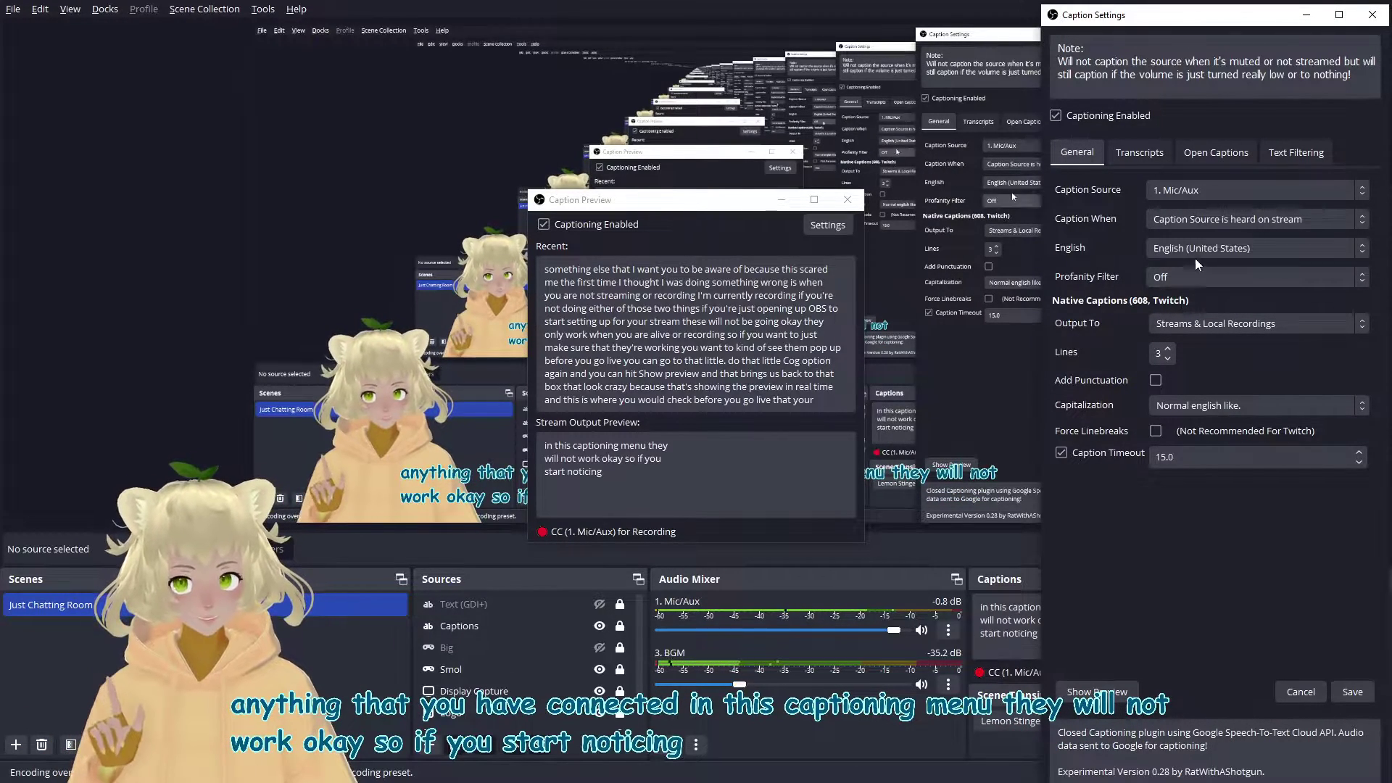
click(1203, 155)
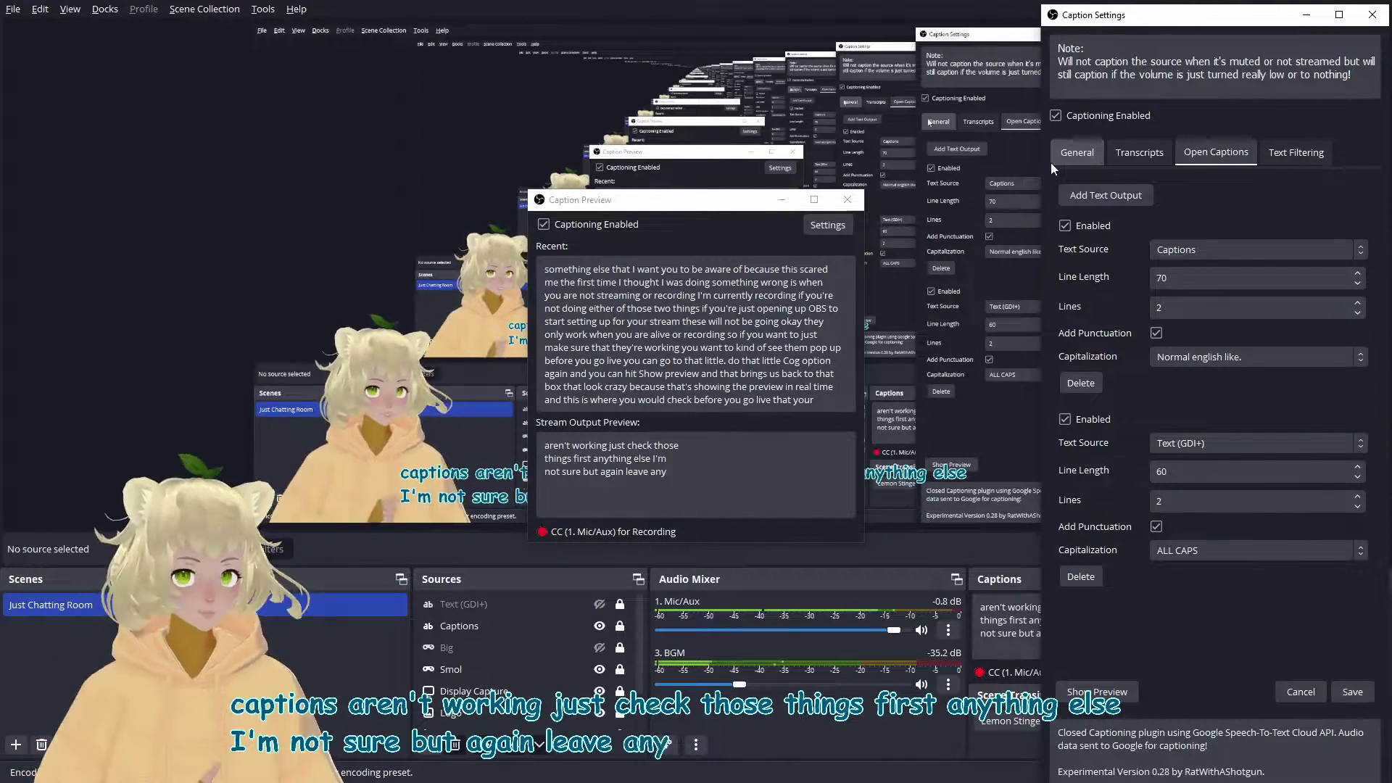
Close the Caption Preview and Caption Settings windows, then unhide the Big avatar source
click(848, 200)
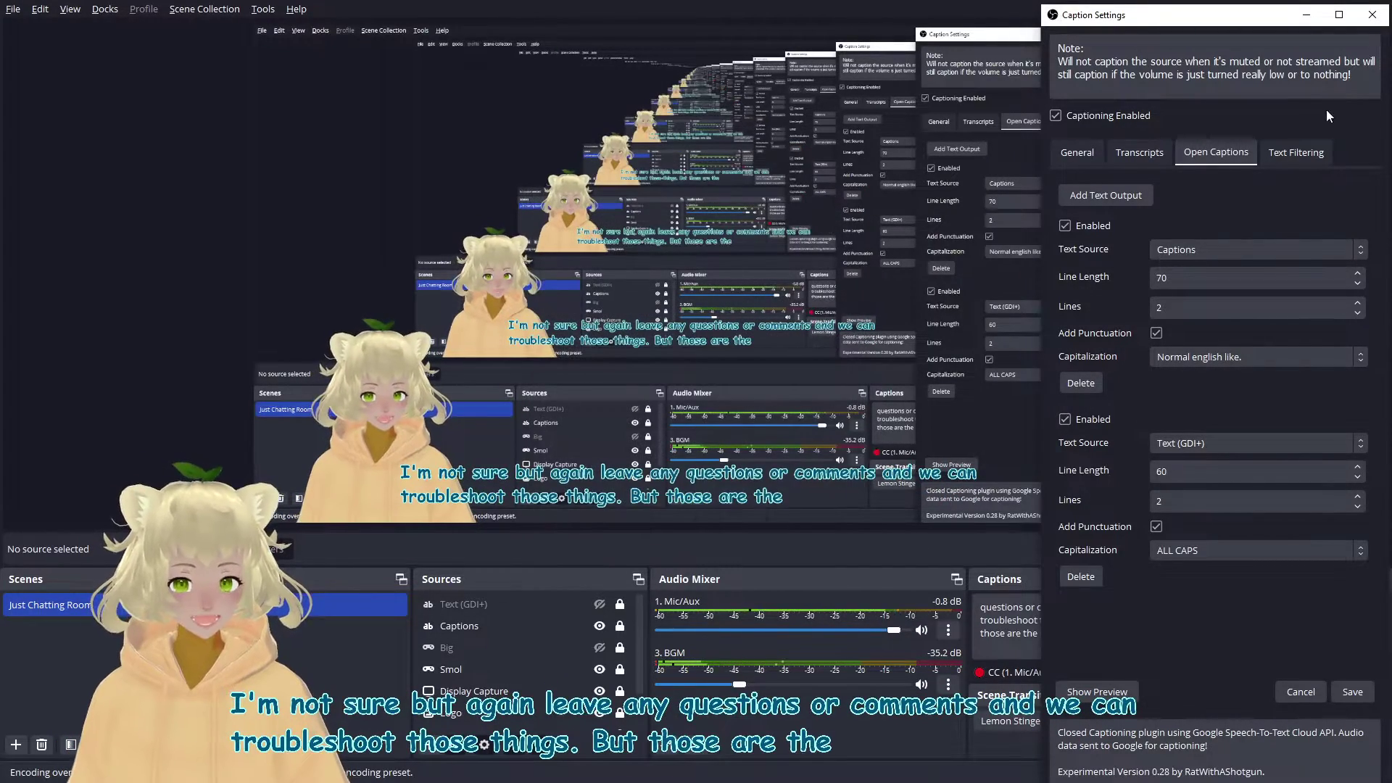
click(1373, 14)
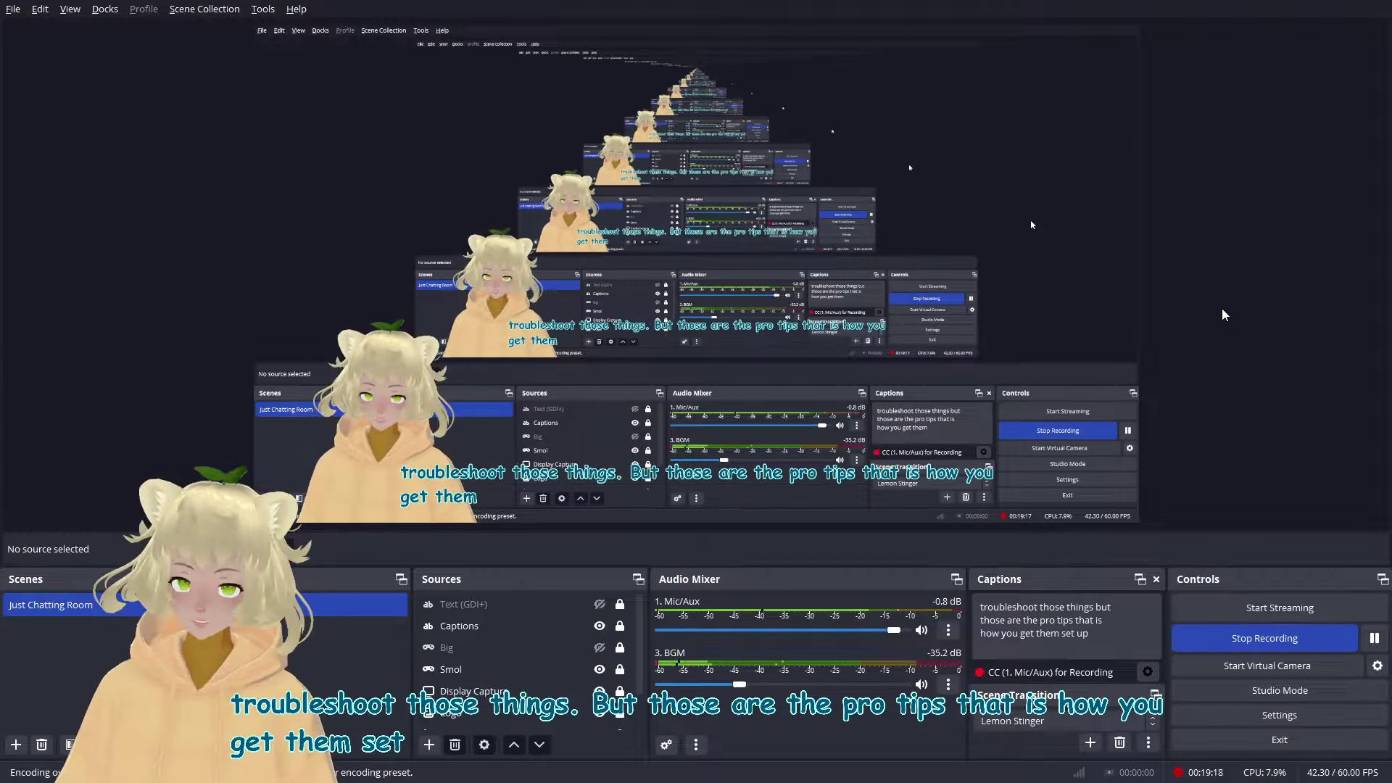
click(599, 648)
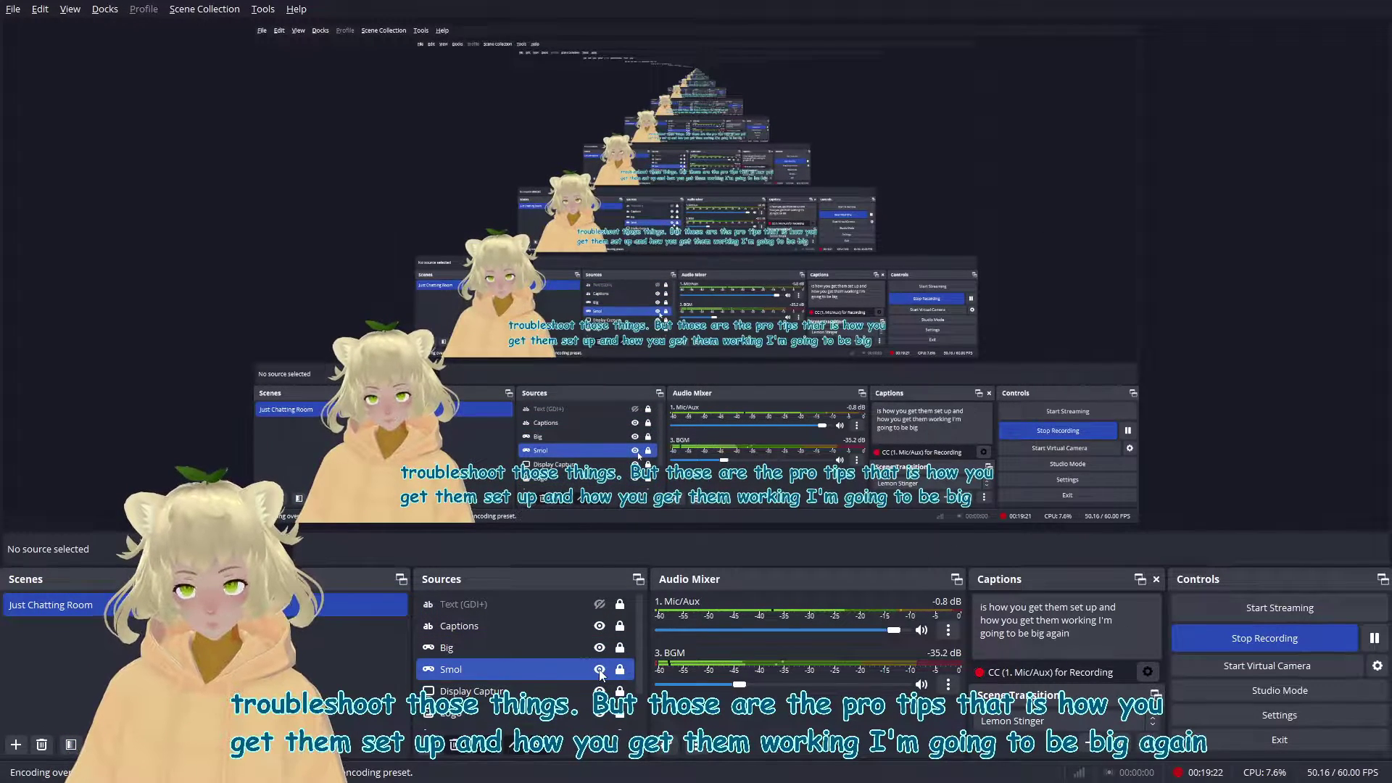